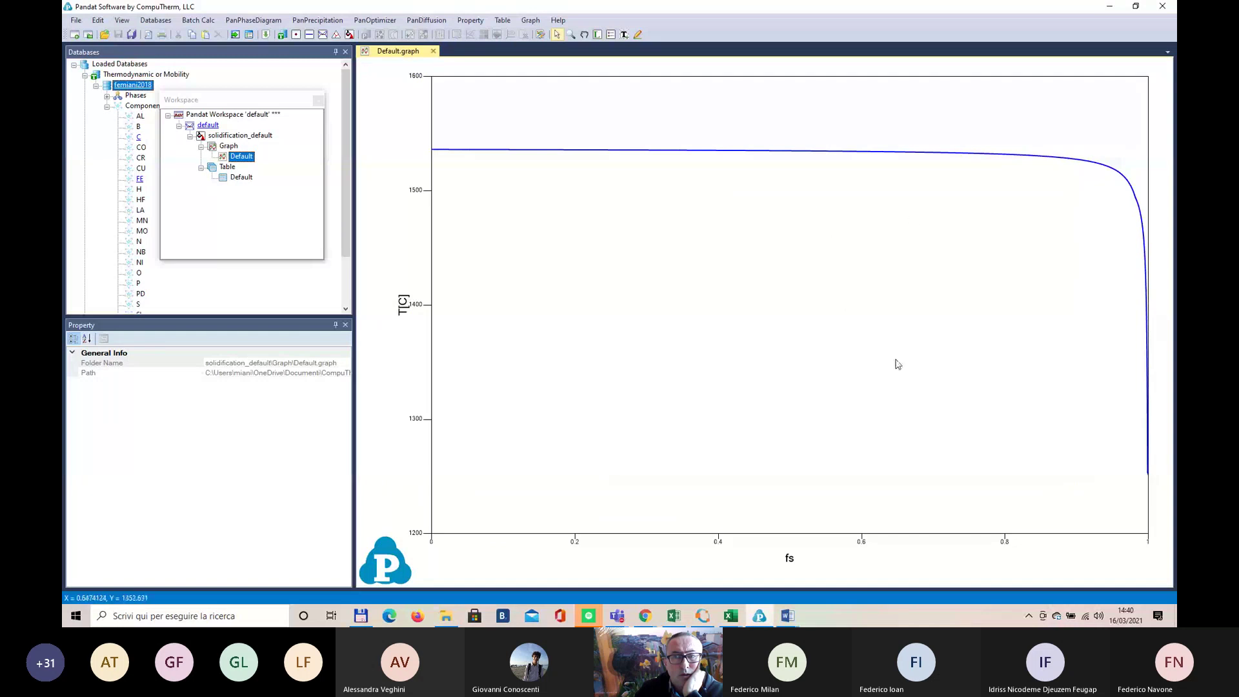
Step: Open the Default solidification table, and switch to Excel to show the exported table_output_1.xls workbook maximized
left_click(710, 320)
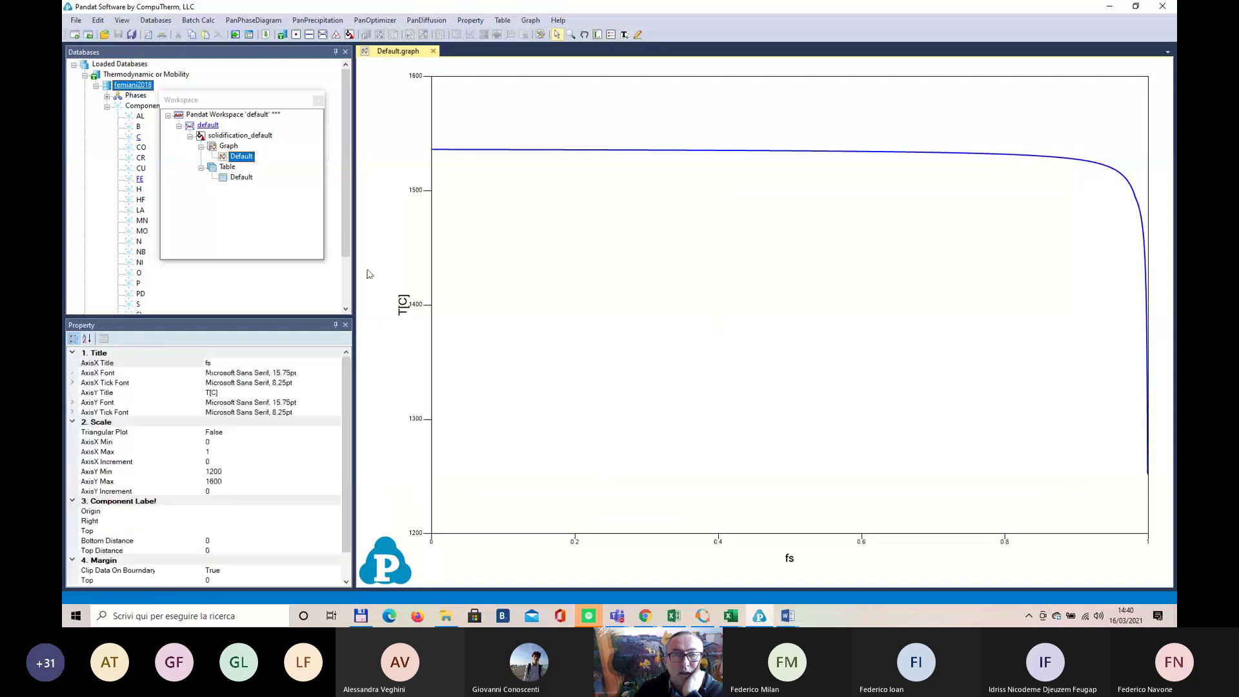
double_click(242, 178)
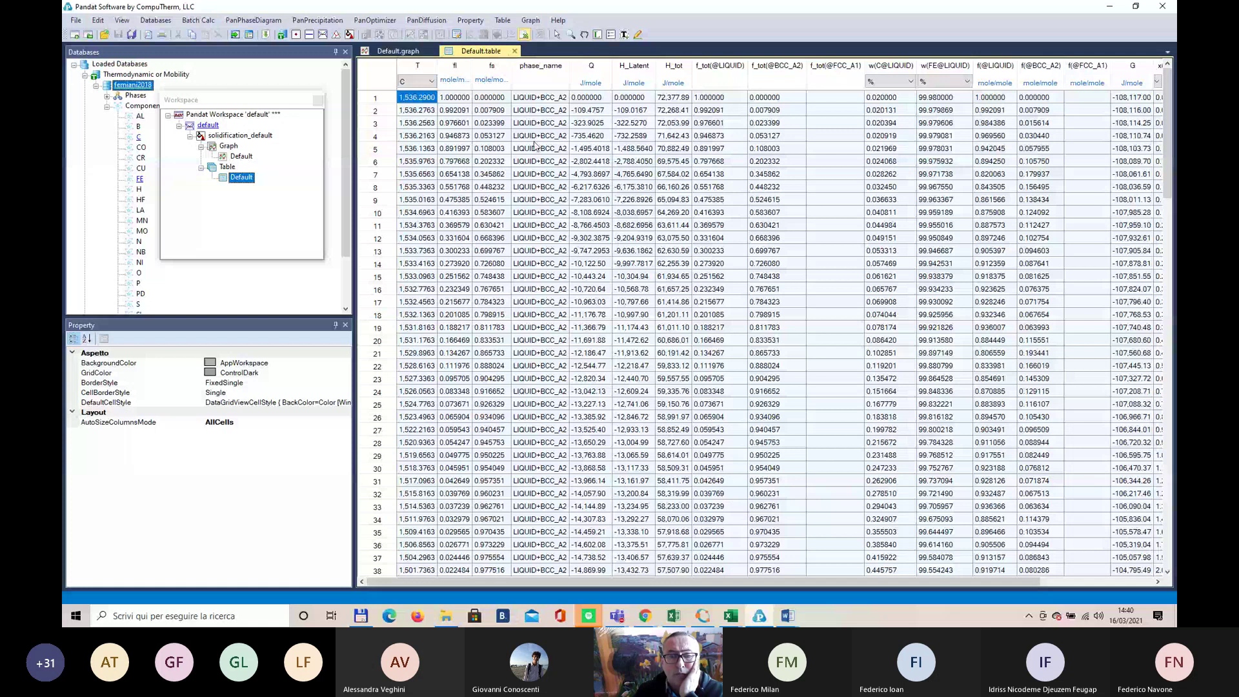
left_click(735, 565)
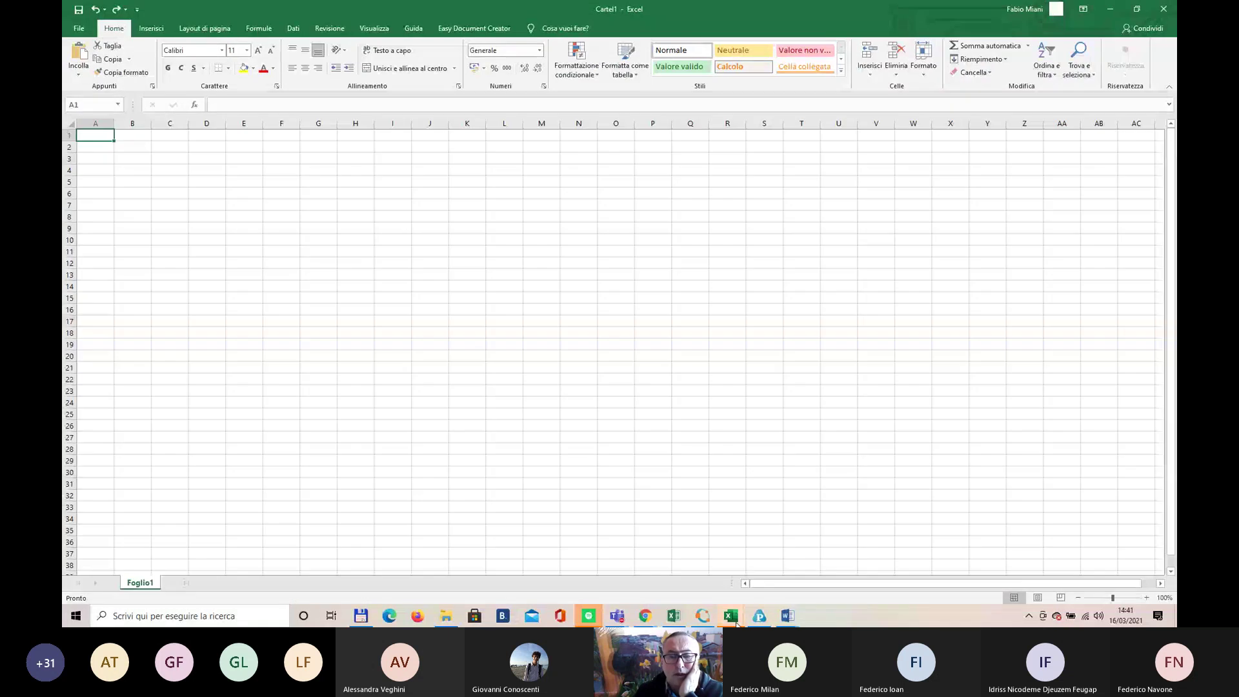
mouse_move(733, 623)
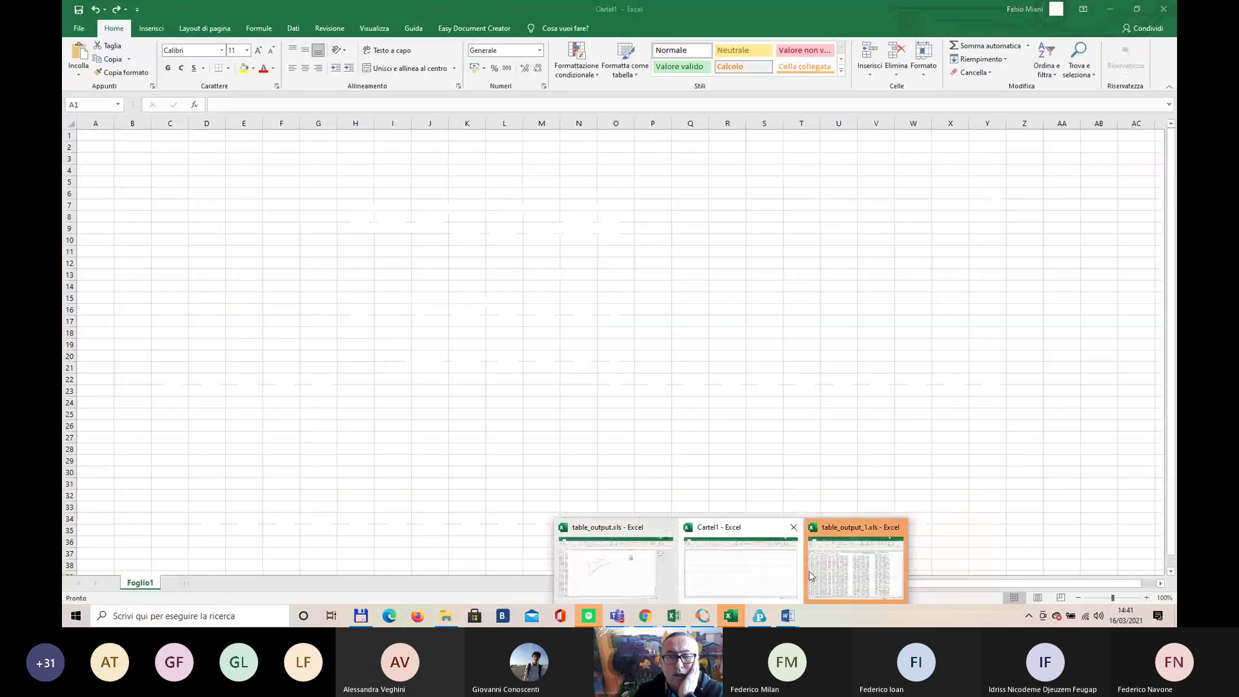
left_click(814, 574)
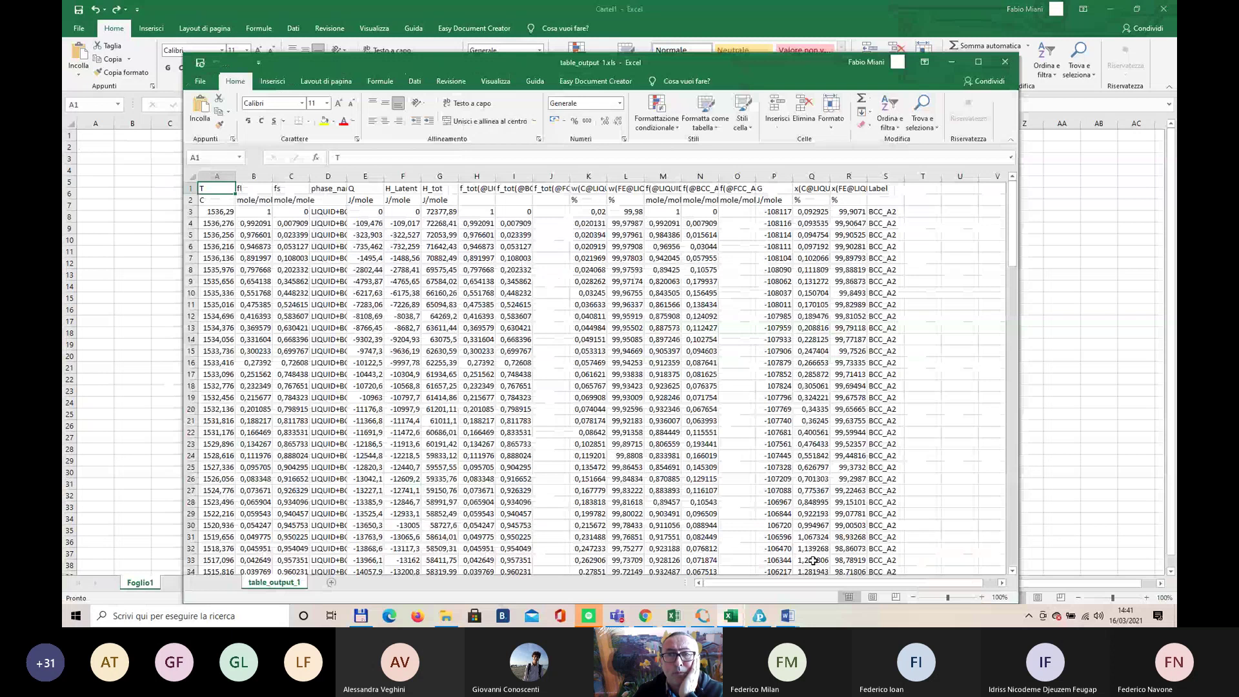
left_click(979, 62)
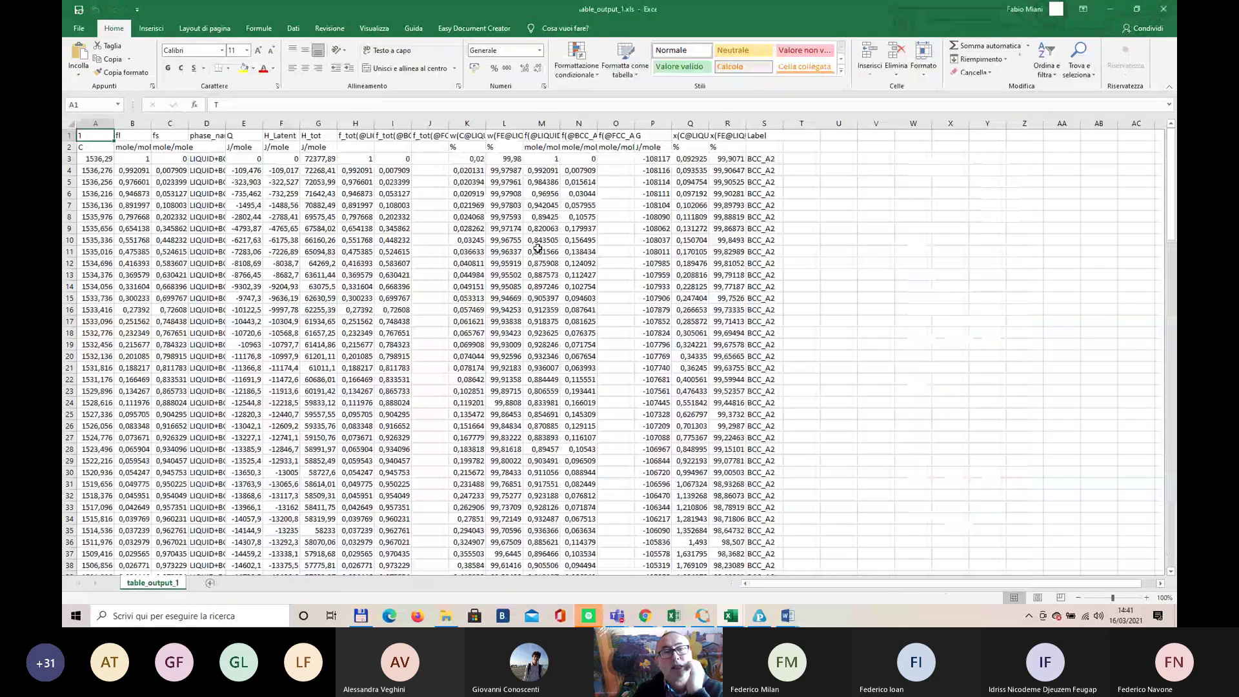
Step: Add a new sheet to the workbook and link its cell A1 to the fs header cell of table_output_1
left_click(210, 583)
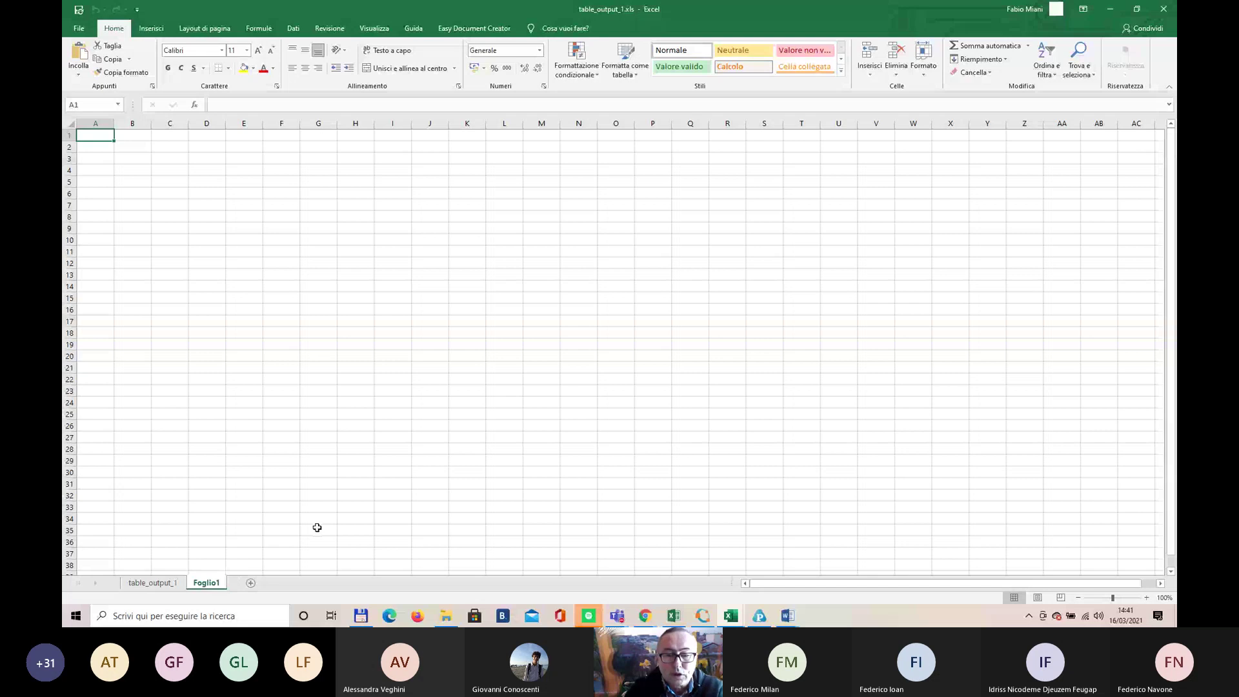
type("=")
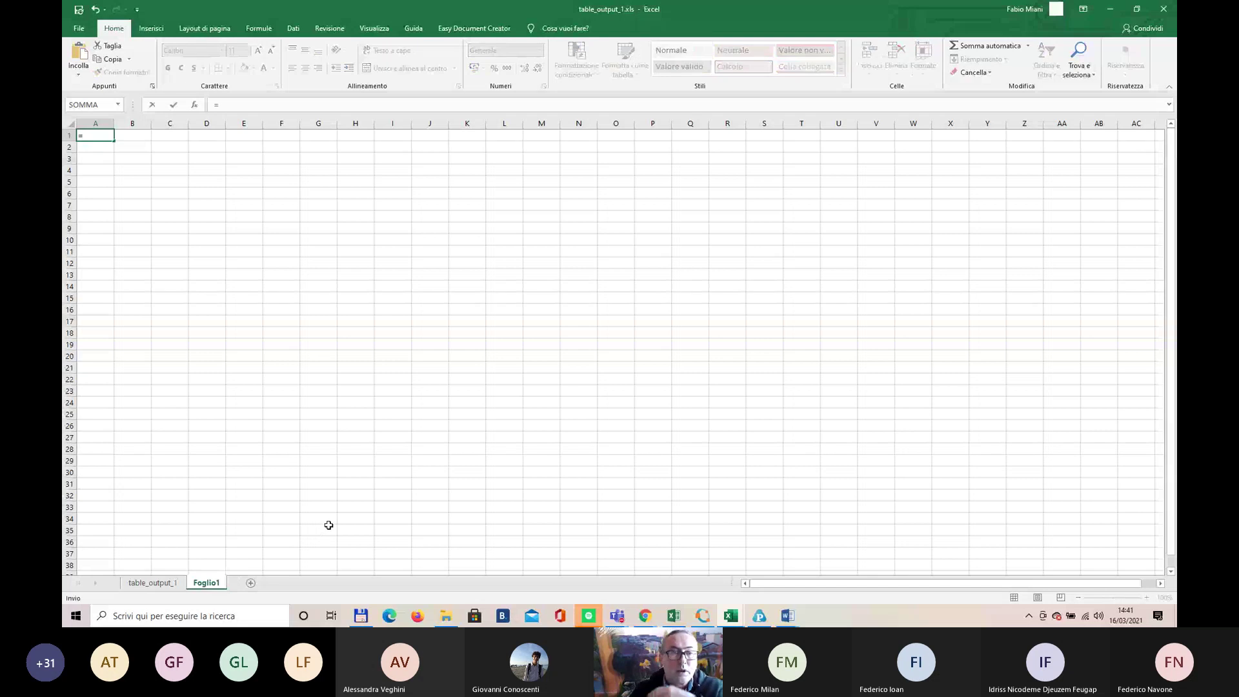
left_click(152, 583)
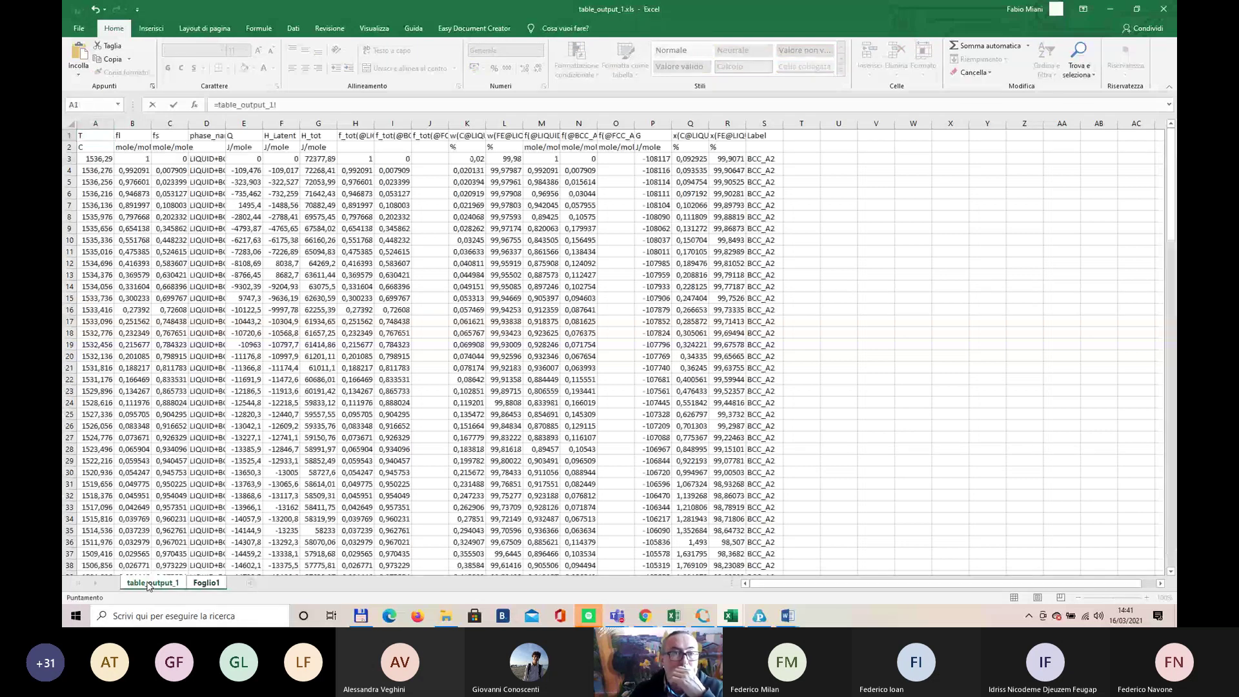
left_click(184, 138)
key("Return")
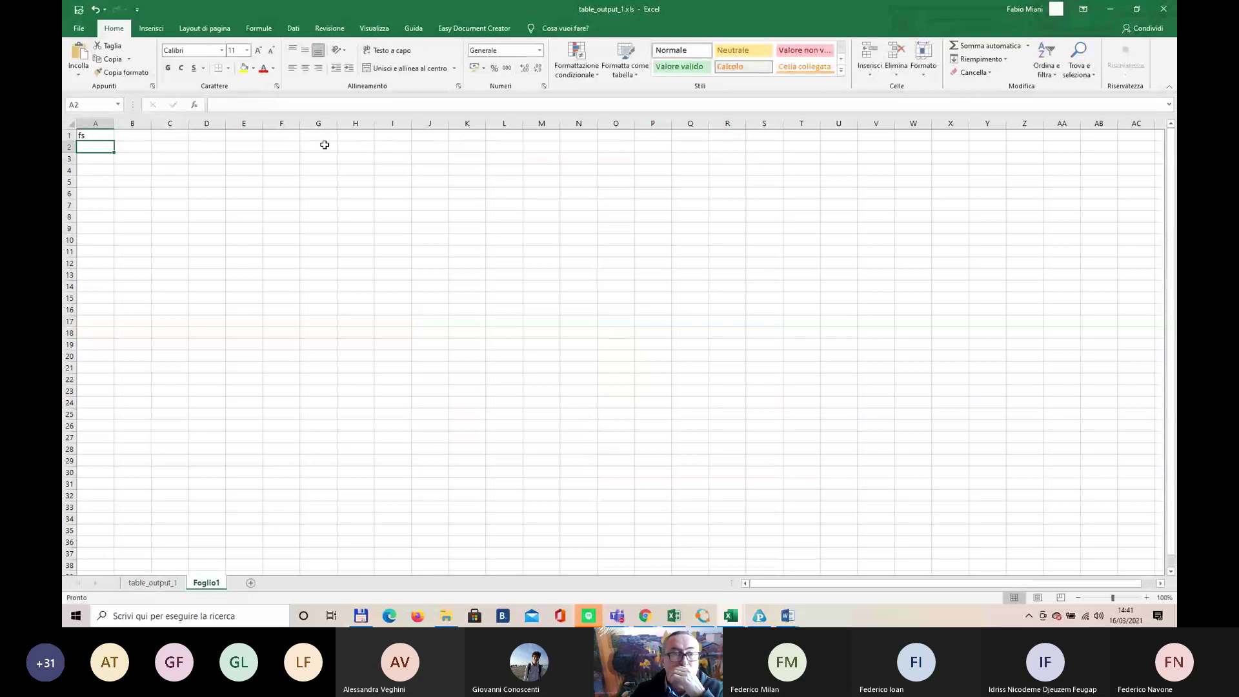
Step: Link cell B1 of Foglio1 to the T header cell of table_output_1
left_click(132, 135)
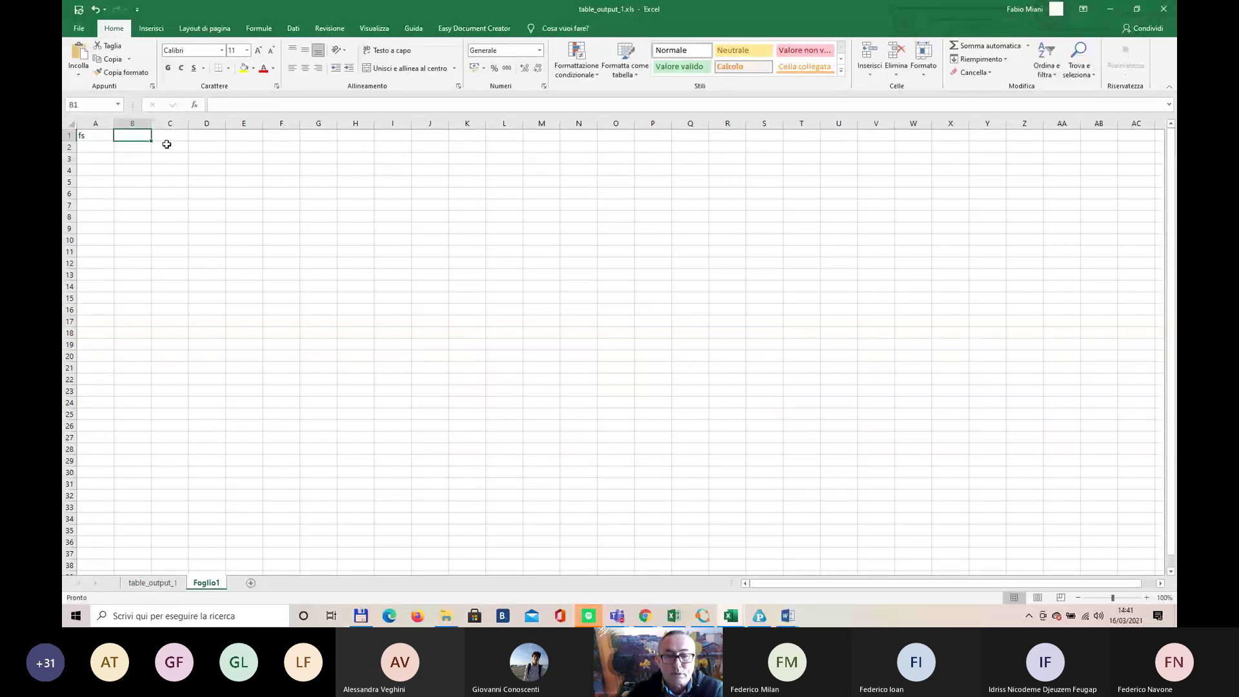
type("=")
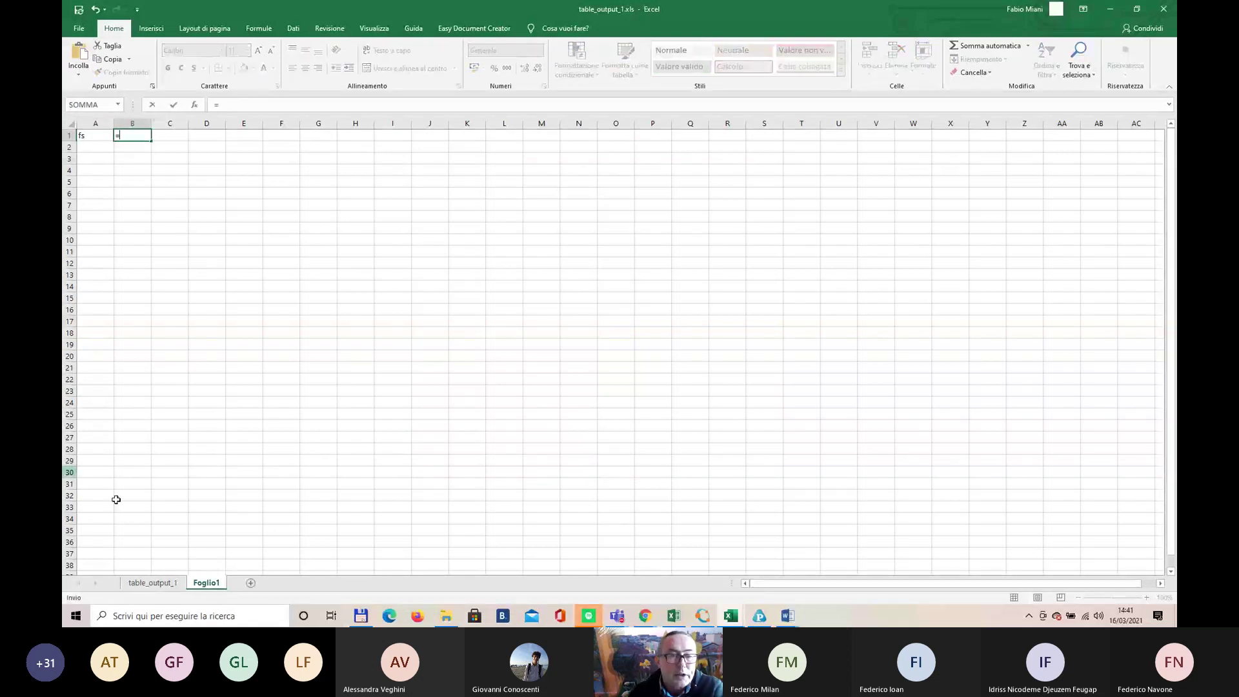
left_click(153, 583)
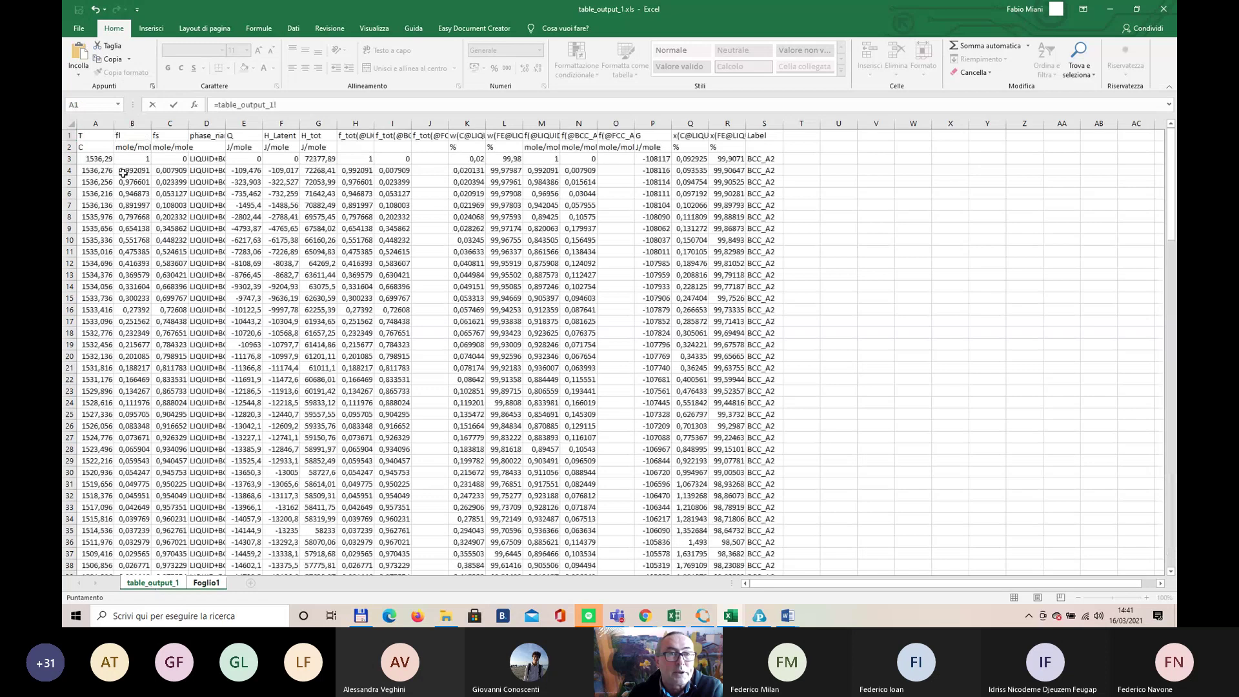
left_click(97, 136)
key("Return")
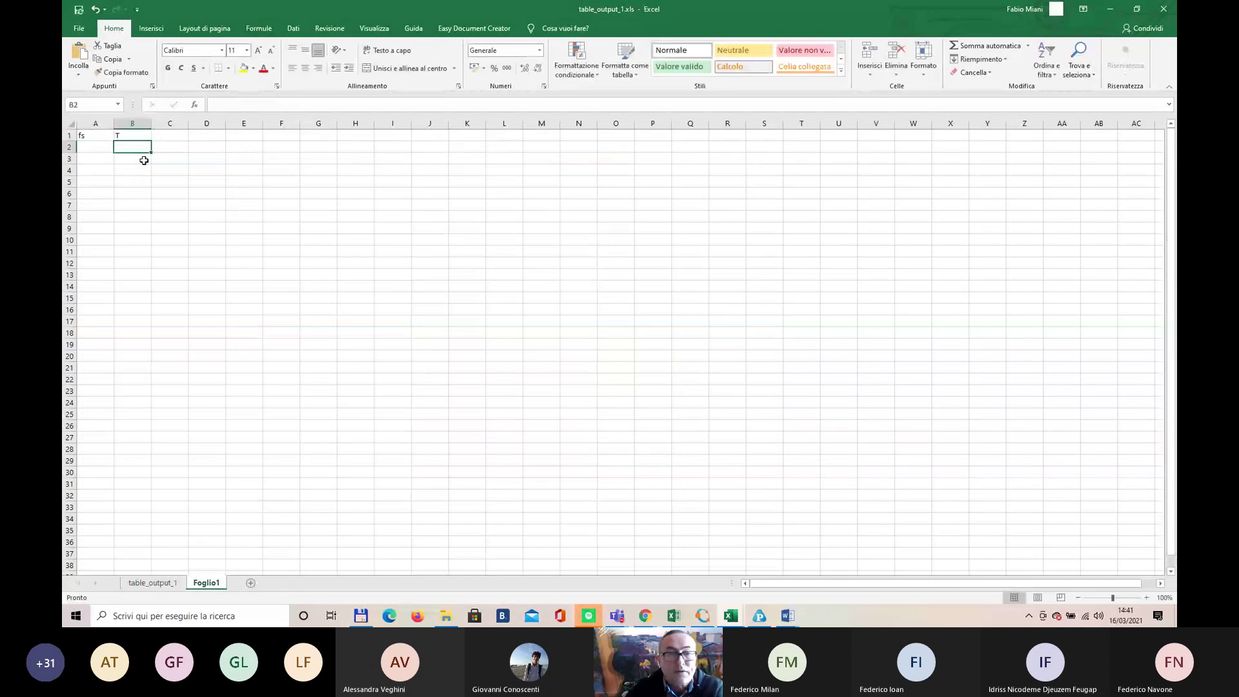
Step: Copy the linking formulas in A1:B1 down through row 40 of Foglio1
left_click_drag(101, 137, 133, 556)
key("ctrl+c")
key("ctrl+v")
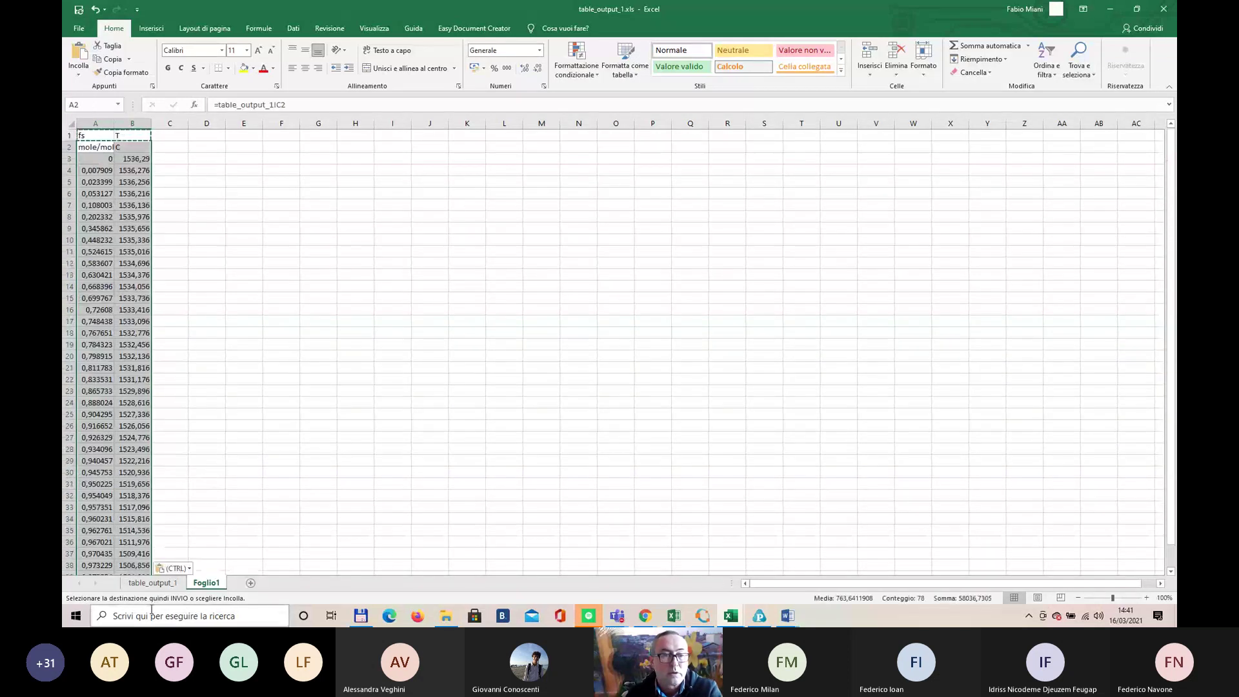
Step: Find the last data row in table_output_1 and extend Foglio1's linking formulas from row 40 down to row 148
left_click(154, 584)
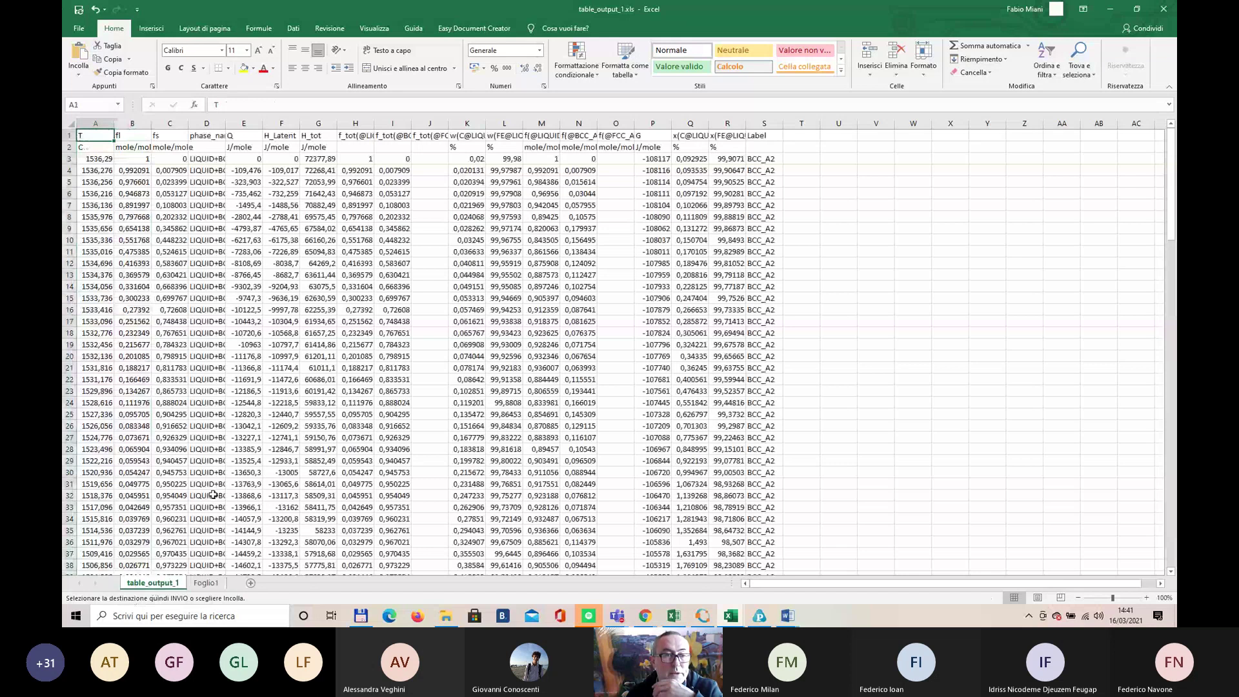
scroll(212, 495, "down", 20)
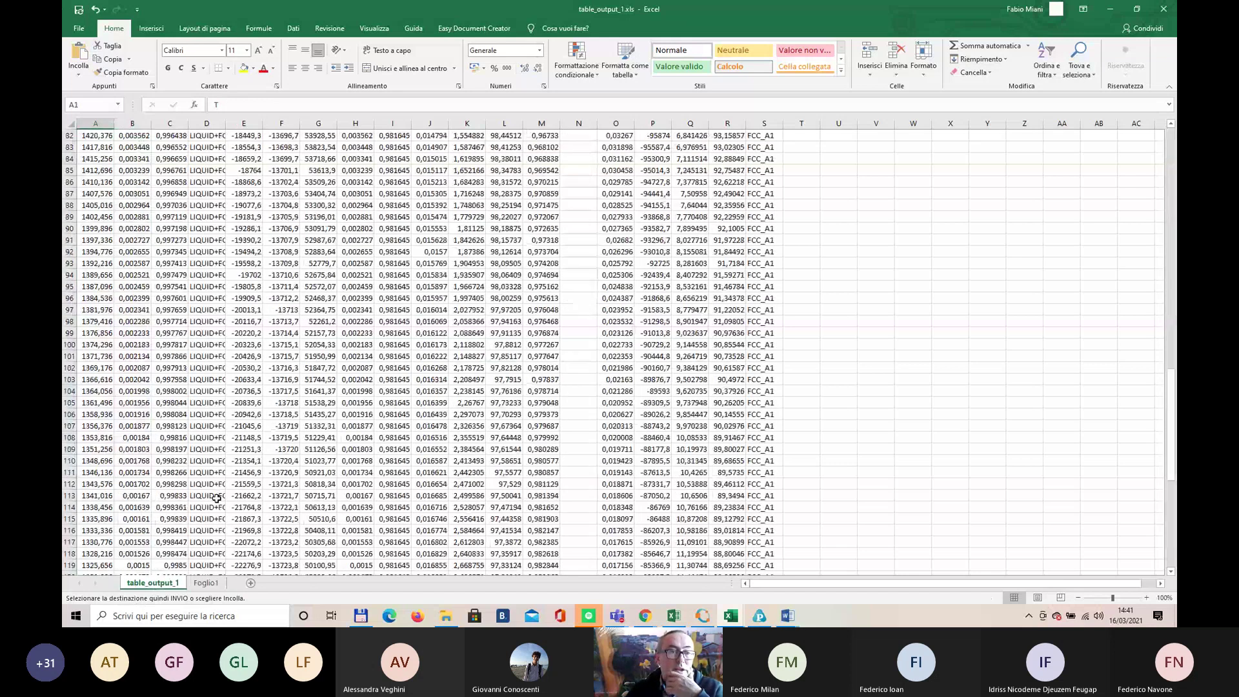
scroll(216, 498, "down", 12)
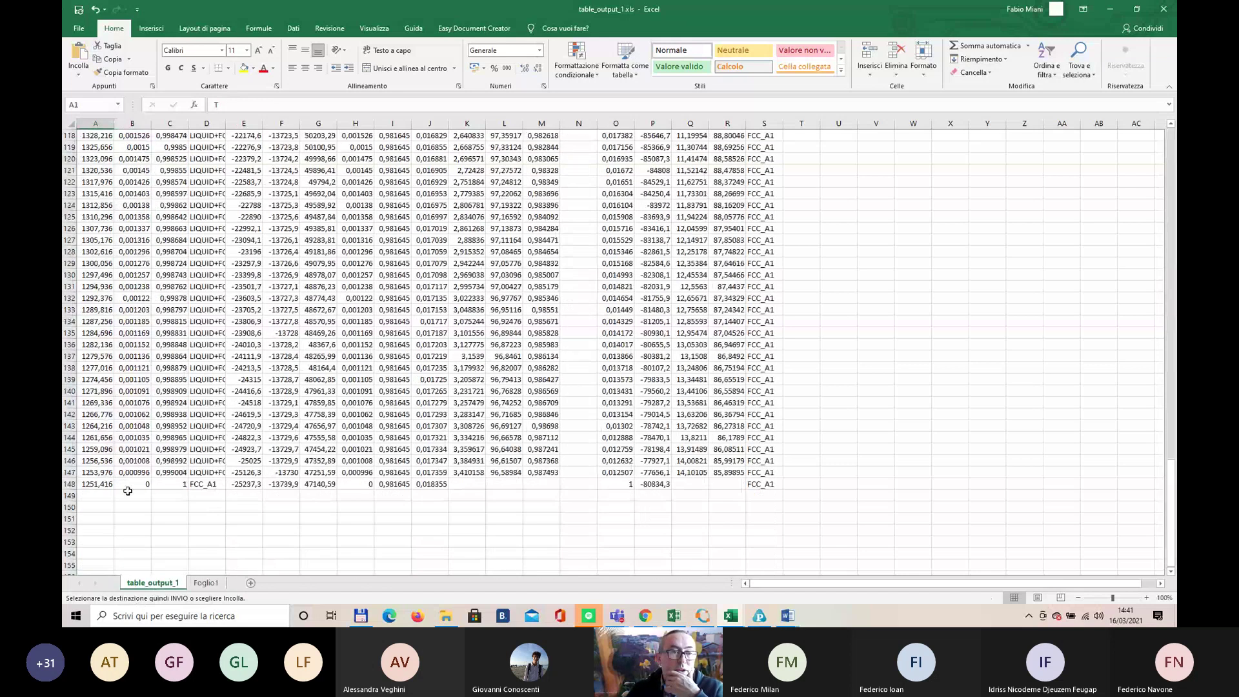
left_click(206, 583)
scroll(271, 506, "down", 9)
left_click(169, 391)
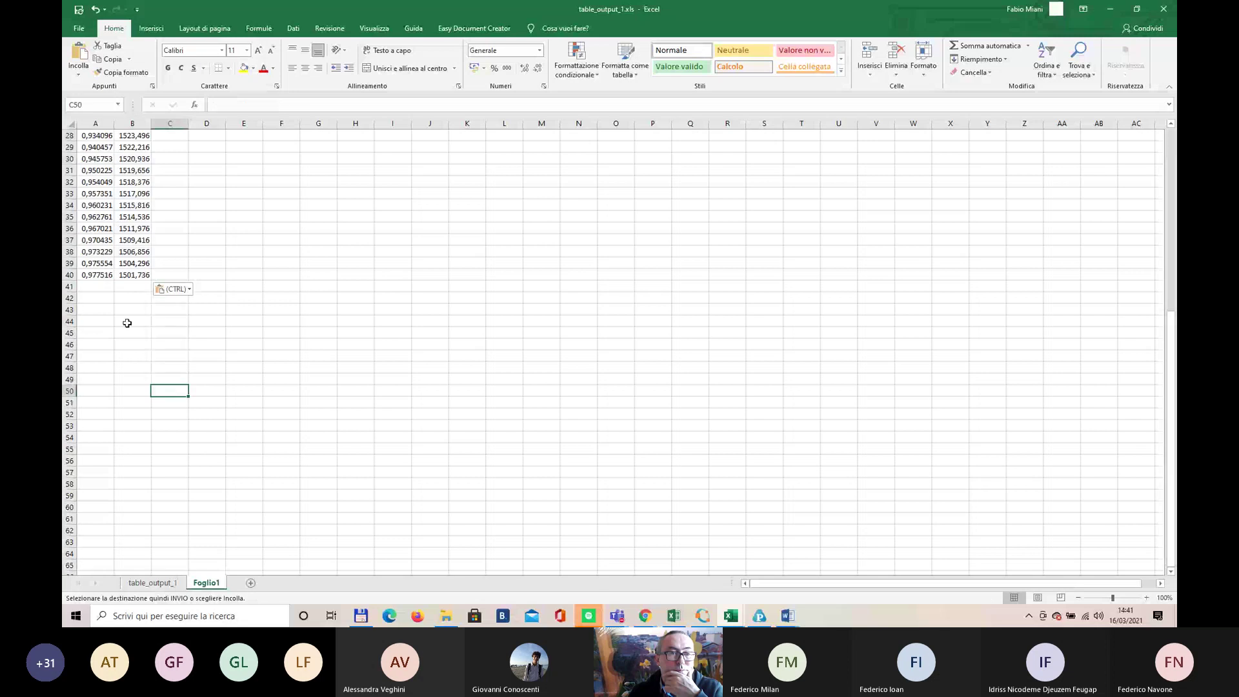
left_click_drag(97, 276, 144, 189)
key("ctrl+v")
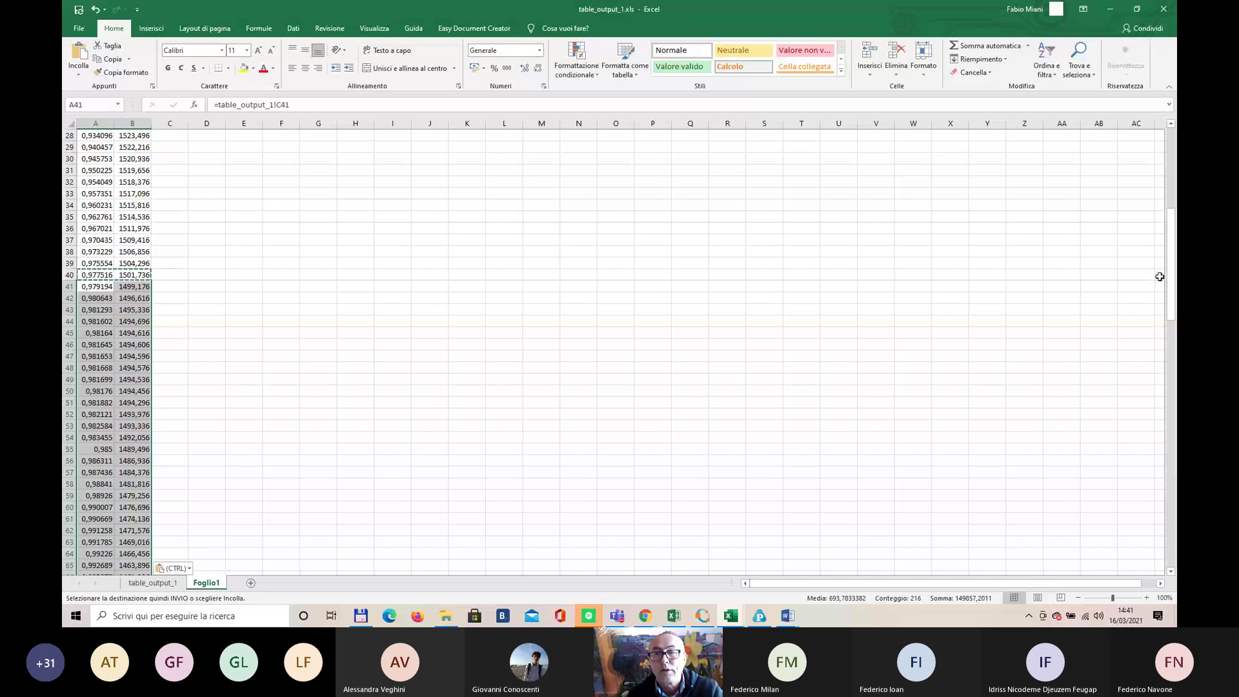
Step: Insert a markers-only scatter chart of the fs and T data in A3:B148 and enlarge it
left_click_drag(1162, 276, 1160, 178)
left_click(578, 181)
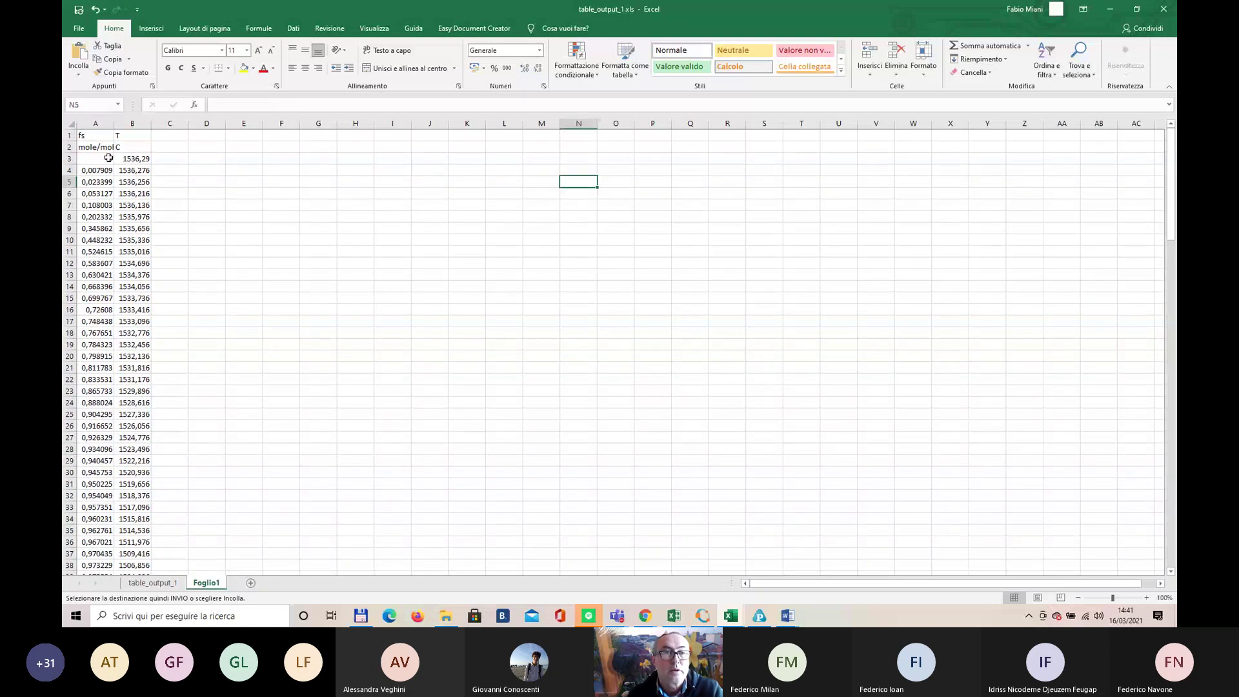
left_click_drag(108, 158, 132, 530)
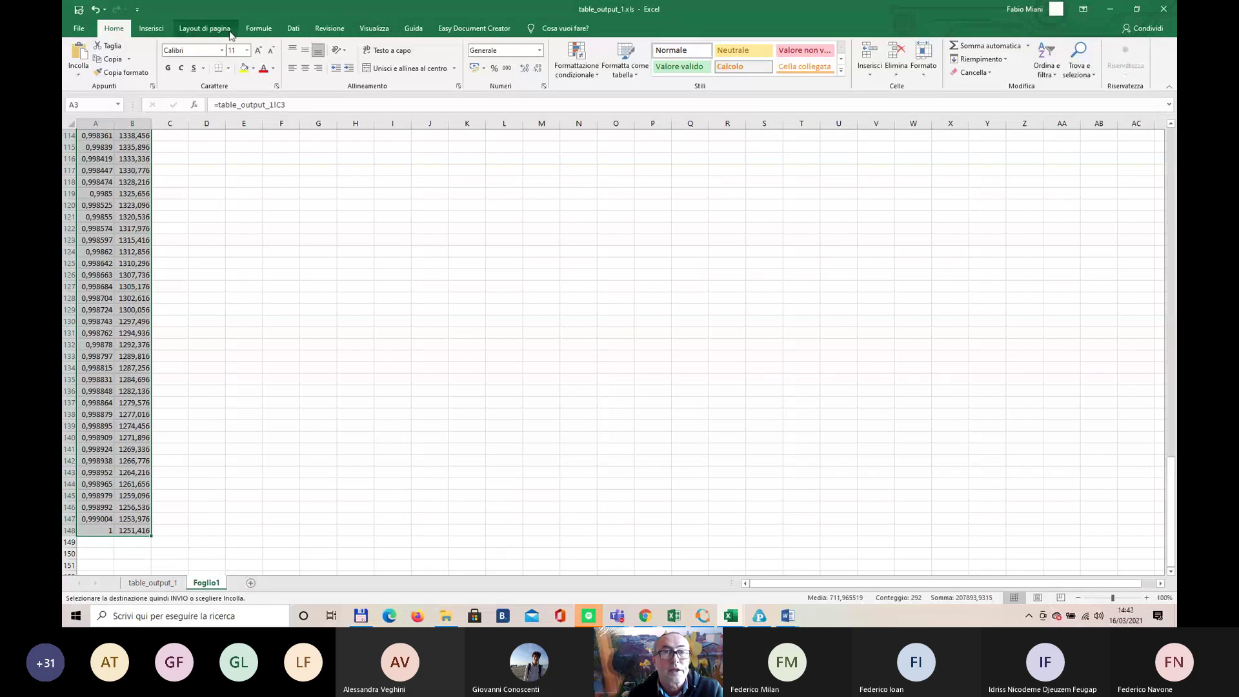
left_click(152, 36)
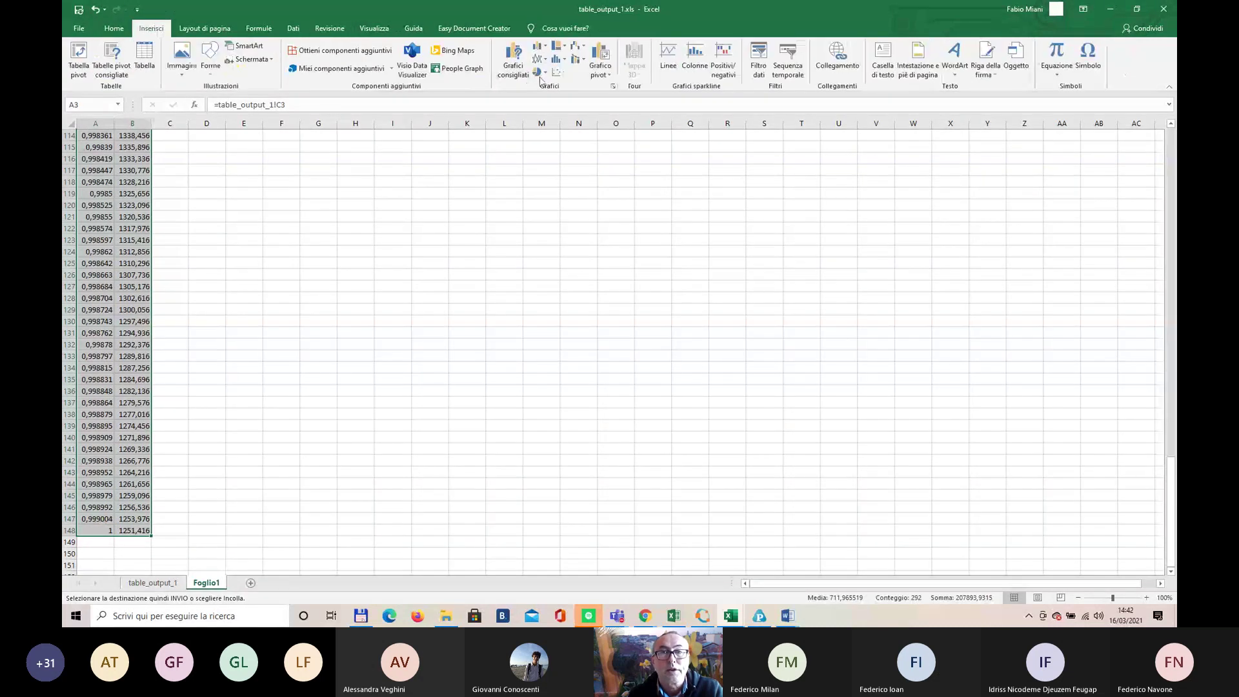
left_click(559, 74)
left_click(576, 114)
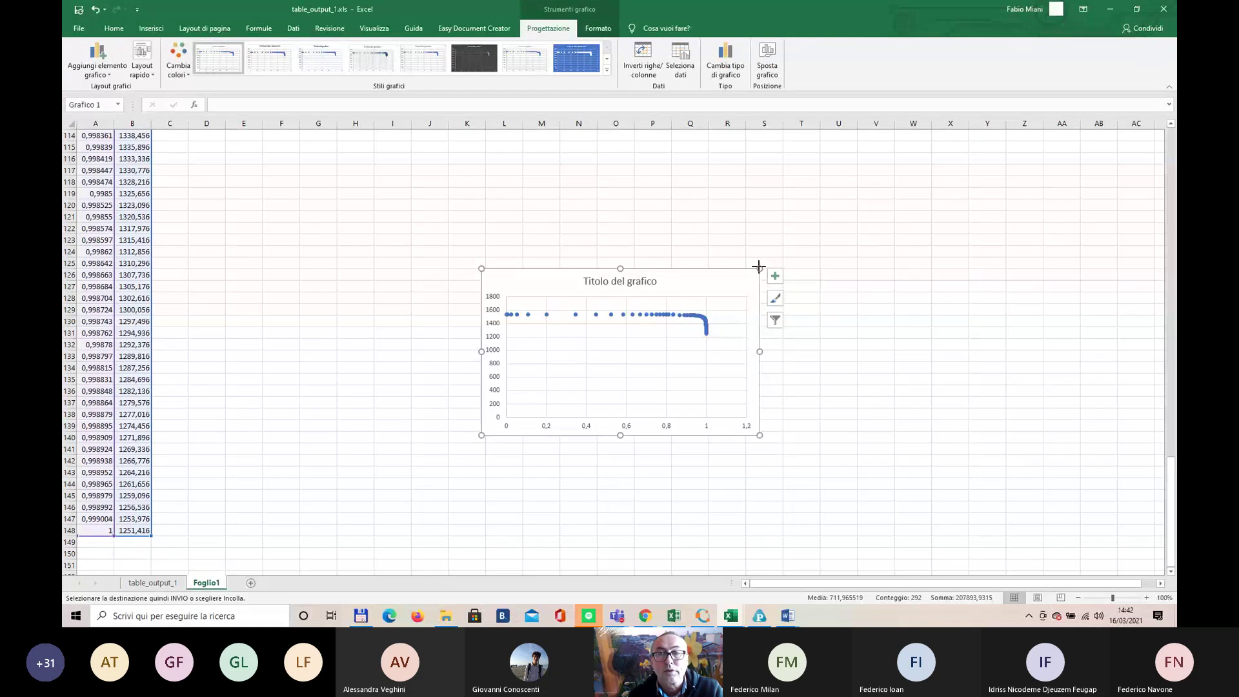
left_click_drag(759, 267, 764, 198)
left_click_drag(759, 433, 774, 453)
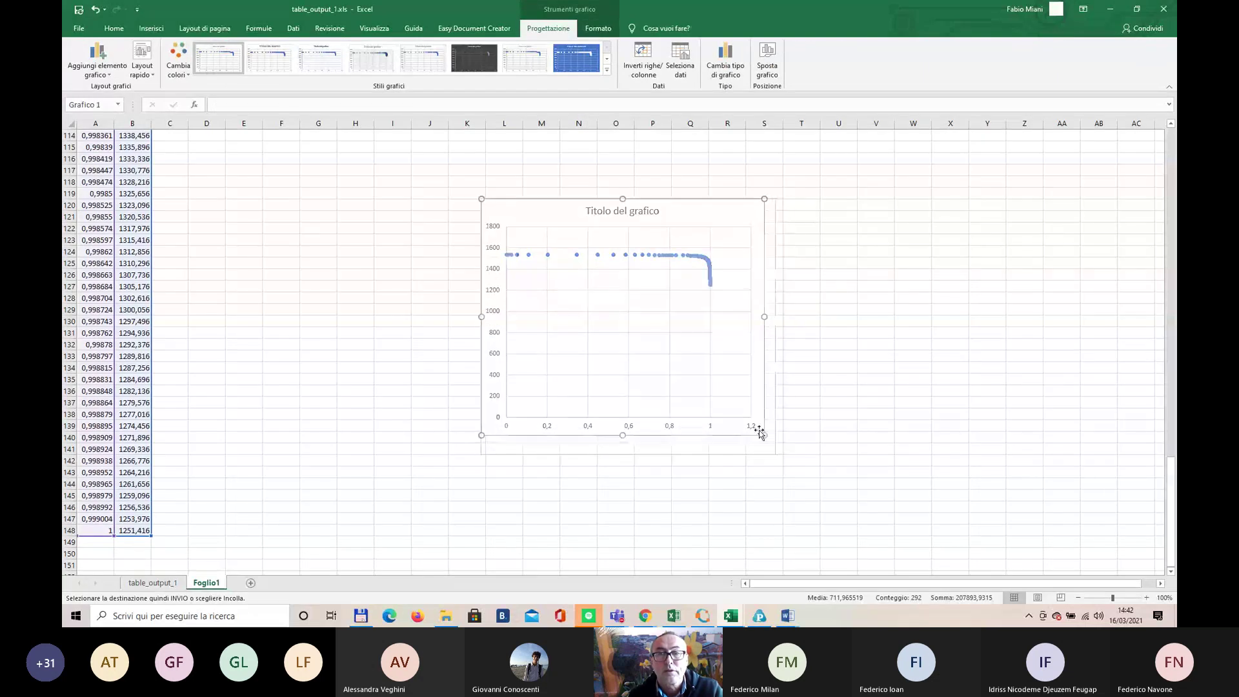
Step: Add a trendline to the chart's data series with its equation and R-squared value displayed on the chart
left_click(706, 259)
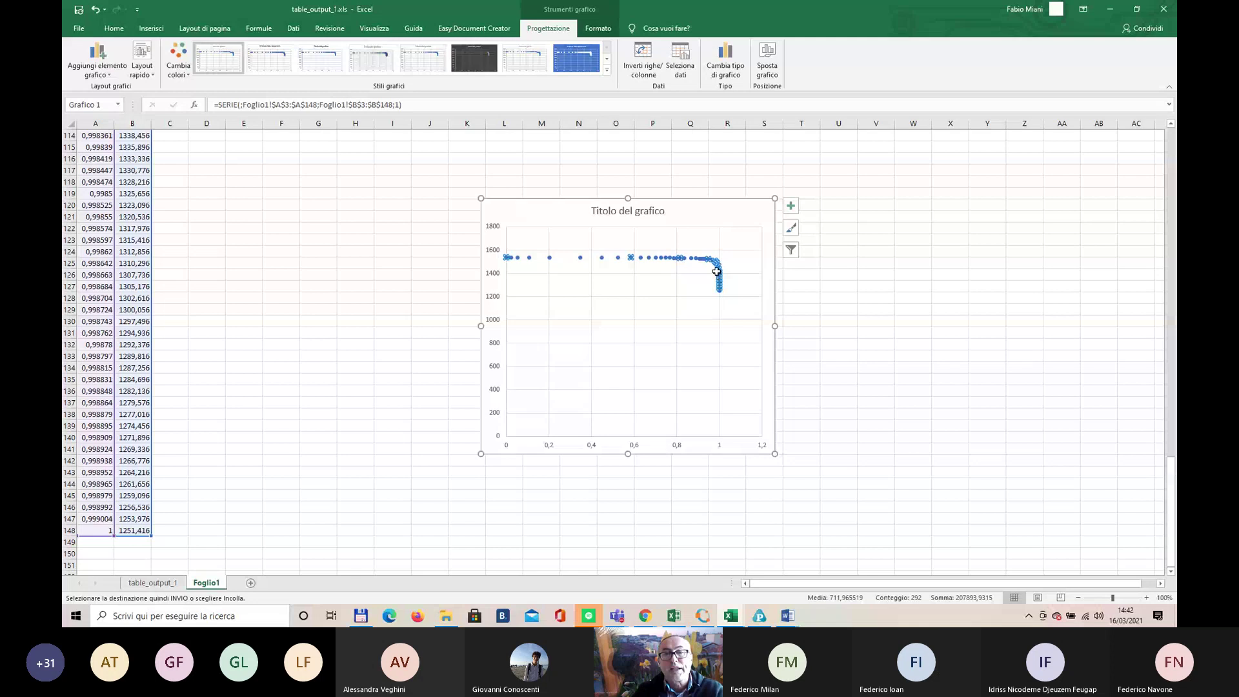
right_click(718, 262)
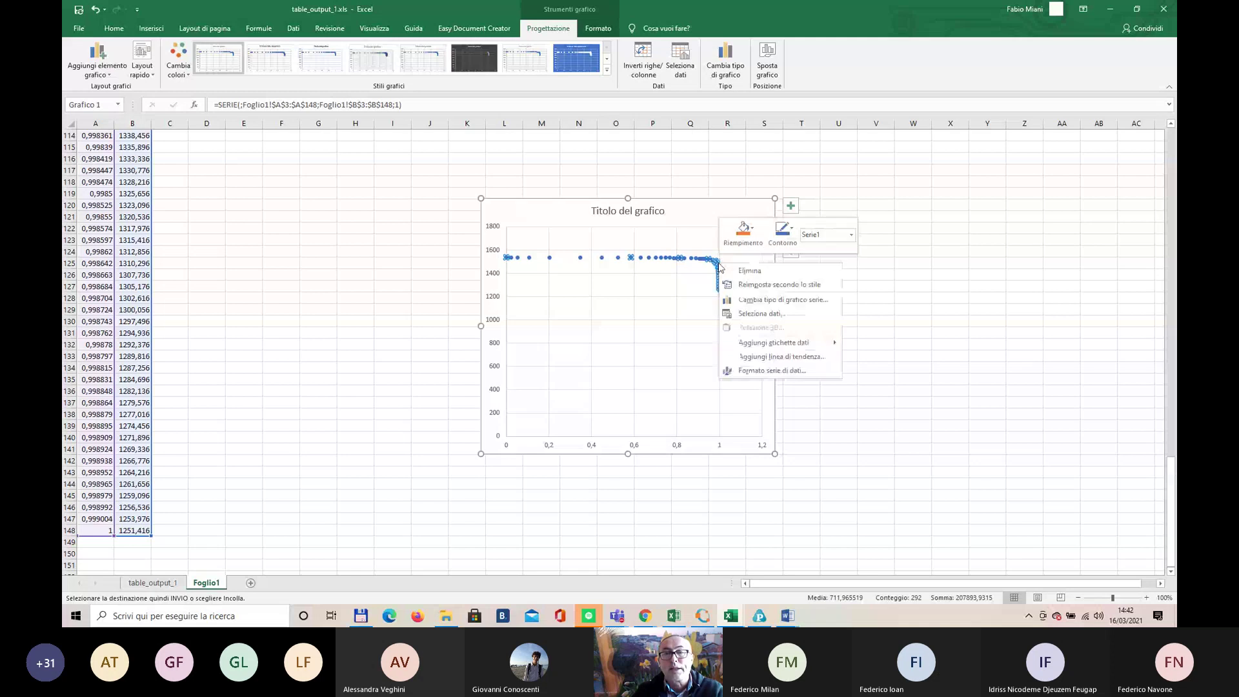
left_click(782, 357)
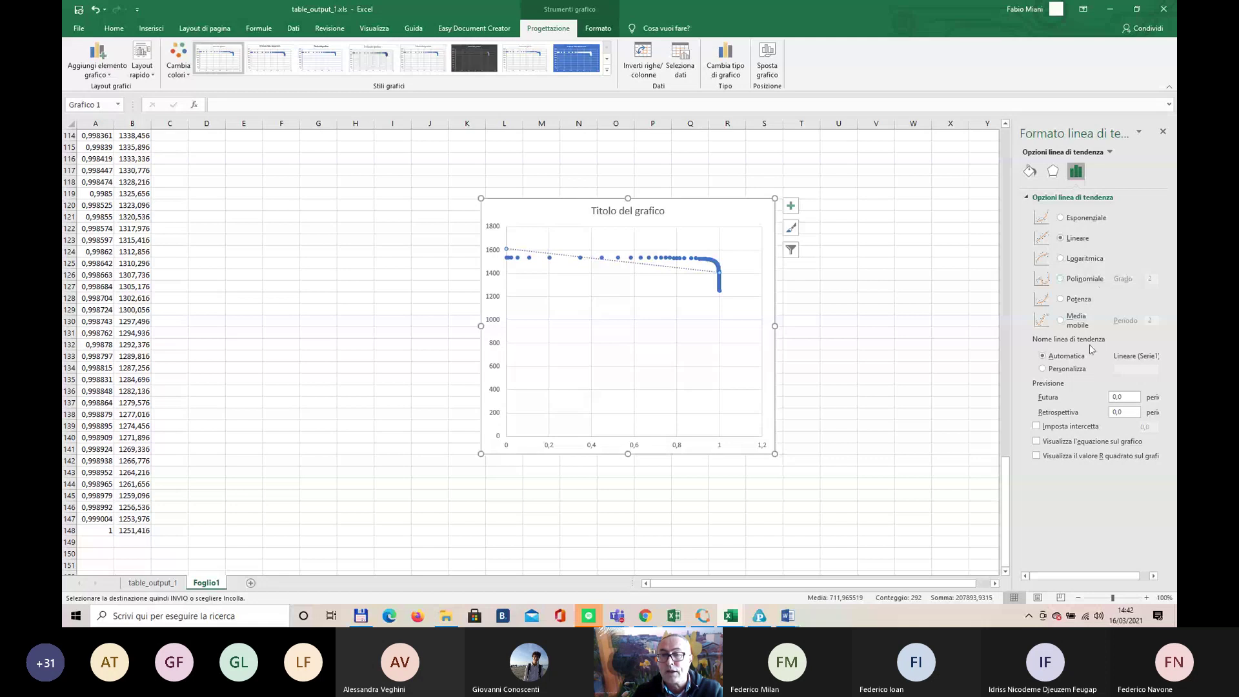
left_click(1105, 444)
left_click(1099, 456)
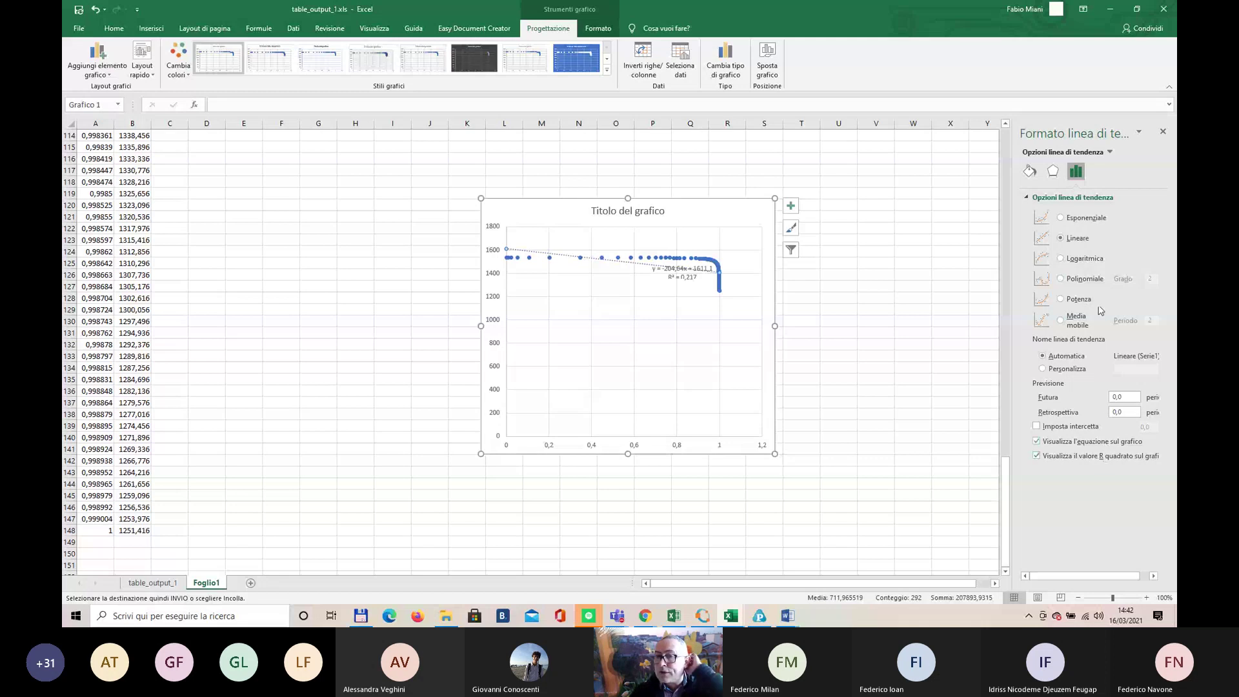
Step: Change the trendline to a polynomial of degree 6
left_click(1082, 279)
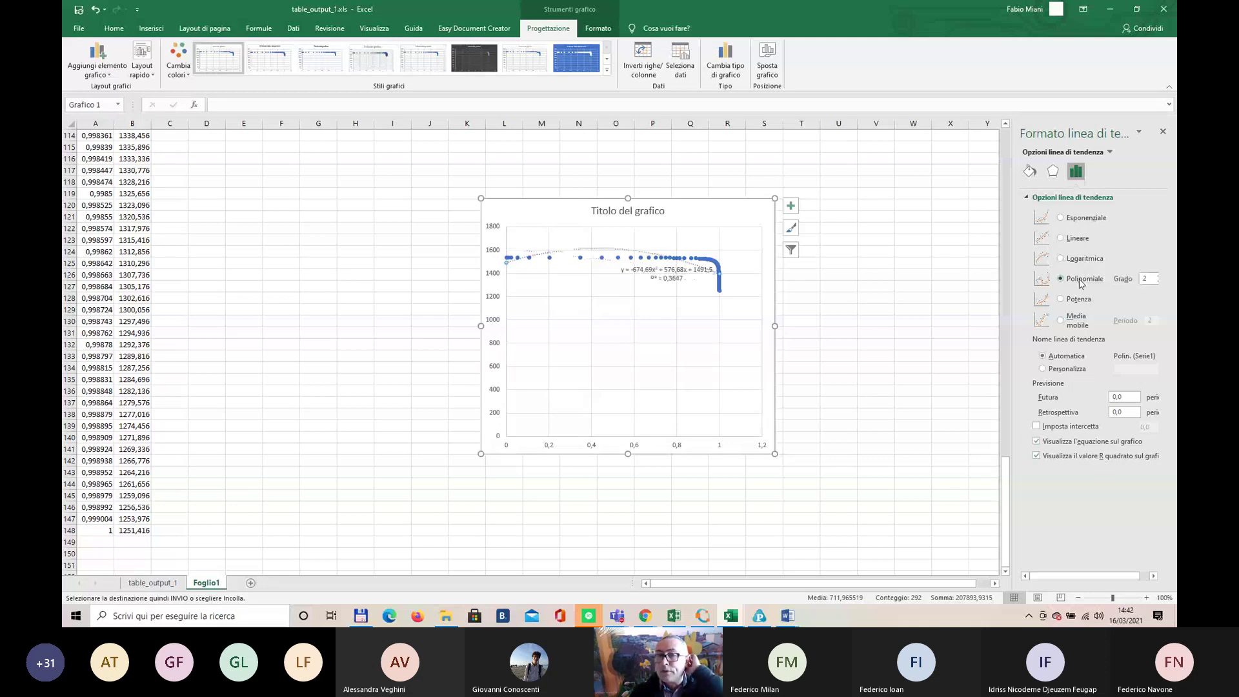
left_click(1158, 276)
left_click(1158, 275)
left_click(1157, 276)
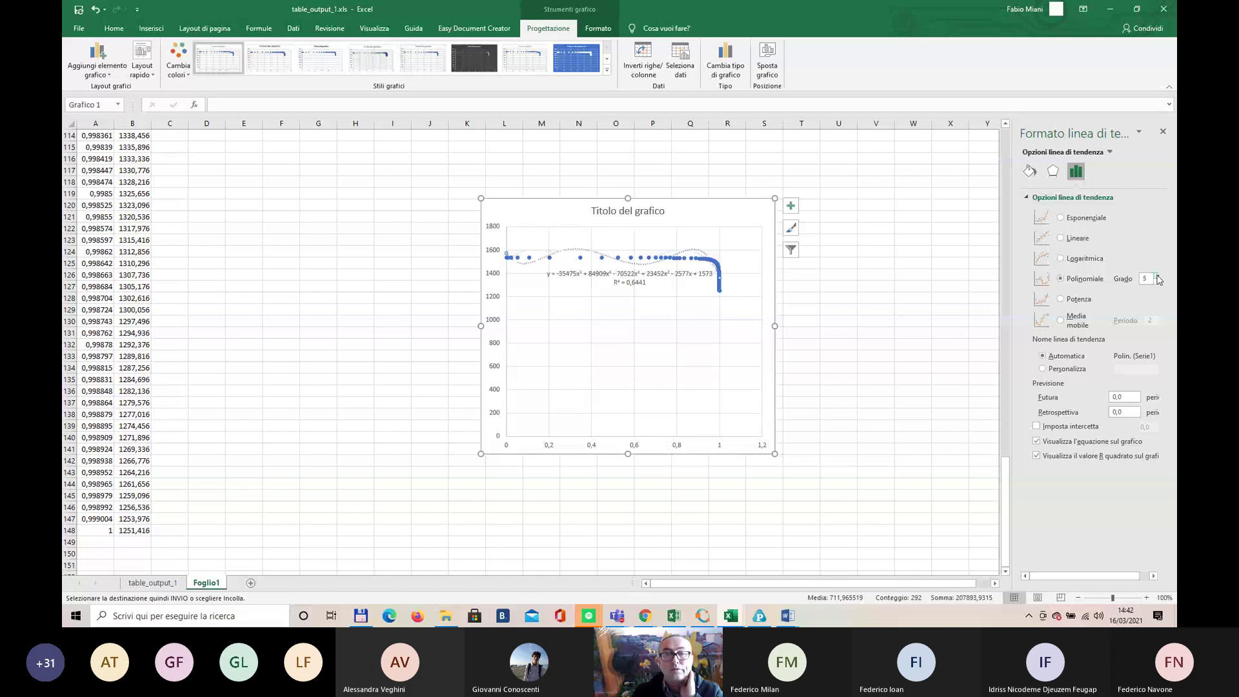
left_click(1157, 276)
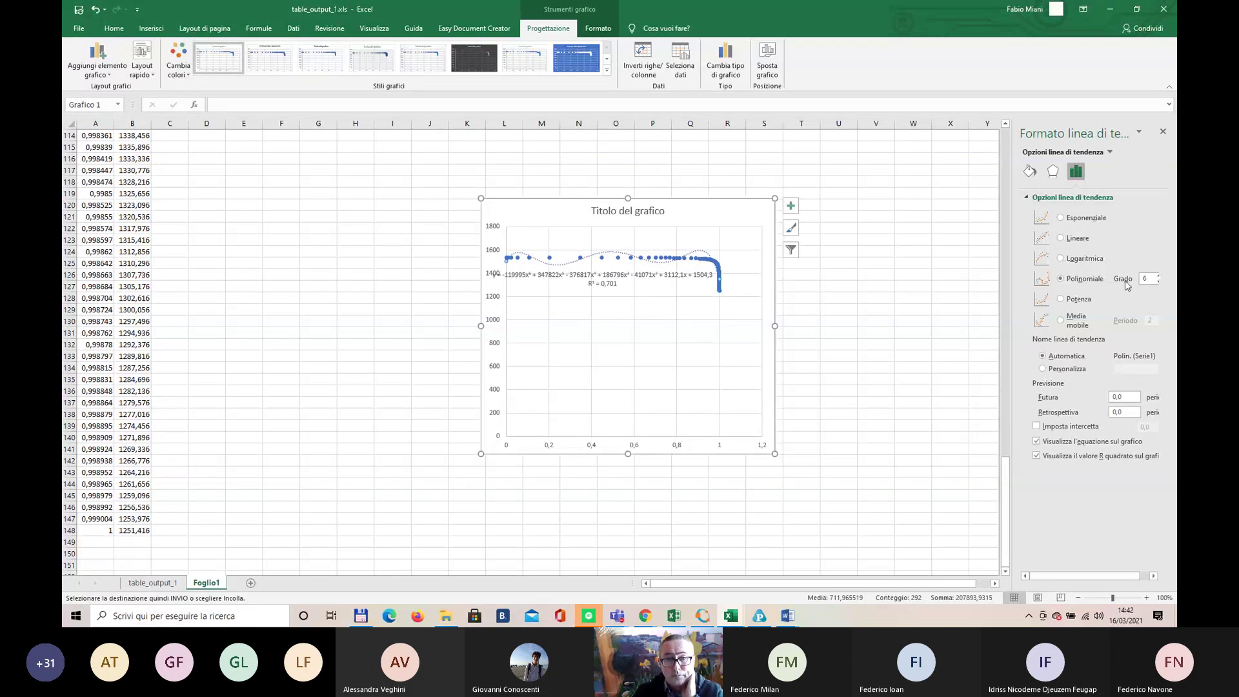
Step: Insert a markers-only scatter chart of the data in A25:B148 and move it clear of the first chart
left_click(636, 200)
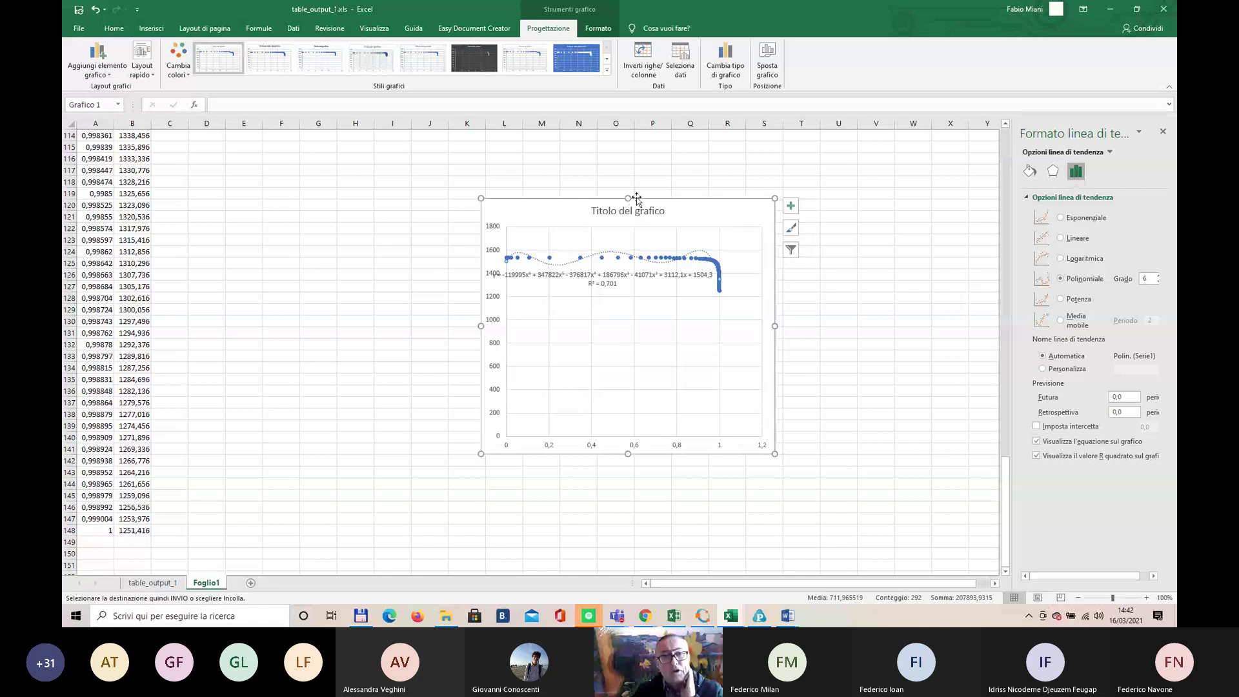
left_click(415, 346)
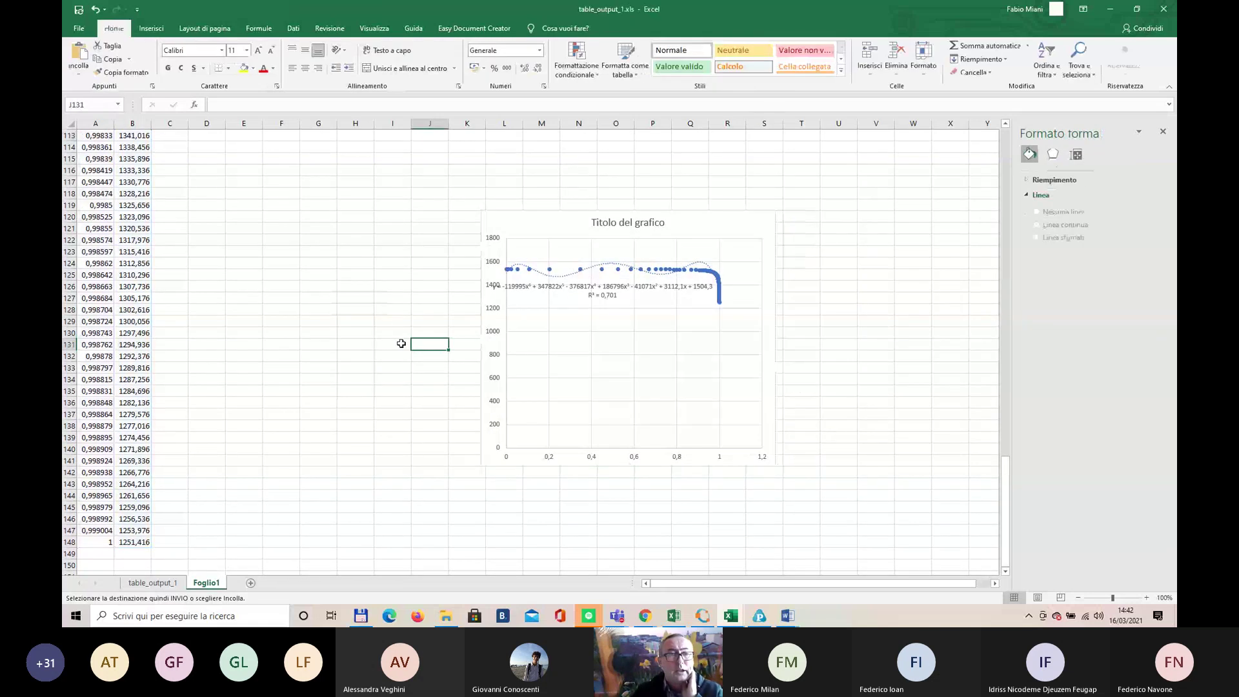
scroll(387, 308, "up", 8)
scroll(387, 307, "up", 20)
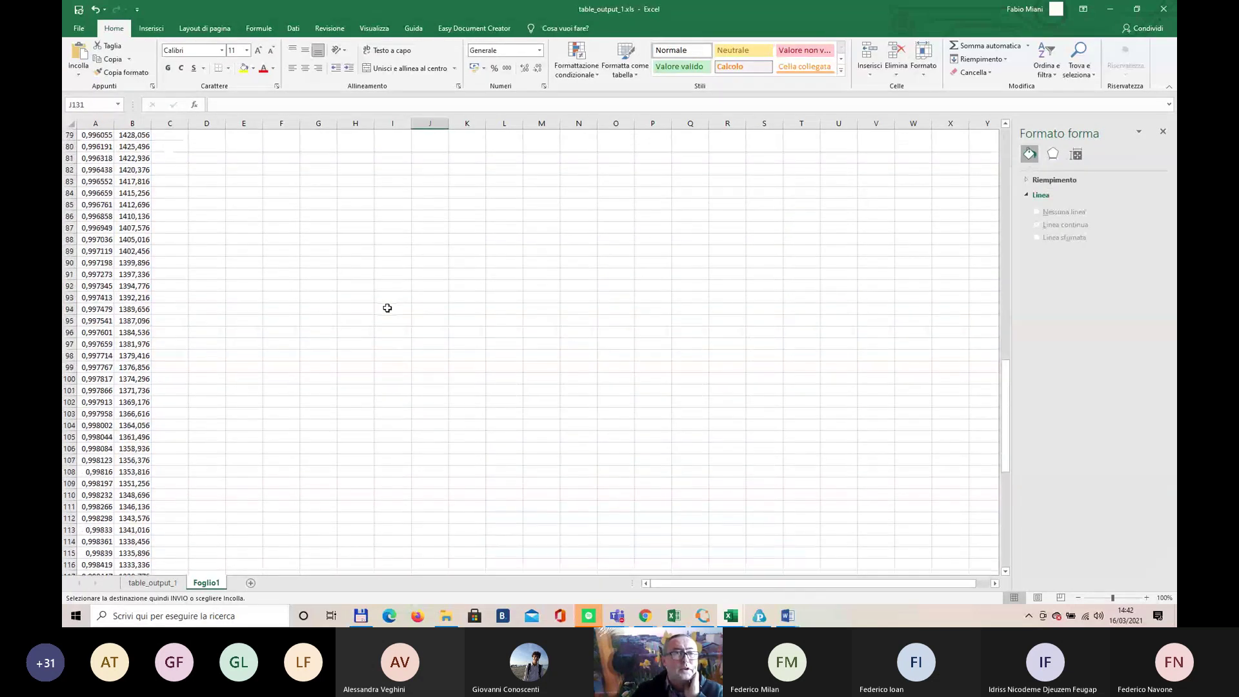
scroll(387, 308, "up", 5)
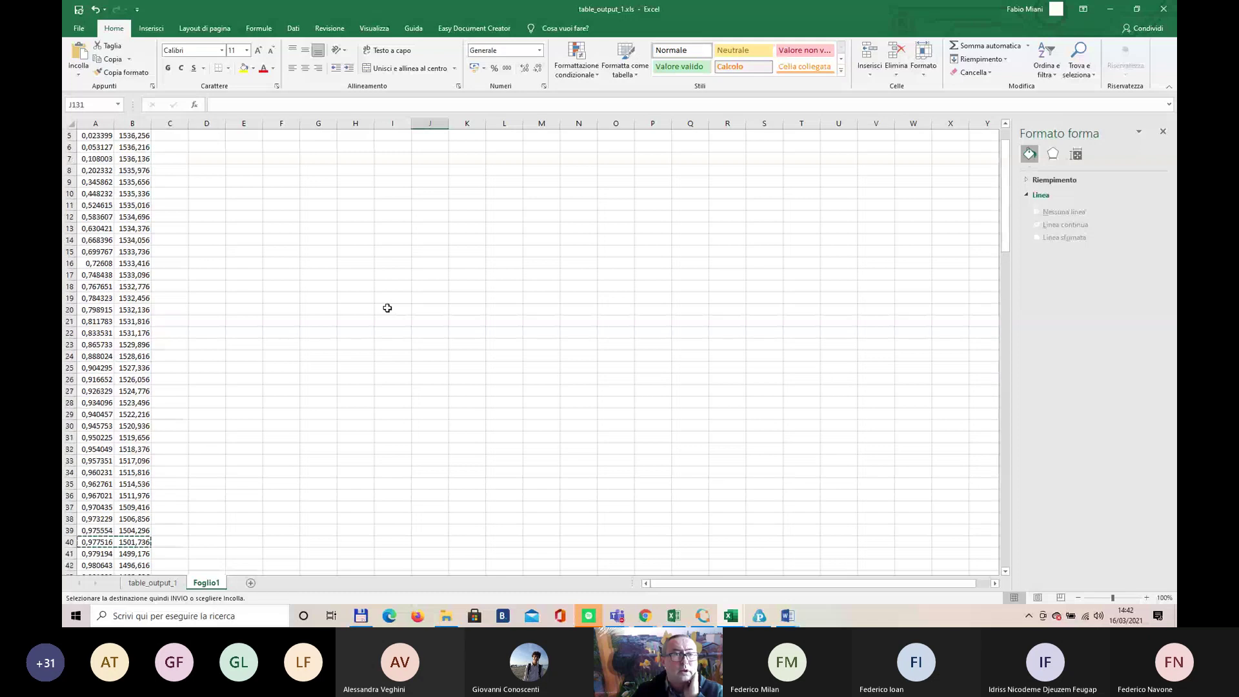
scroll(387, 308, "down", 2)
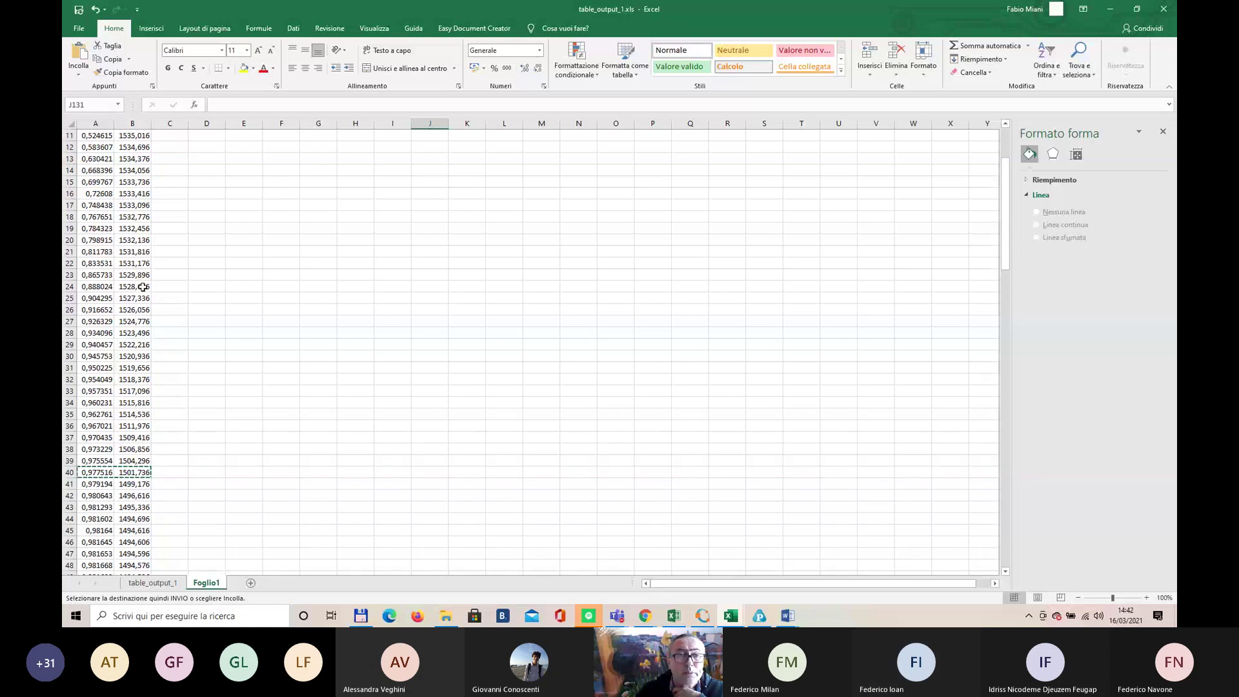
left_click_drag(93, 298, 143, 599)
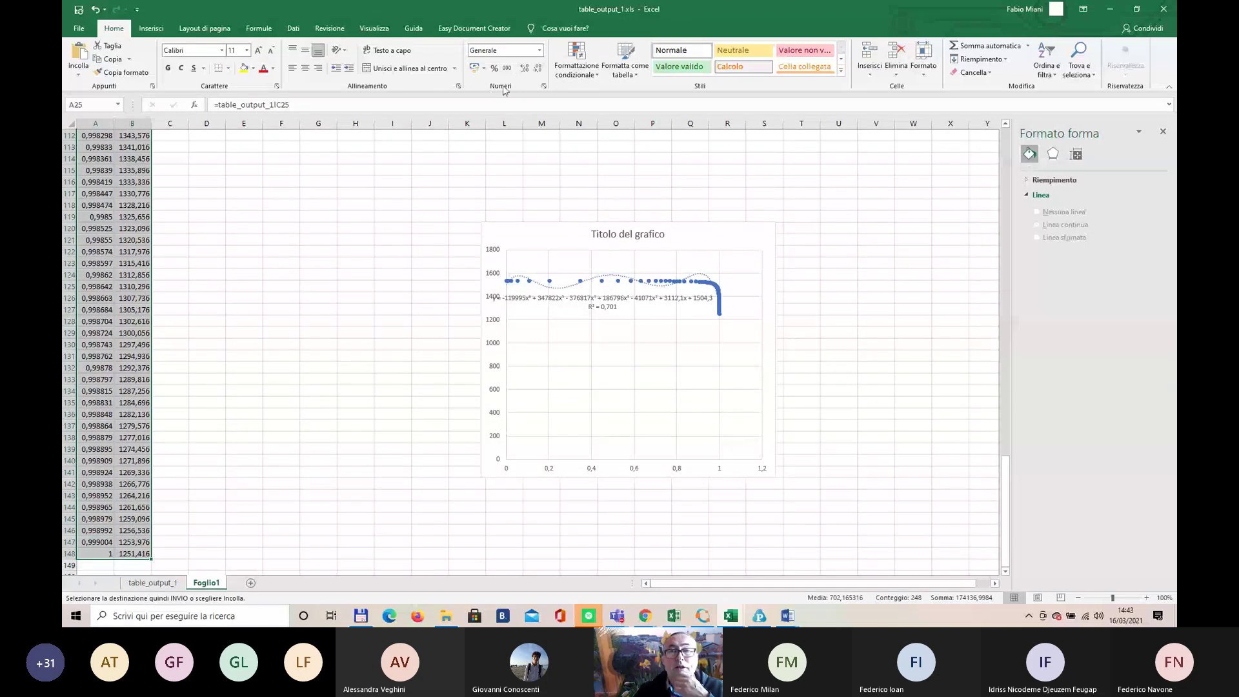
left_click(150, 29)
left_click(555, 74)
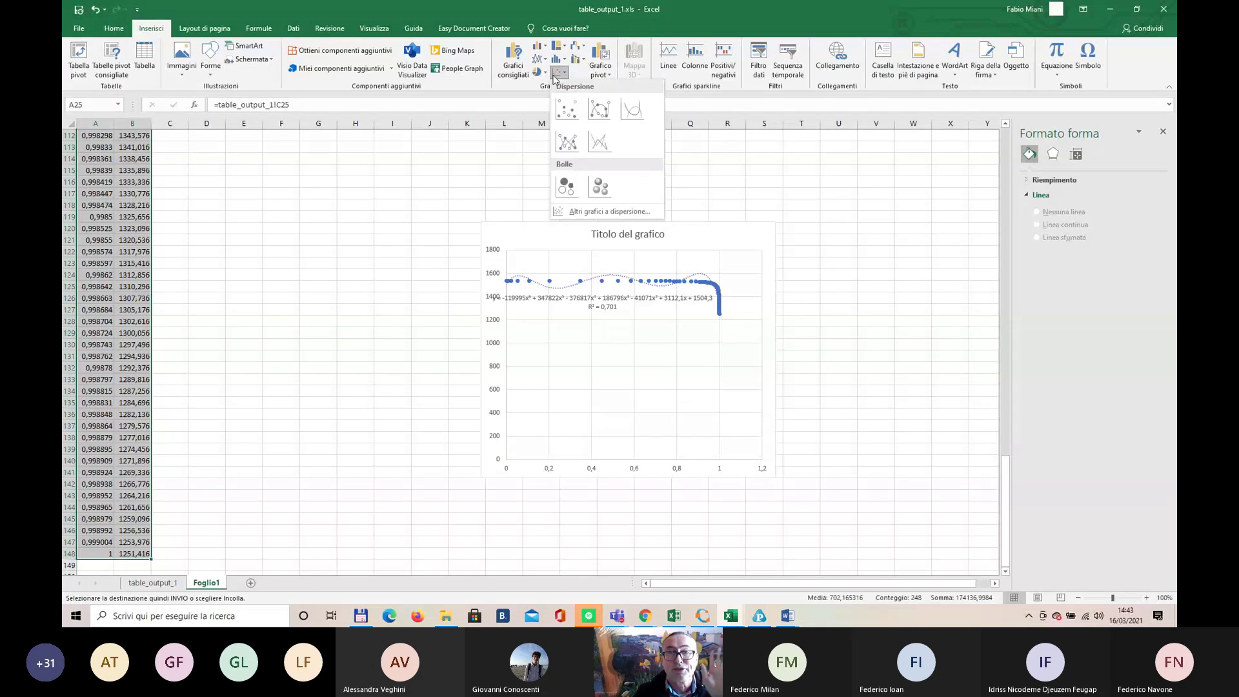
left_click(566, 110)
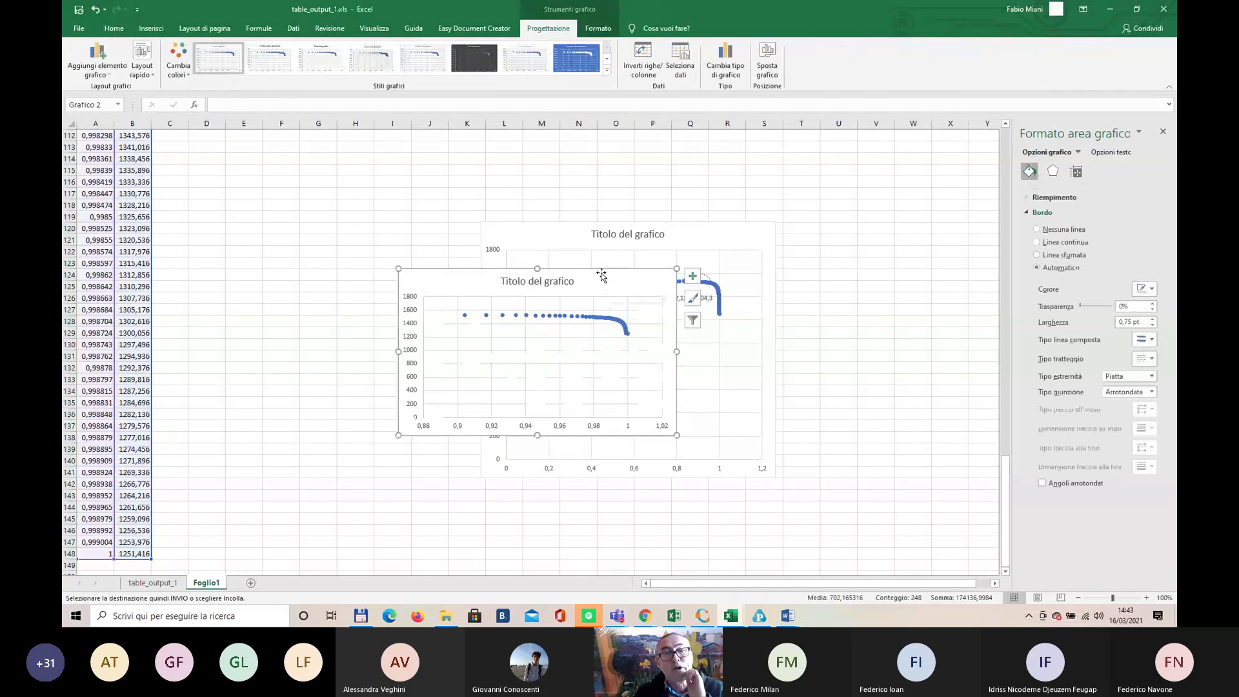
left_click_drag(601, 275, 434, 158)
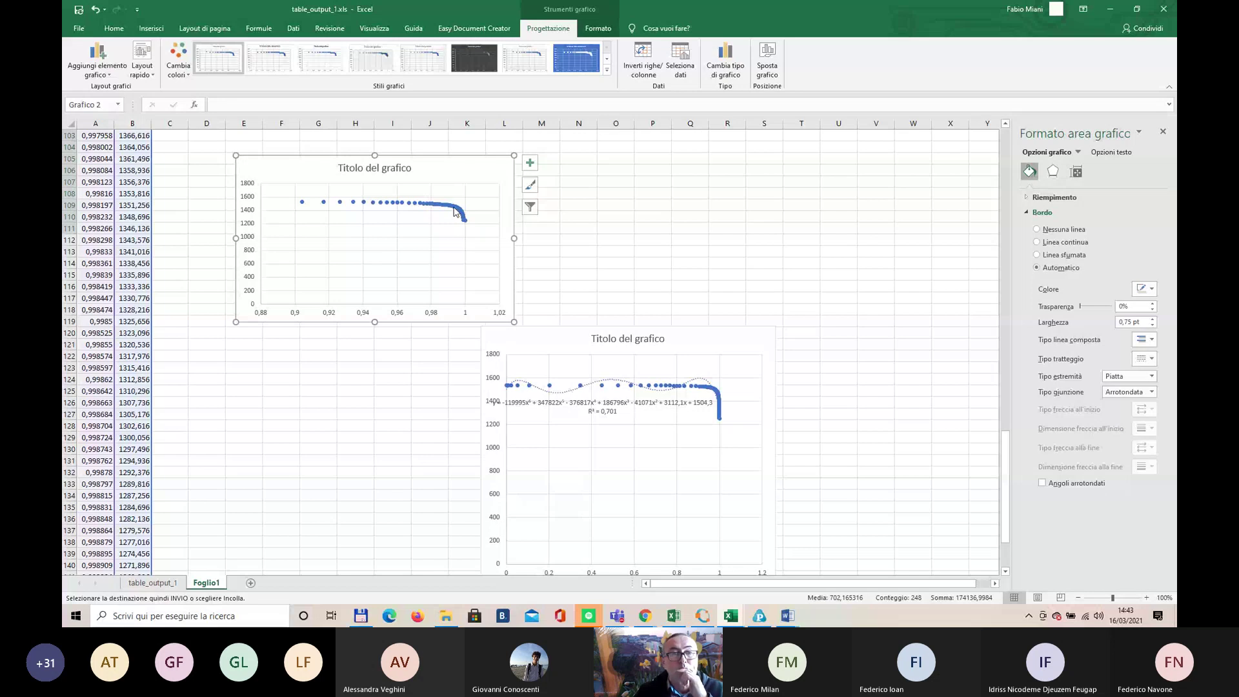
Step: Add a trendline to the A25:B148 chart's data series with its equation and R-squared value displayed
left_click(455, 211)
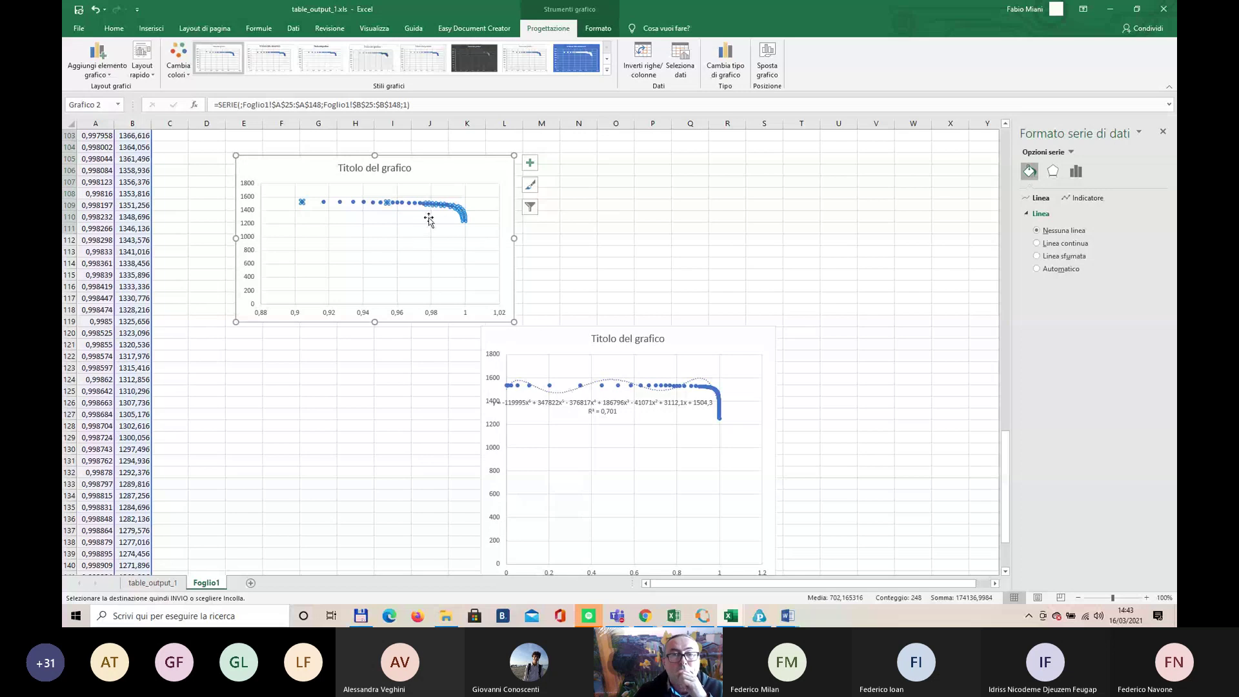
left_click(449, 207)
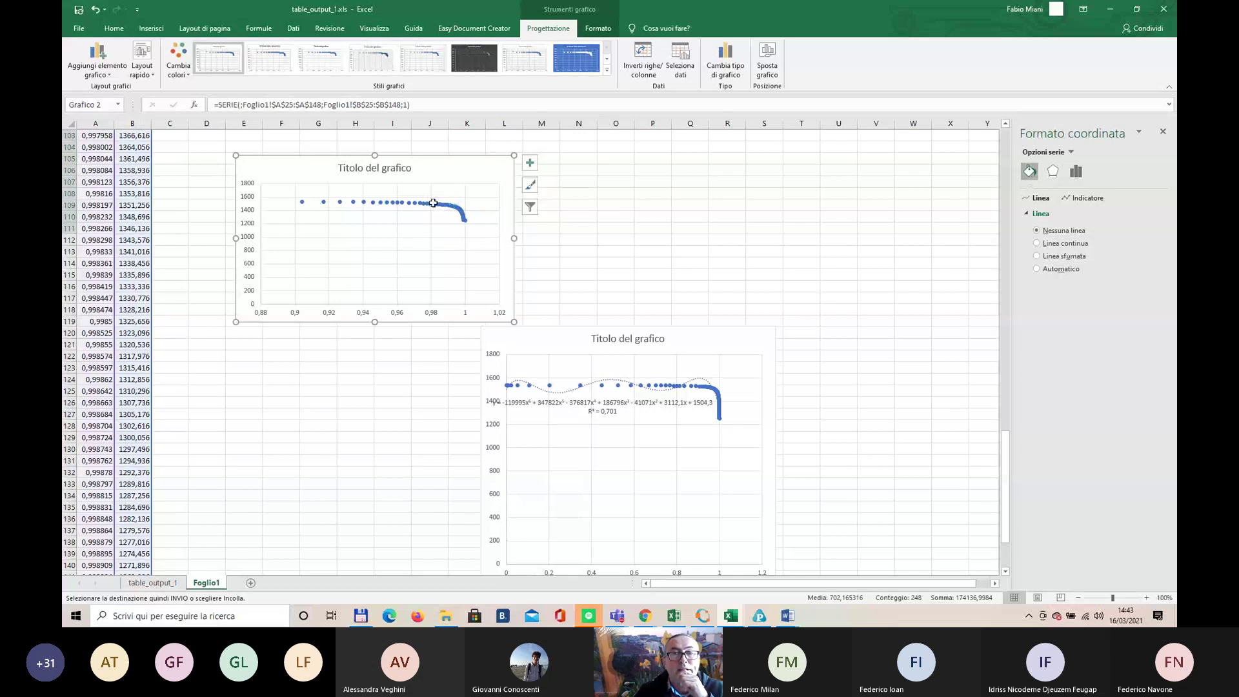
right_click(433, 202)
left_click(388, 204)
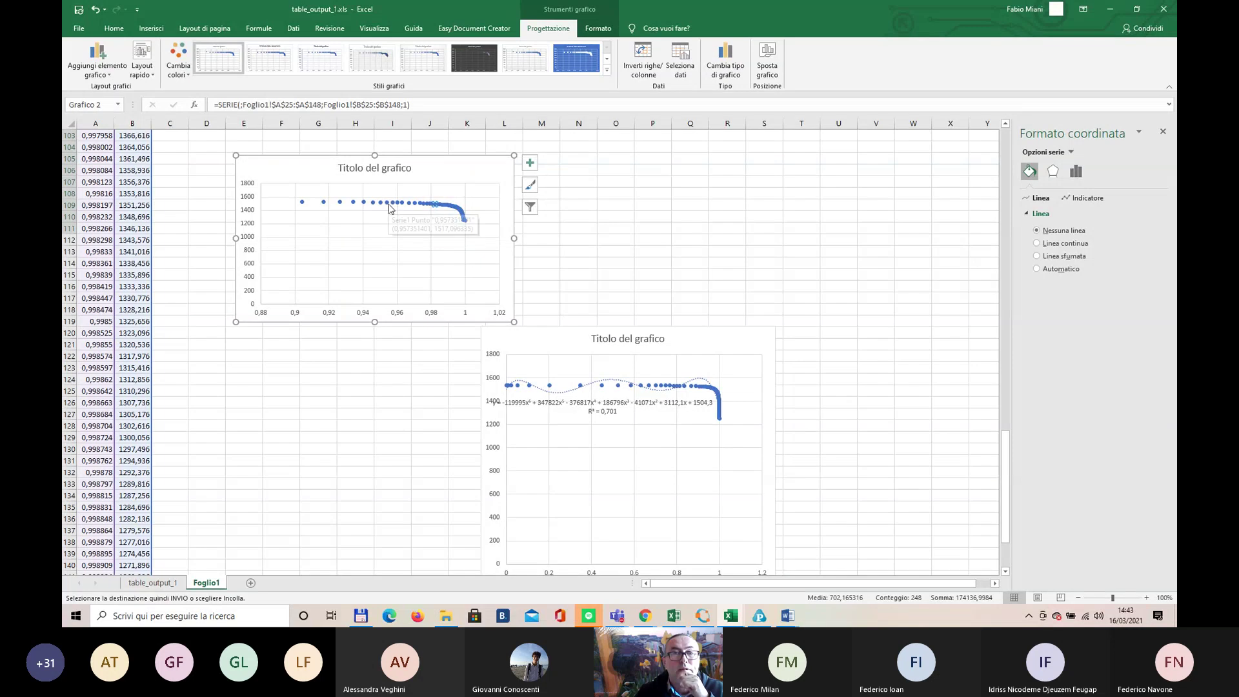
left_click(480, 213)
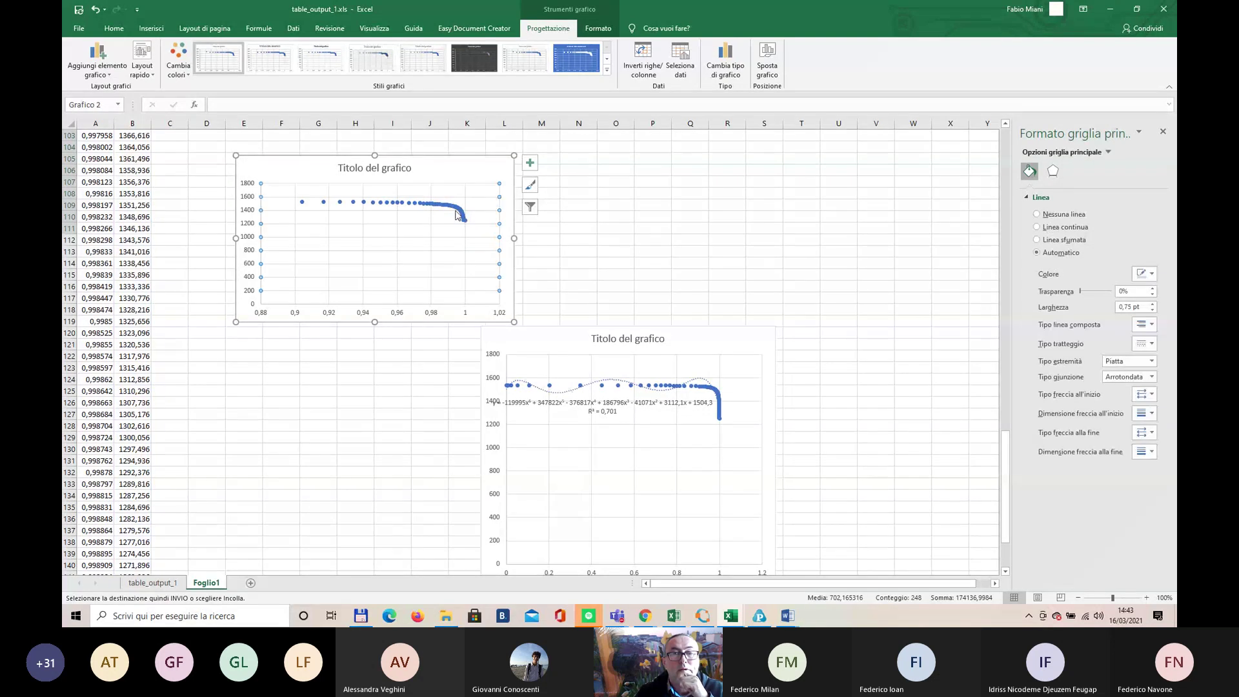
right_click(454, 210)
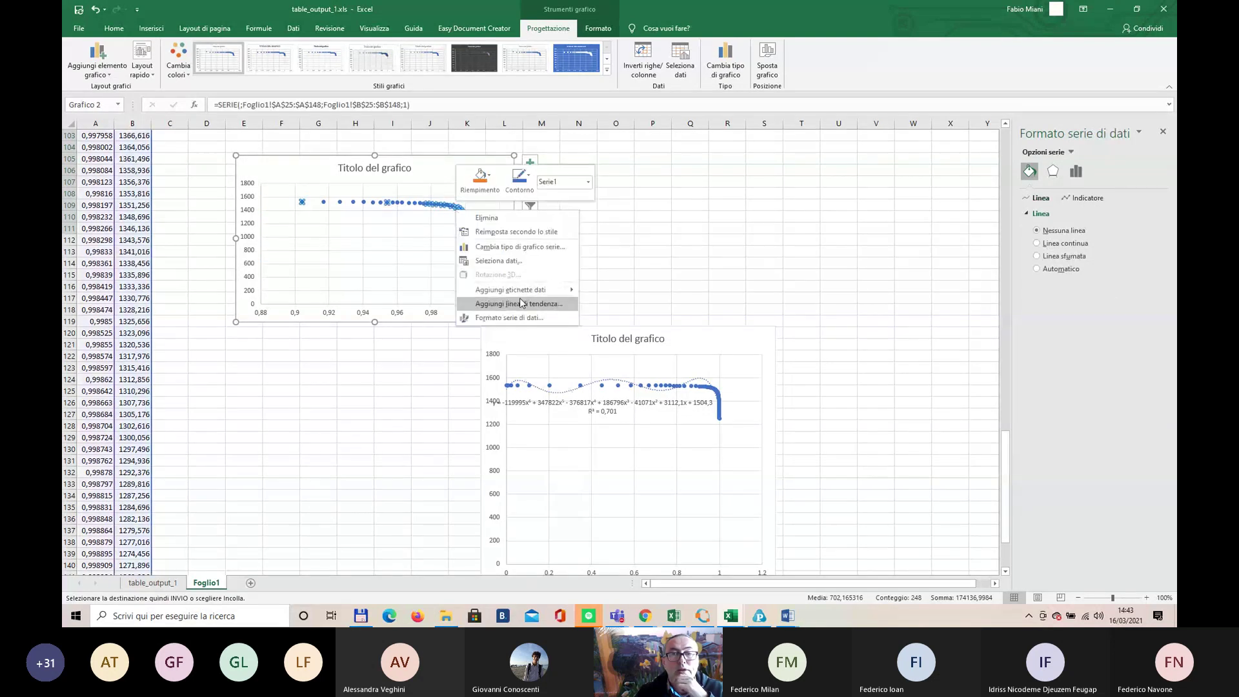
left_click(520, 297)
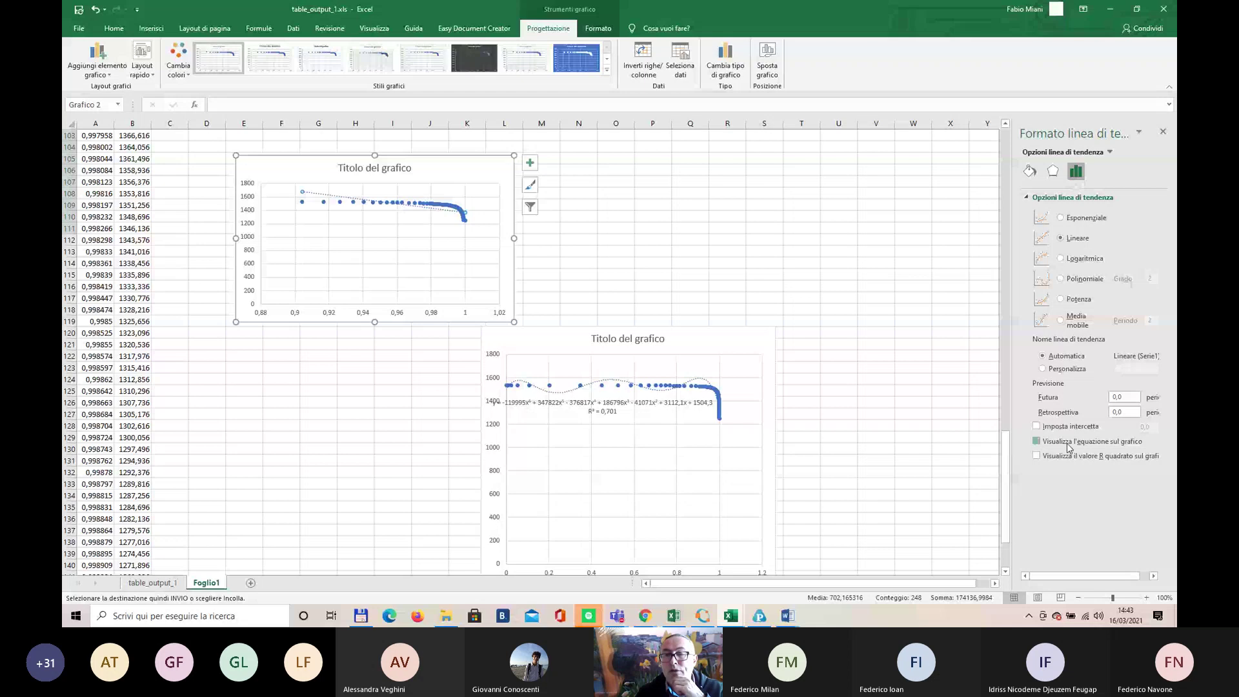
left_click(1069, 445)
left_click(1065, 455)
Step: Change the A25:B148 chart's trendline to a polynomial of degree 5
left_click(1083, 281)
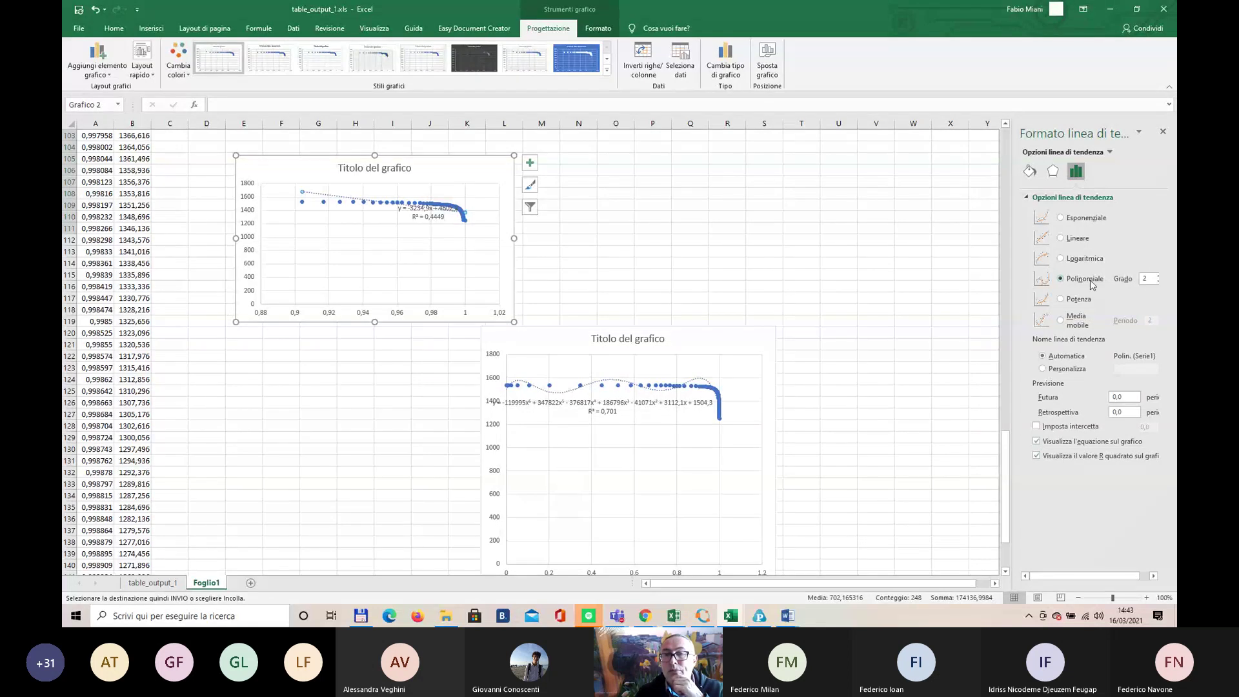
left_click(1158, 277)
left_click(1158, 277)
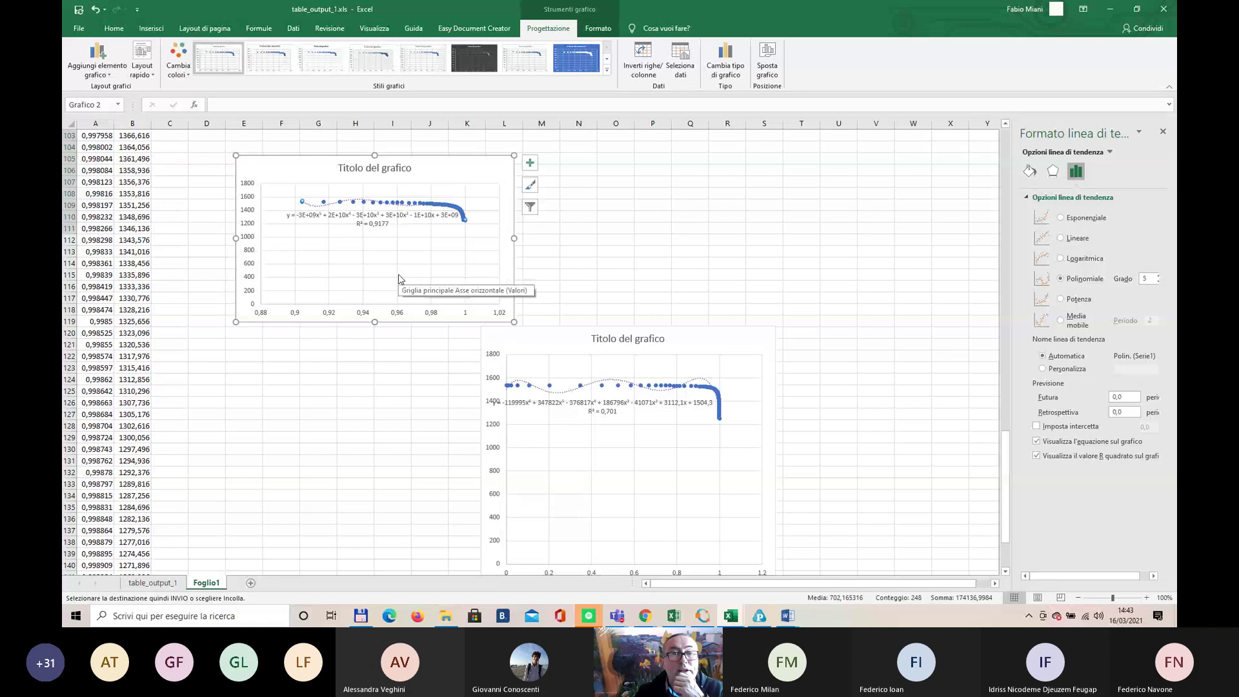
Step: Insert a markers-only scatter chart of the narrower data range A34:B66
scroll(204, 348, "up", 4)
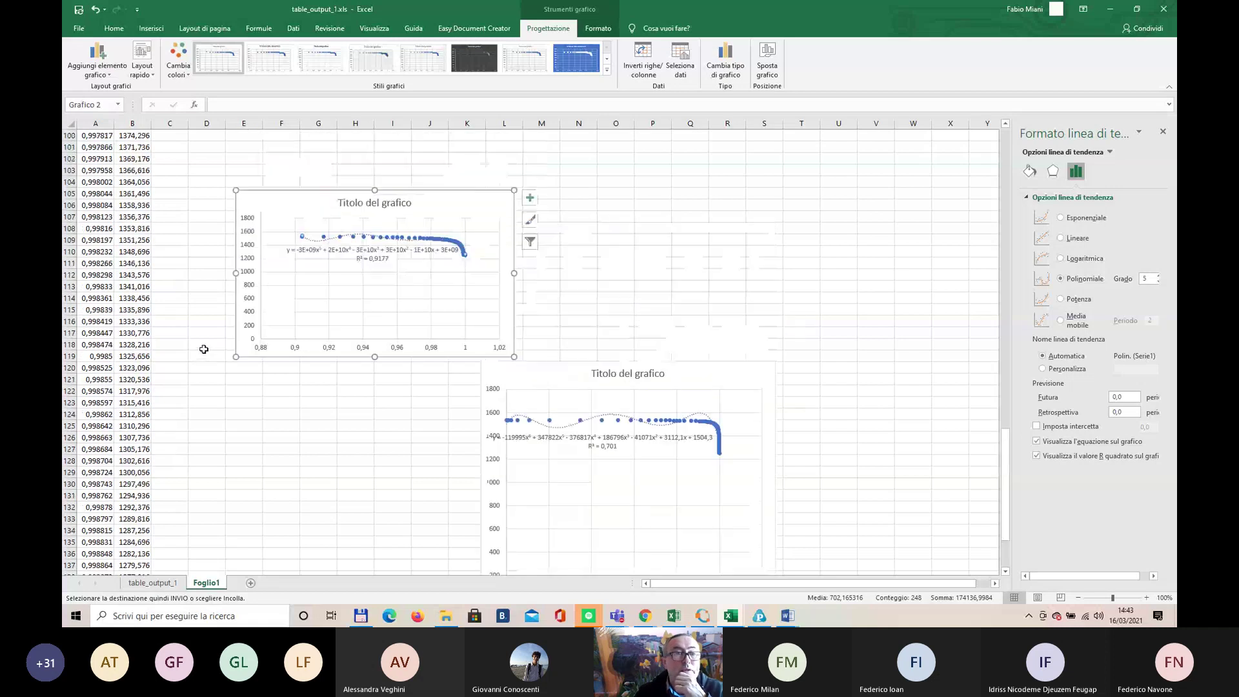
scroll(204, 347, "up", 20)
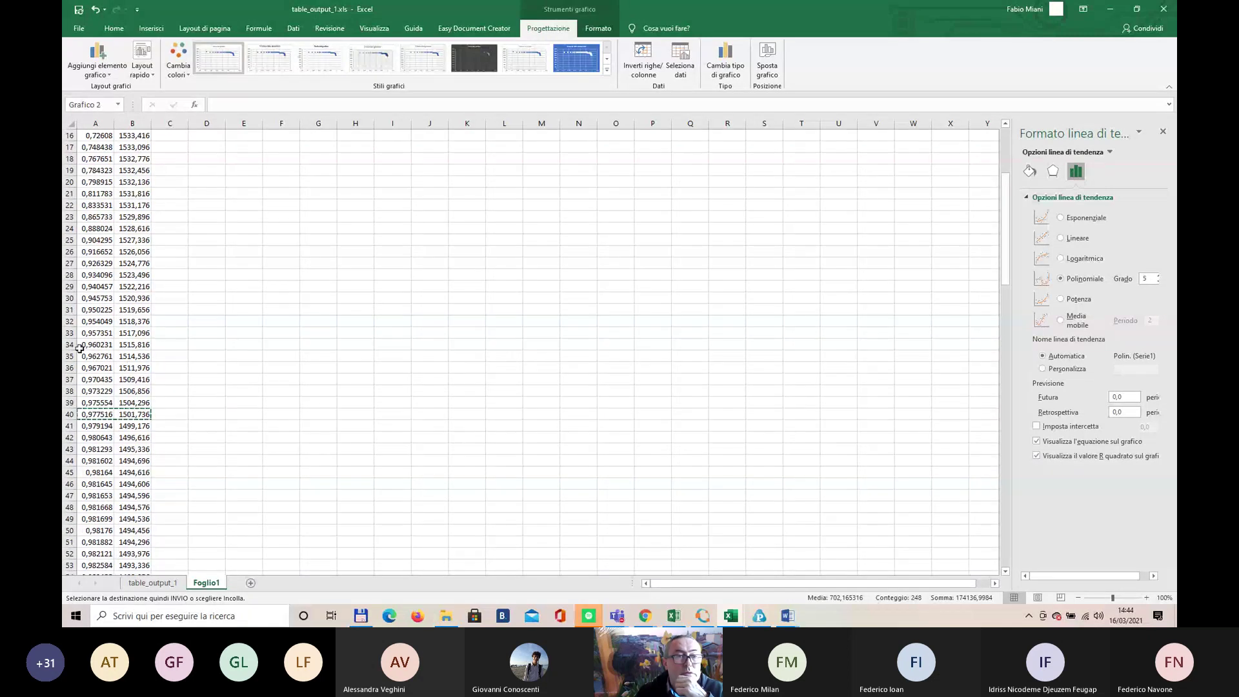
left_click_drag(85, 347, 130, 404)
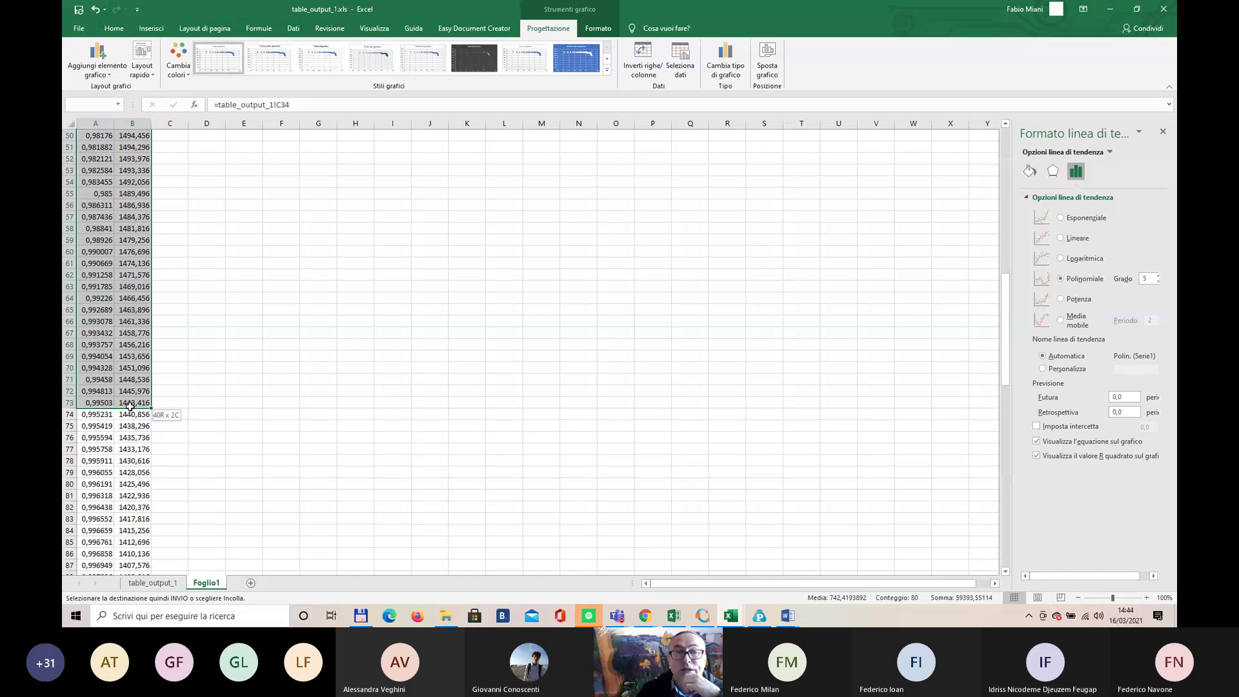
left_click_drag(130, 406, 127, 327)
left_click(148, 29)
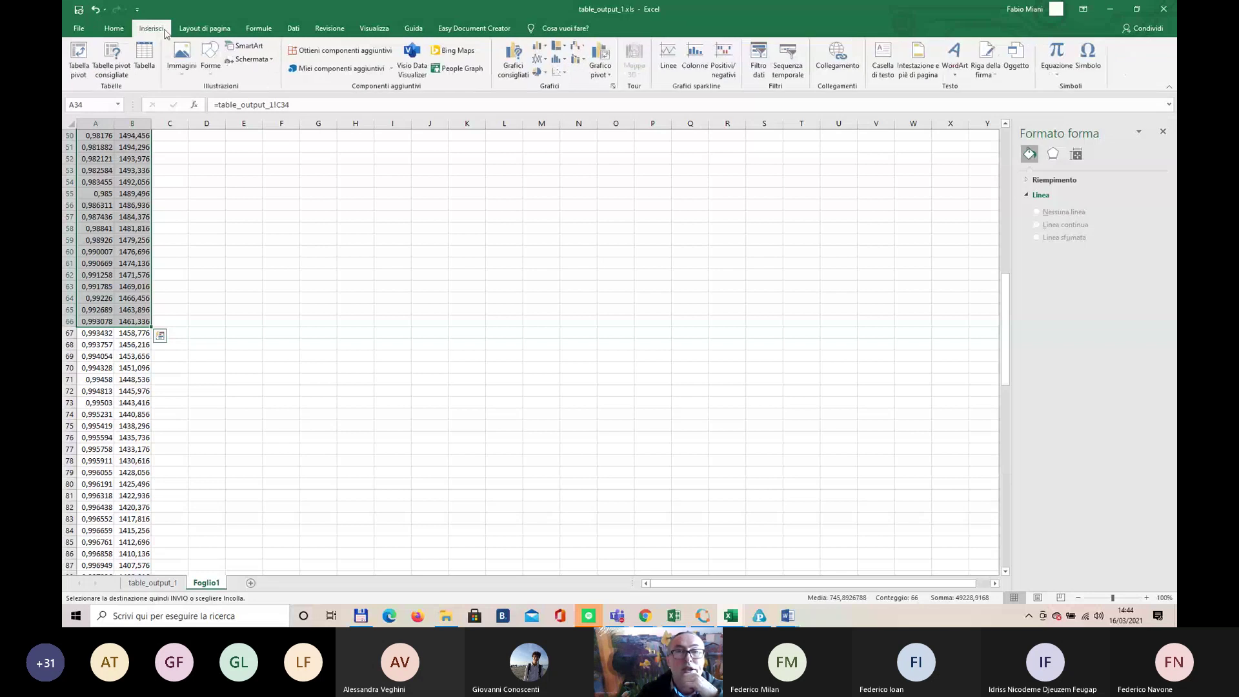
left_click(560, 75)
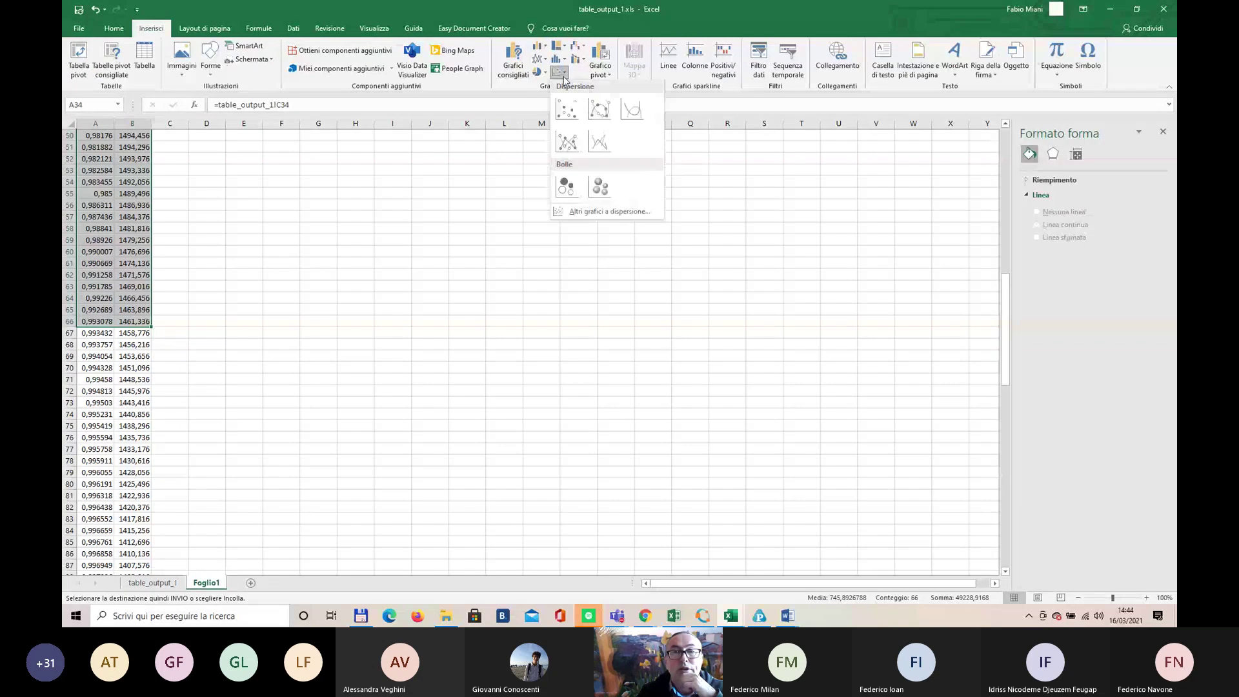
left_click(567, 110)
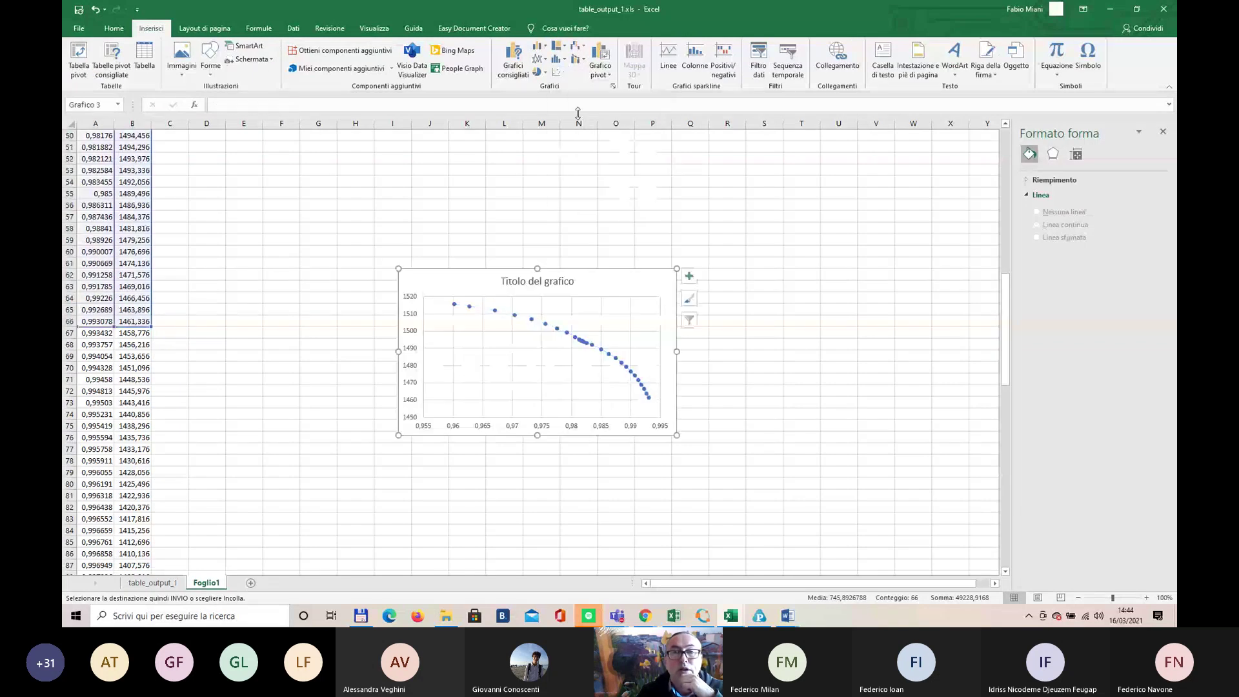
Step: Add a trendline to the data series of the A34:B66 chart
left_click(579, 340)
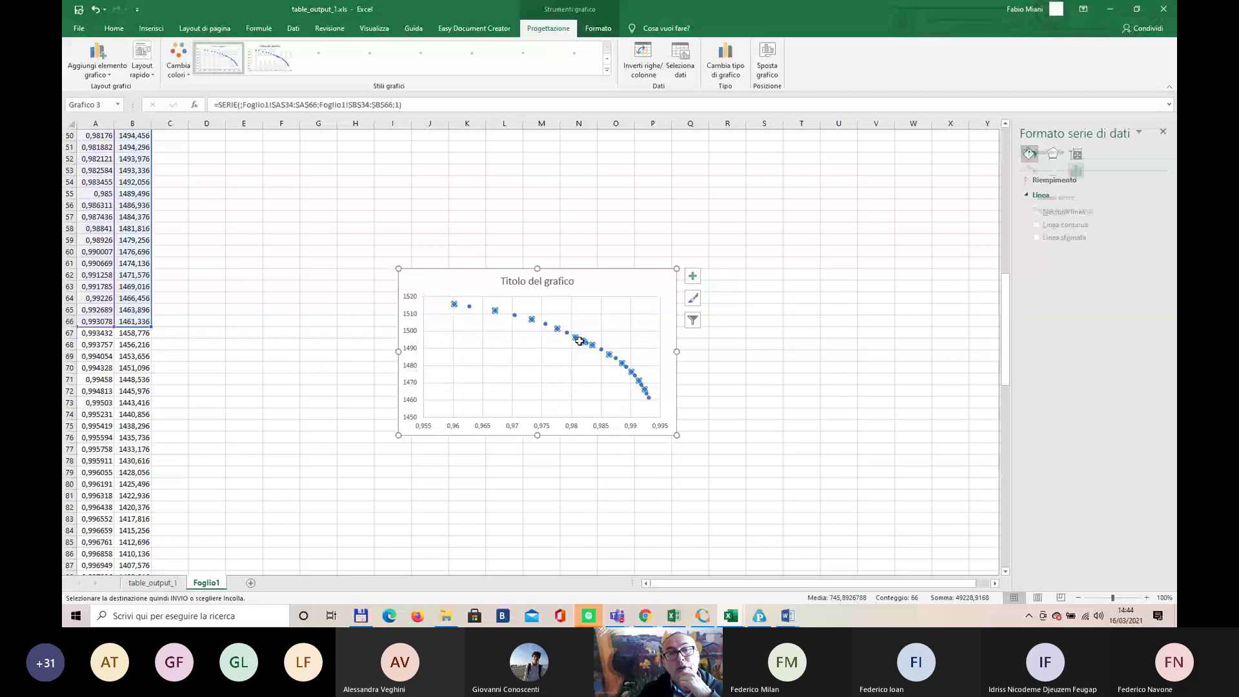
right_click(579, 341)
left_click(642, 435)
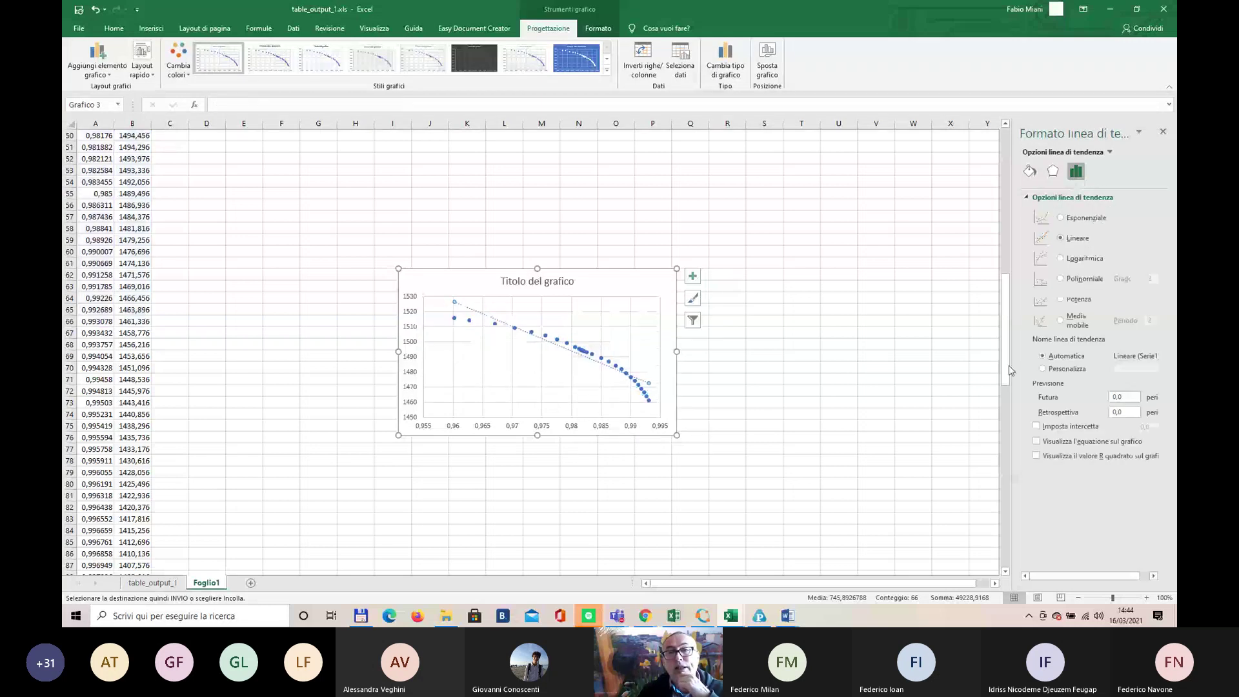
left_click(1109, 443)
left_click(1097, 457)
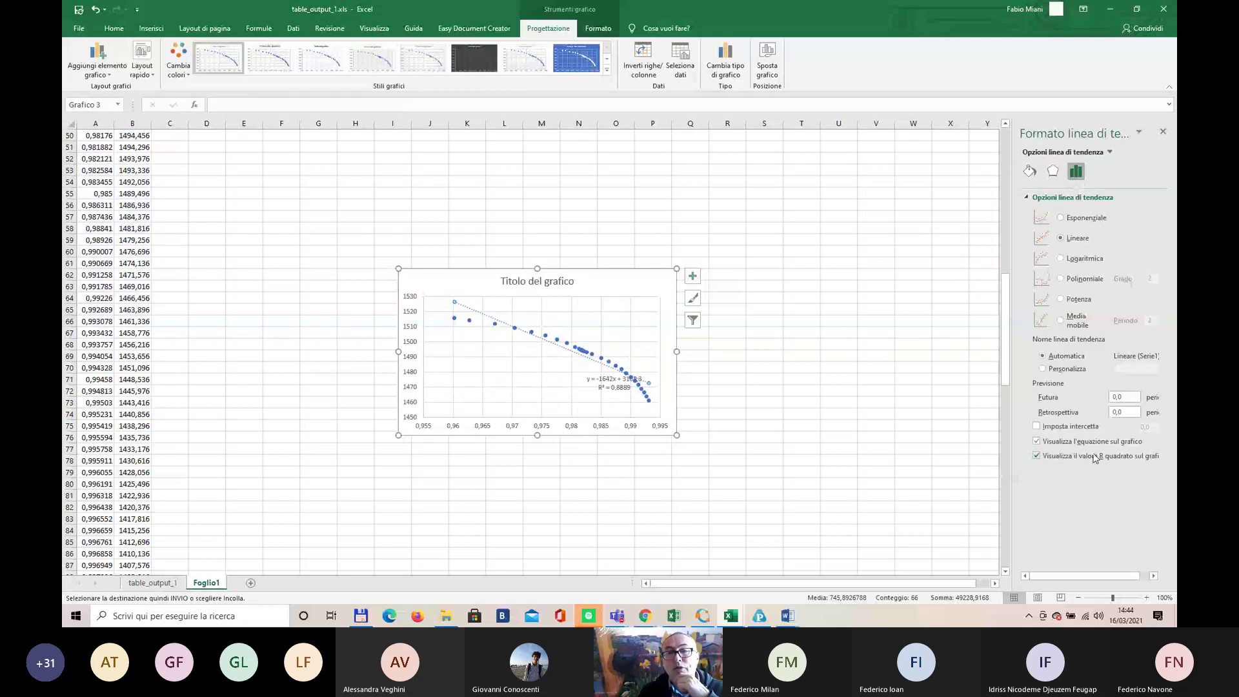
left_click(1046, 456)
left_click(1046, 442)
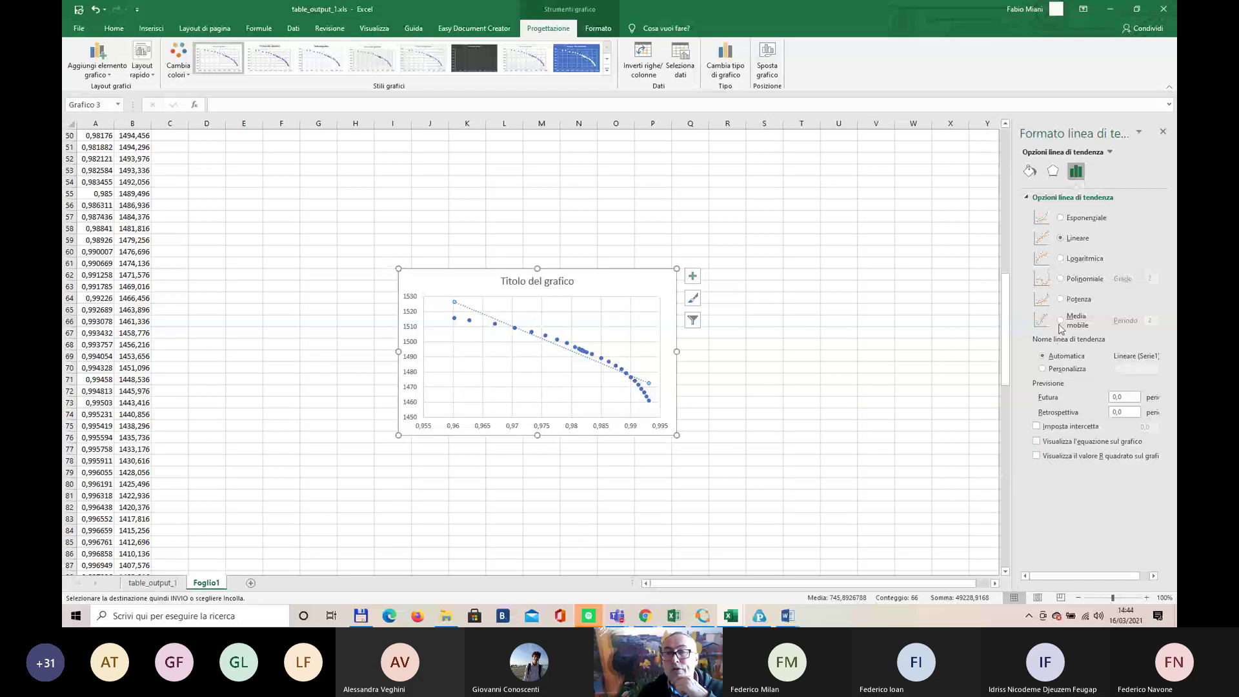
Step: Make the A34:B66 chart's trendline a polynomial of degree 3 and display its equation and R-squared value on the chart
left_click(1062, 279)
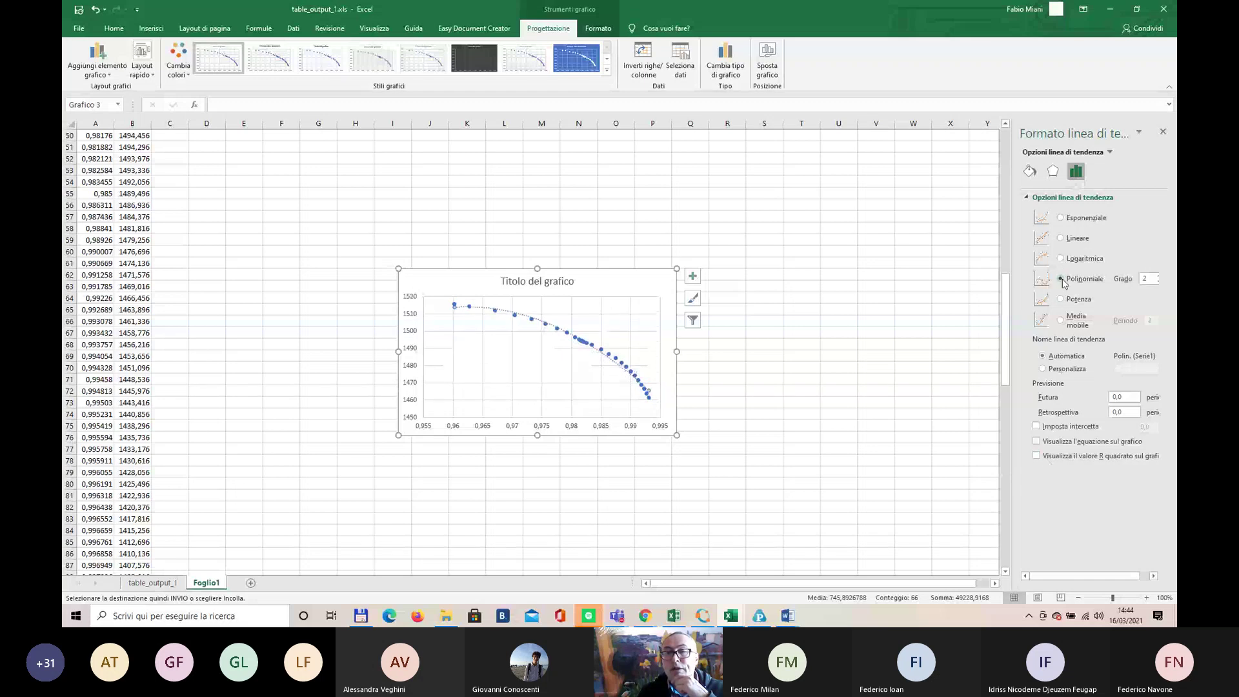
left_click(1095, 442)
left_click(1084, 457)
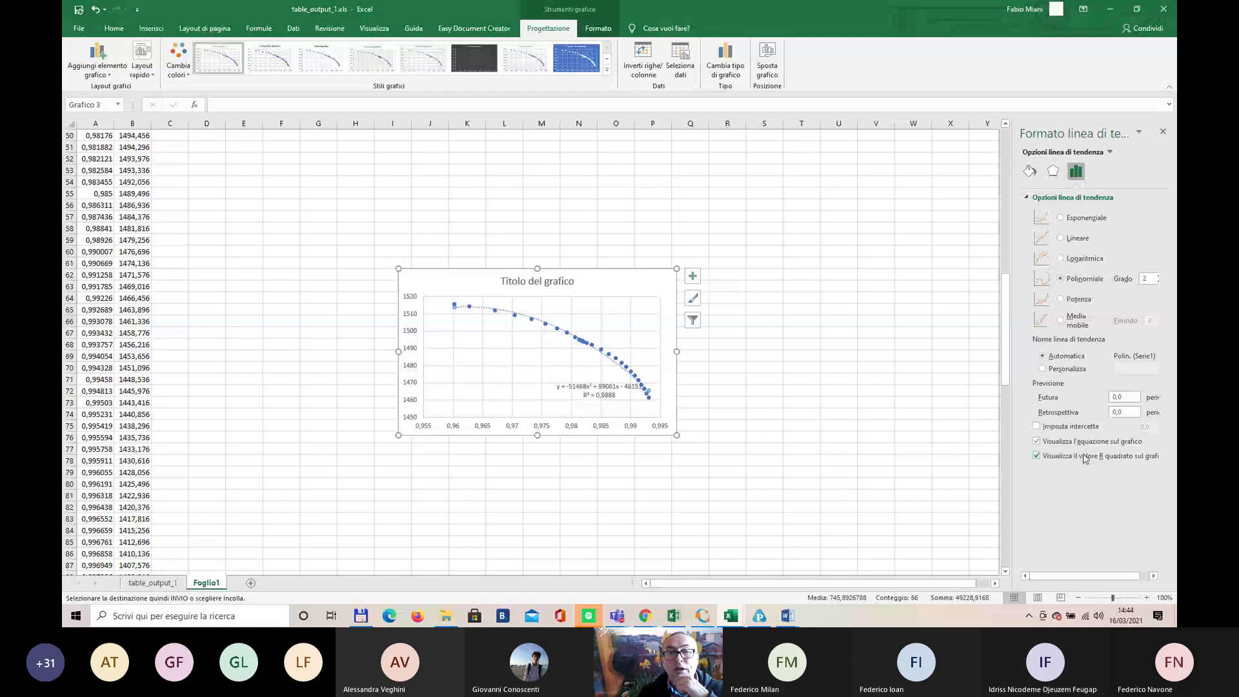
left_click(1159, 279)
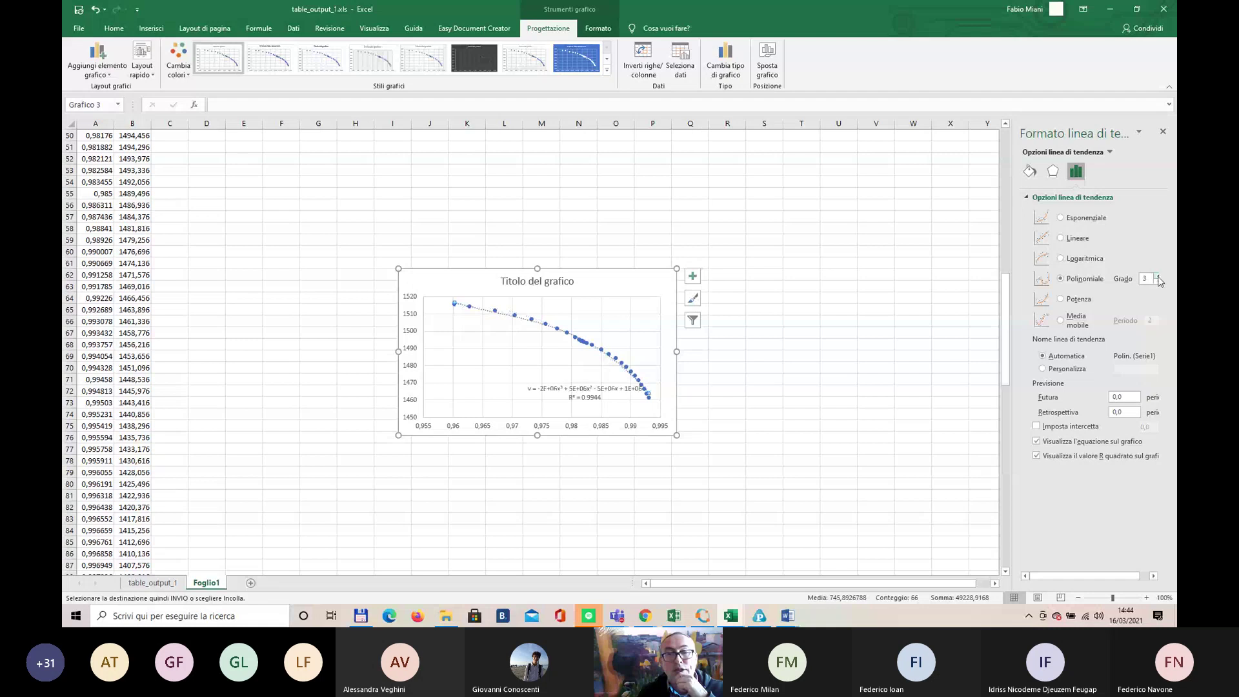
Step: Move the trendline equation label into the empty area below the curve and enlarge the chart
left_click(588, 392)
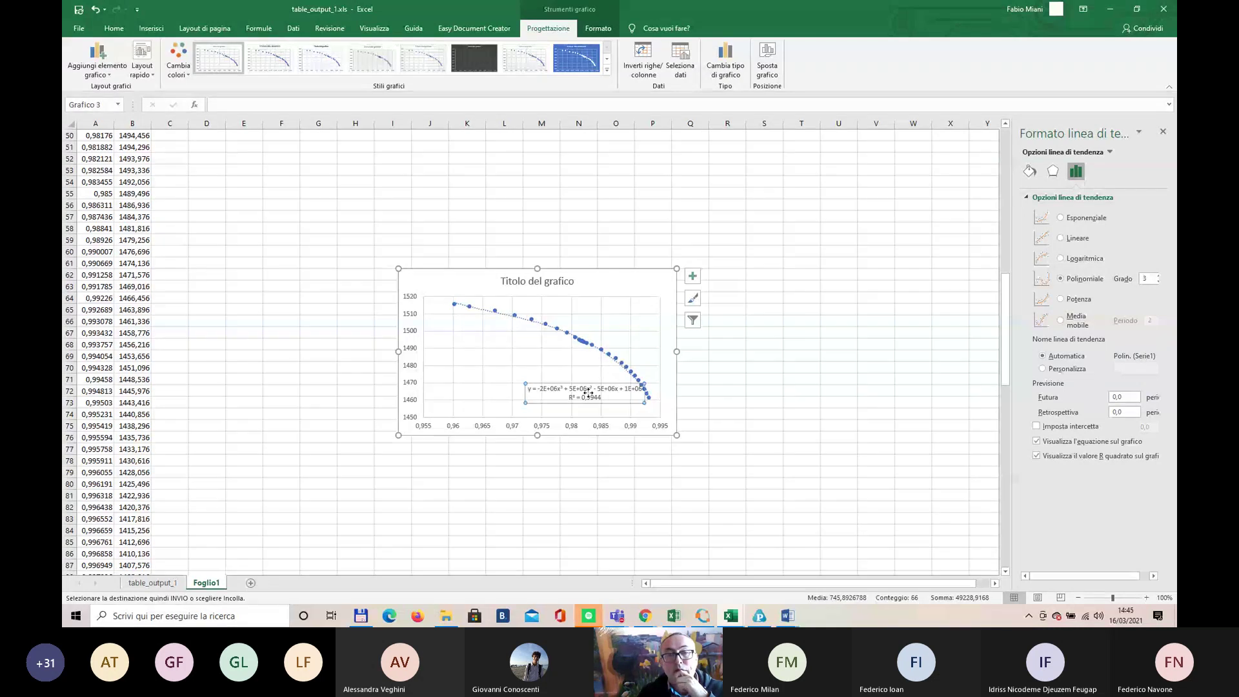
left_click_drag(588, 392, 505, 343)
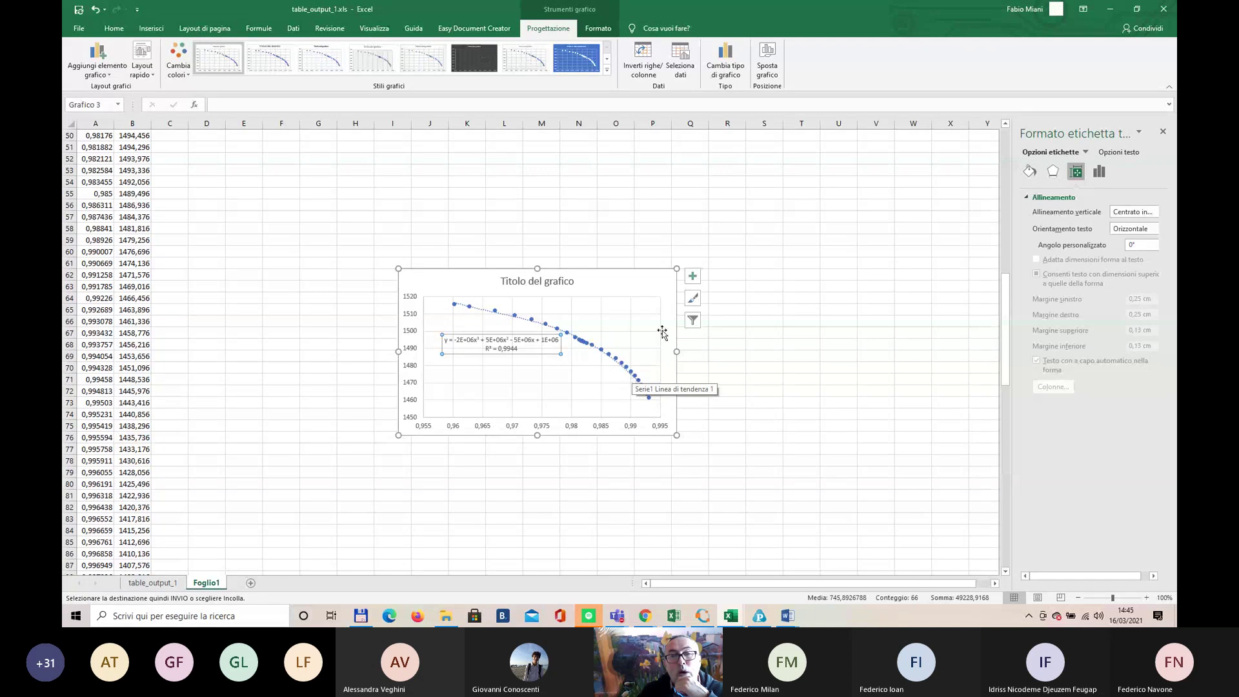
left_click_drag(676, 268, 725, 212)
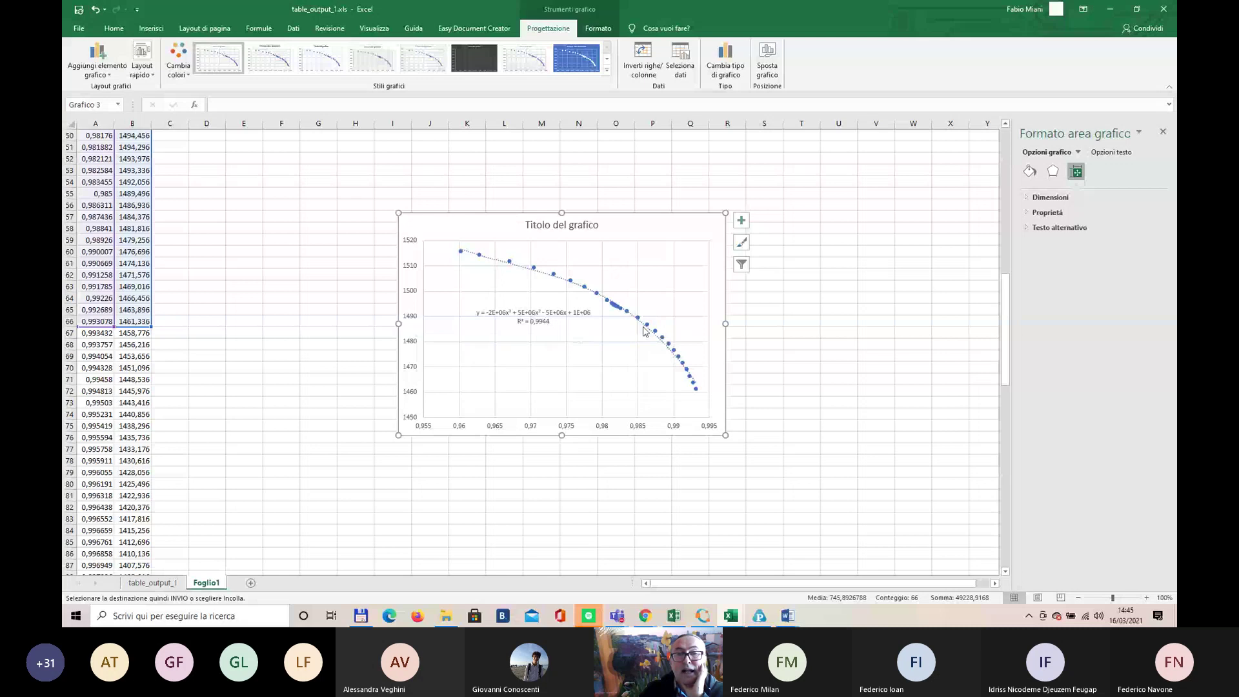
Step: Select the polynomial equation's text, without the y, in the trendline label of the A34:B66 chart for copying
left_click_drag(1005, 329, 997, 364)
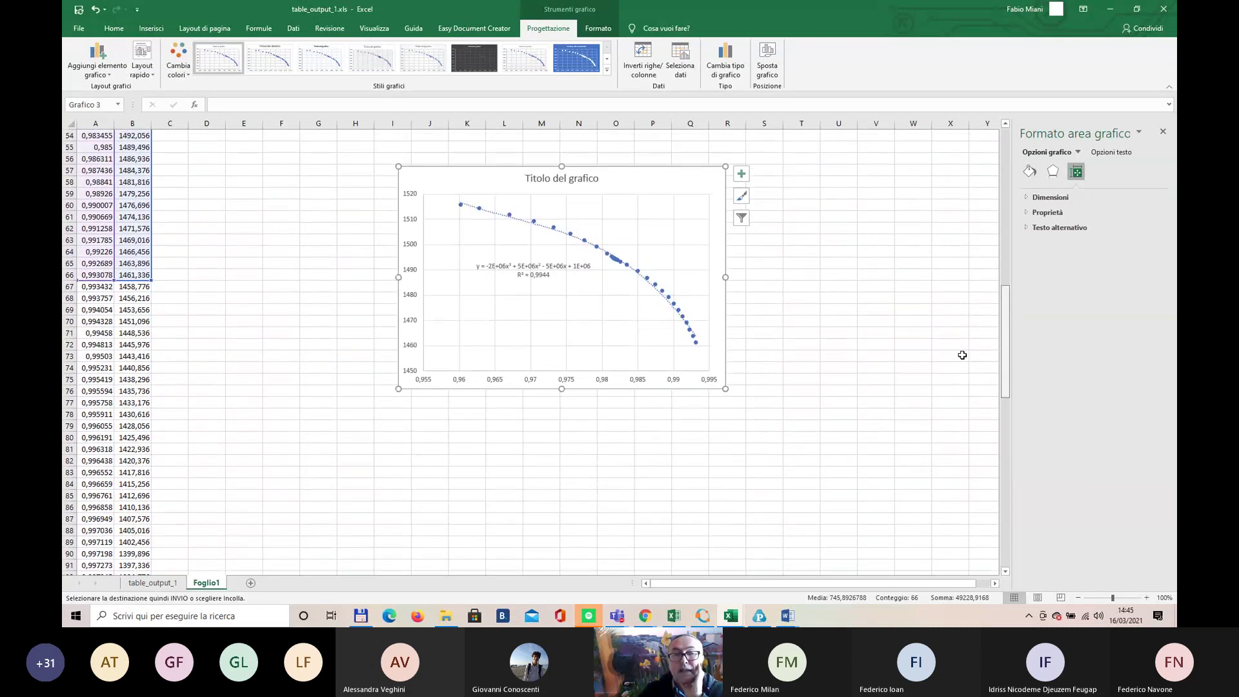
left_click(496, 266)
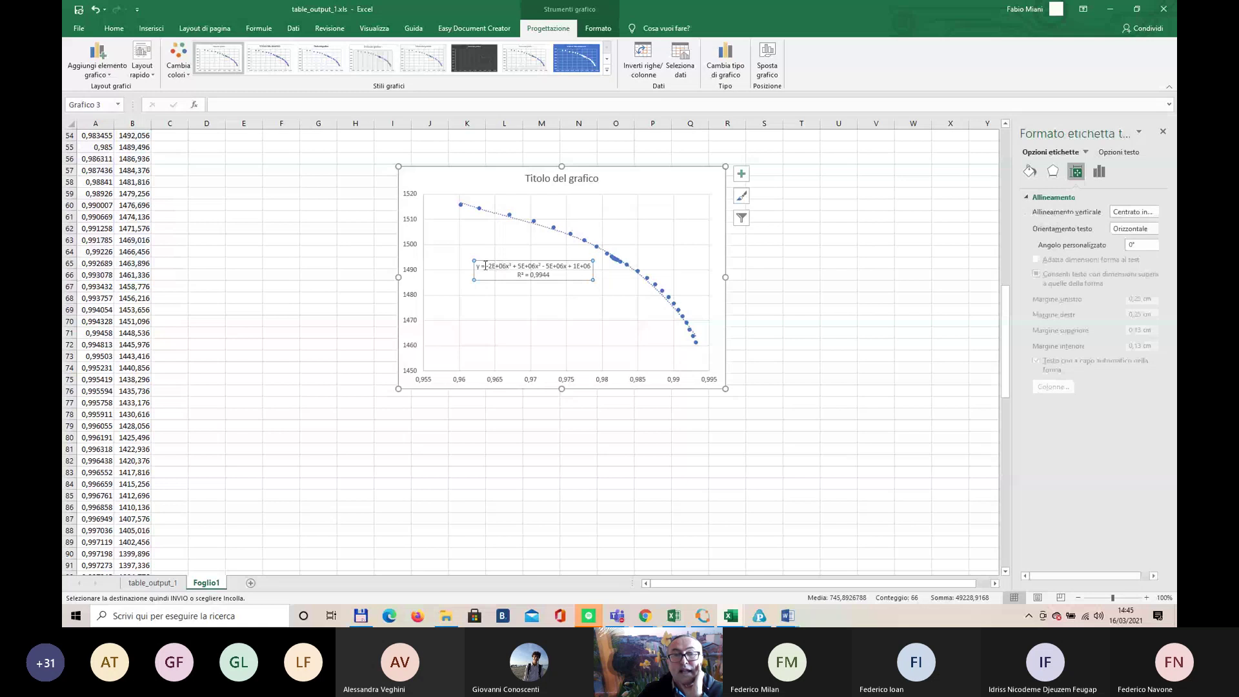
left_click_drag(485, 265, 619, 260)
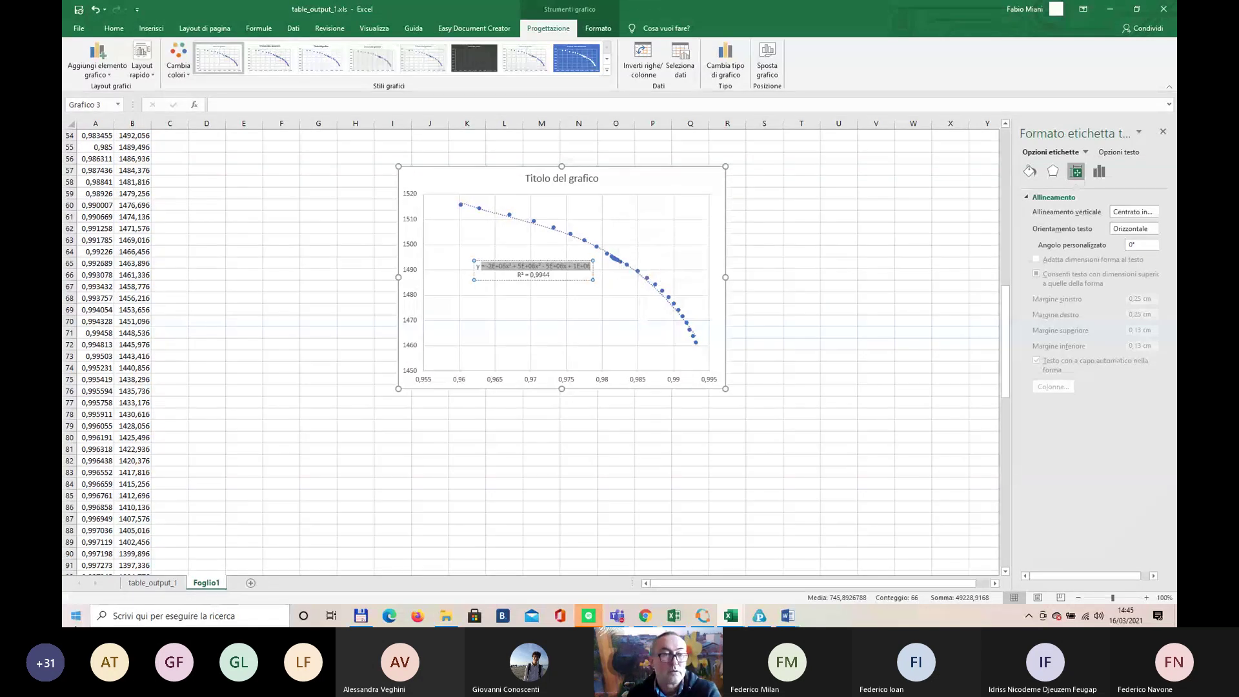
Step: Search the computer for the Maple program
left_click(77, 617)
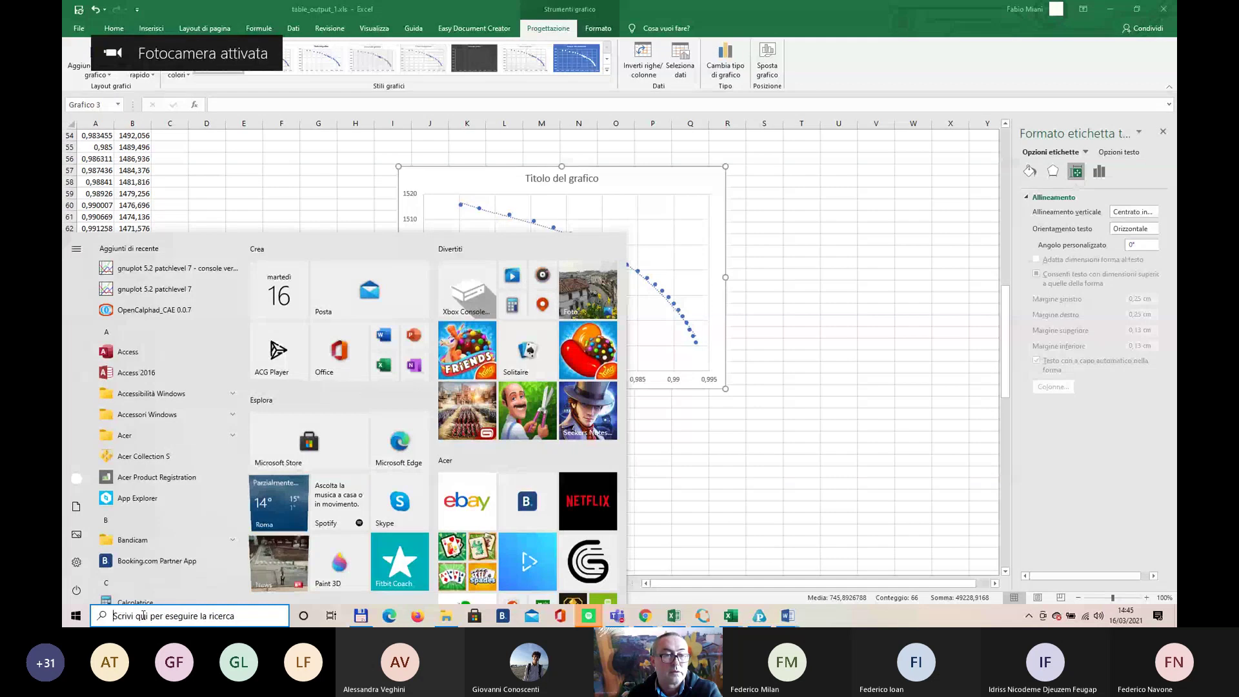
left_click(143, 615)
type("Maple")
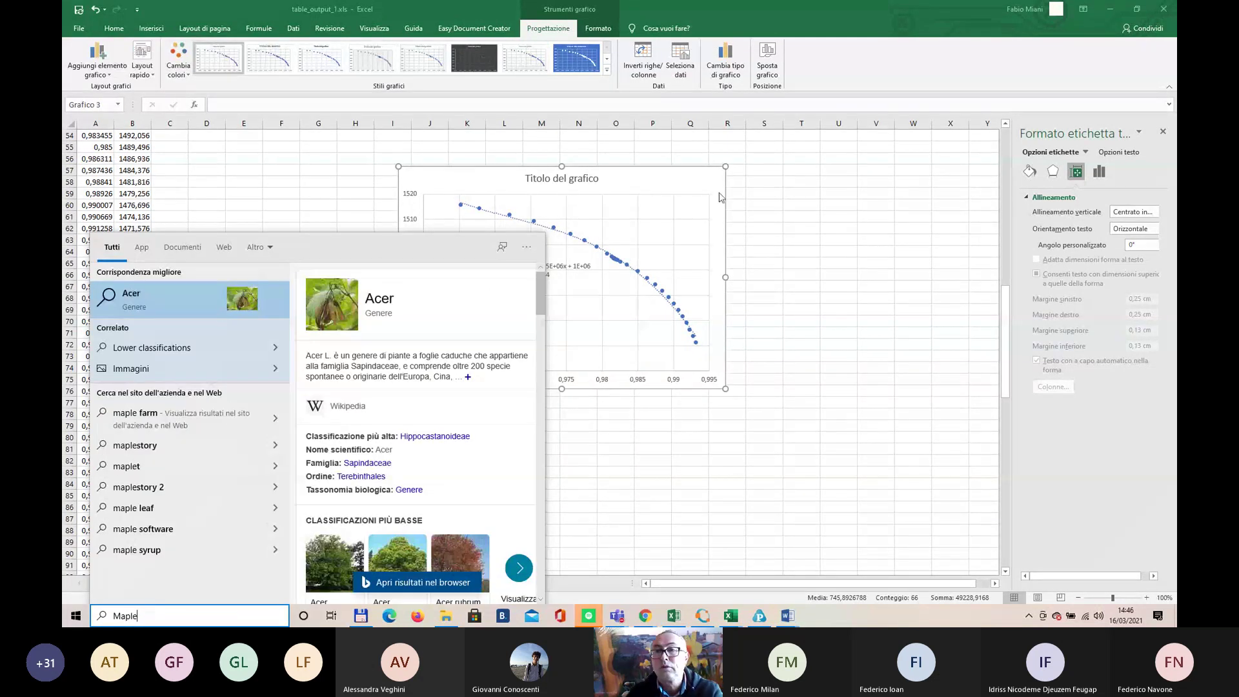
Step: Minimise the open windows to check the desktop for the program, and return to the table_output_1.xls workbook
left_click(1165, 12)
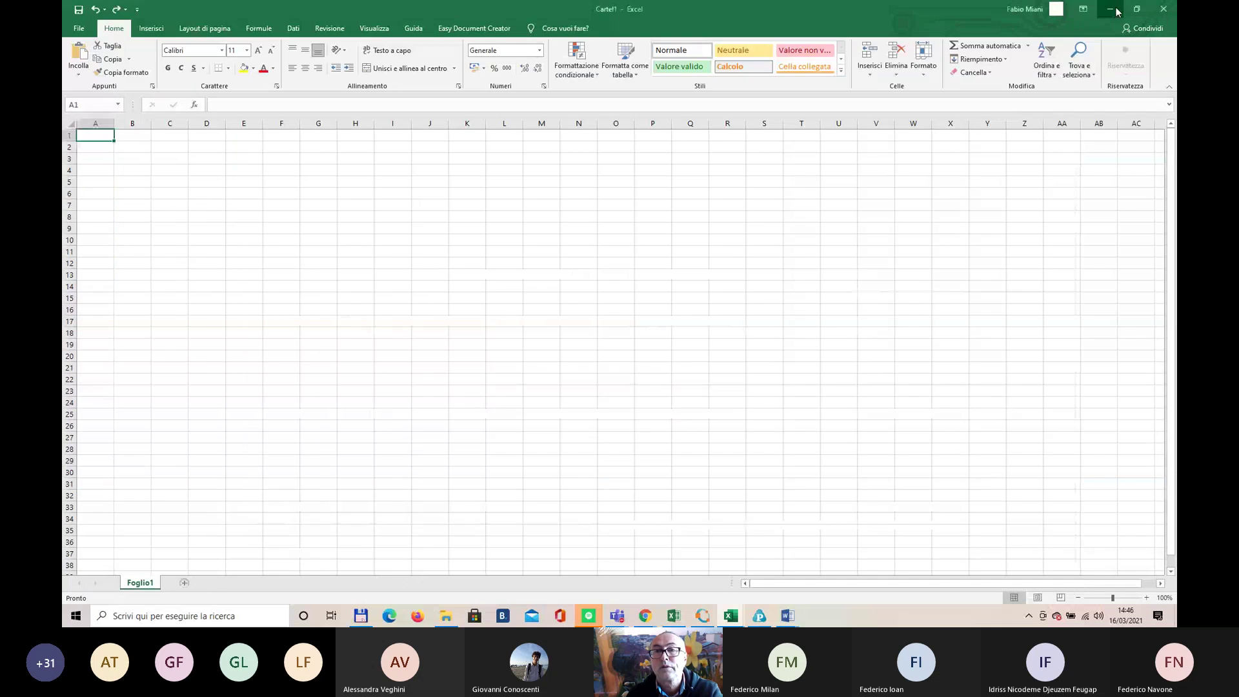
left_click(1118, 12)
left_click(1118, 11)
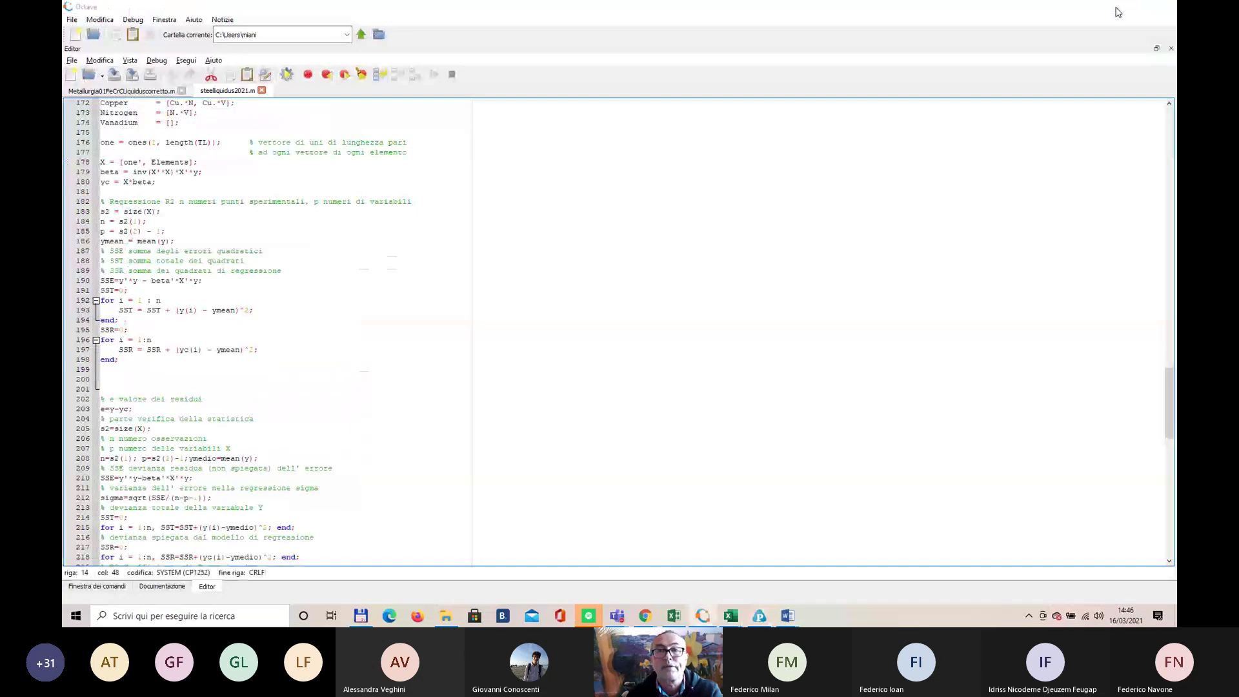
left_click(1118, 11)
left_click(885, 71)
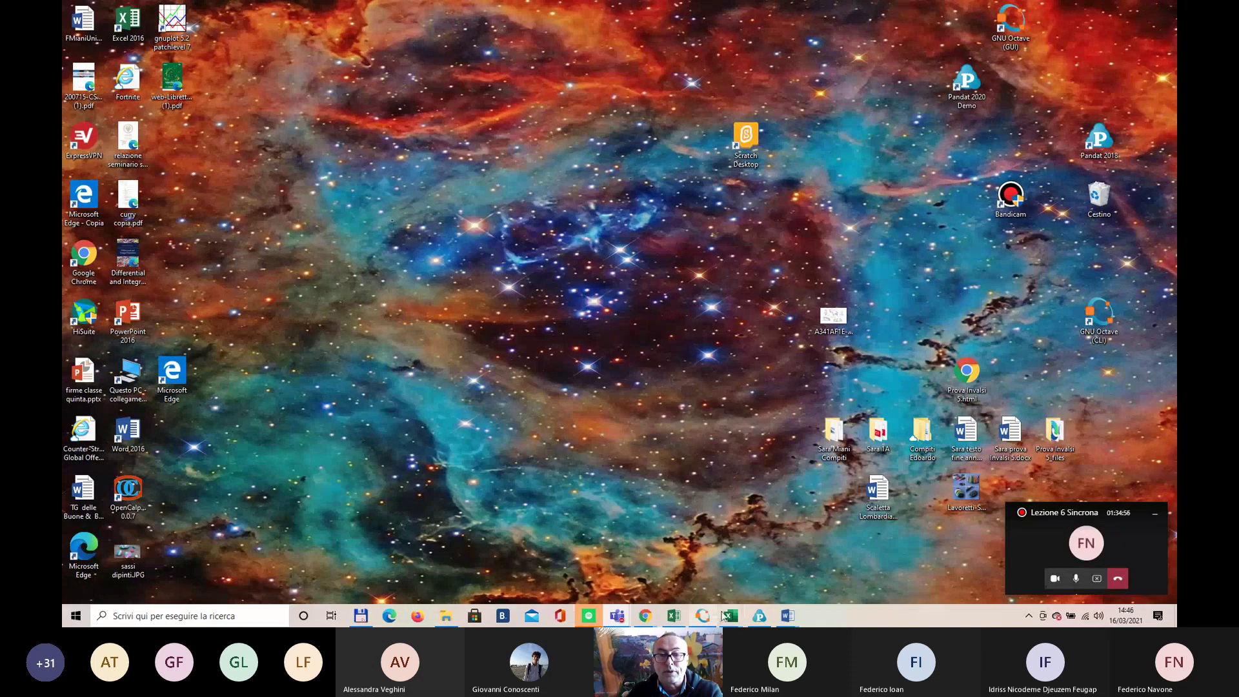
mouse_move(734, 616)
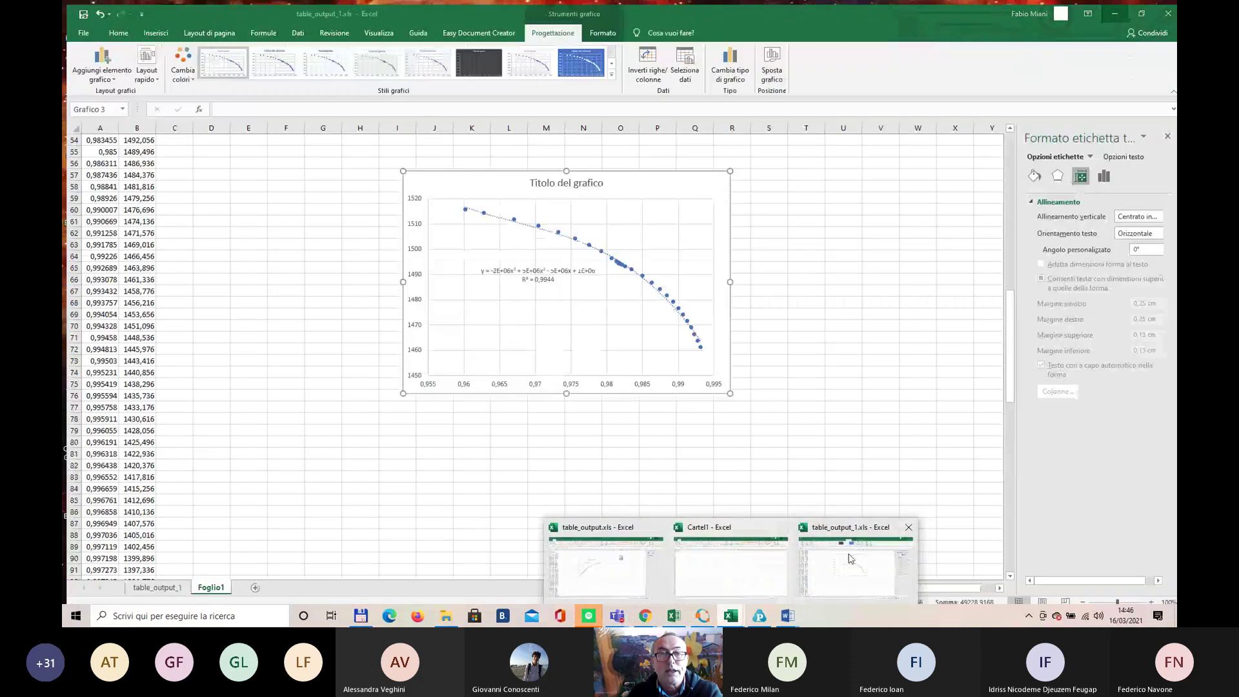
left_click(845, 559)
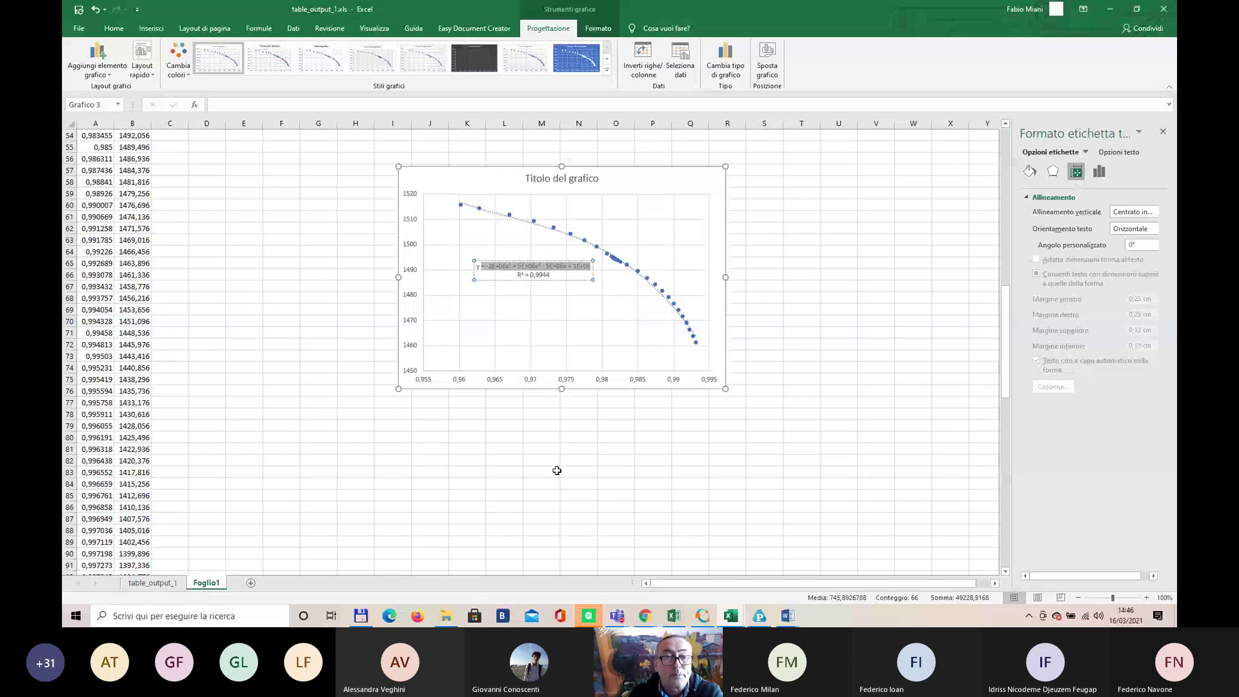
Step: Enter the copied trendline equation in cell H81 as the text formula ="= -2E+06x3 + 5E+06x2 - 5E+06x + 1E+06"
left_click(351, 452)
left_click(349, 449)
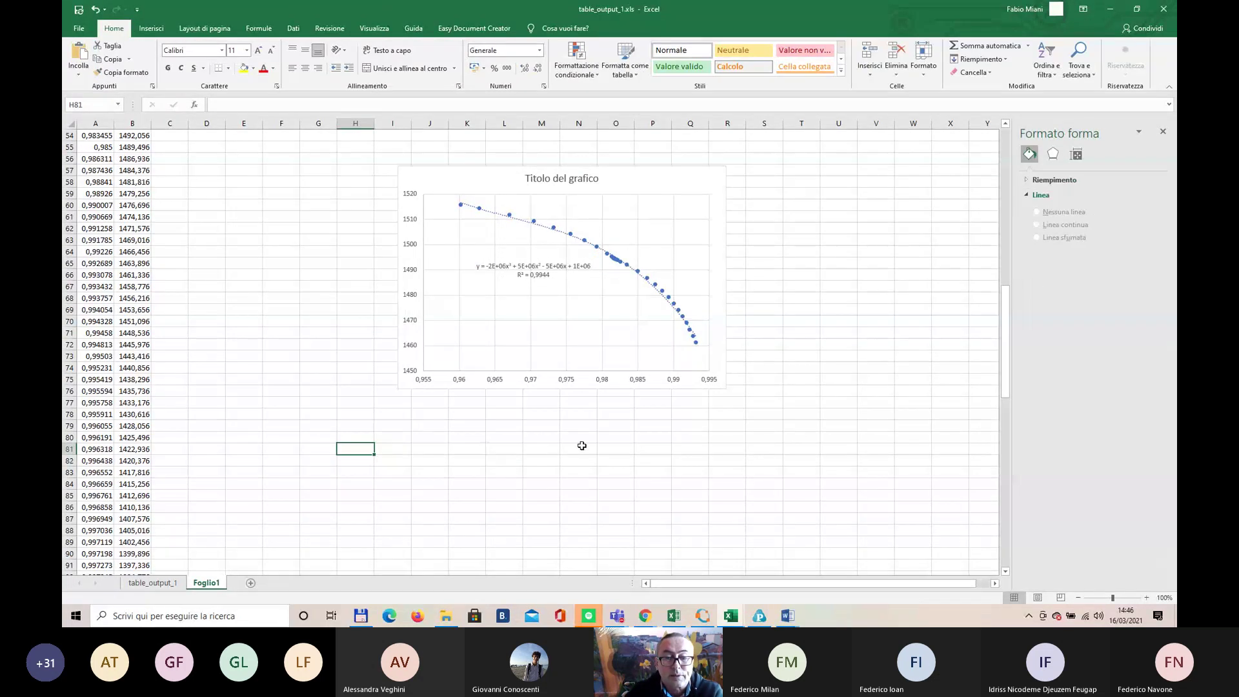
type("=")
left_click(582, 446)
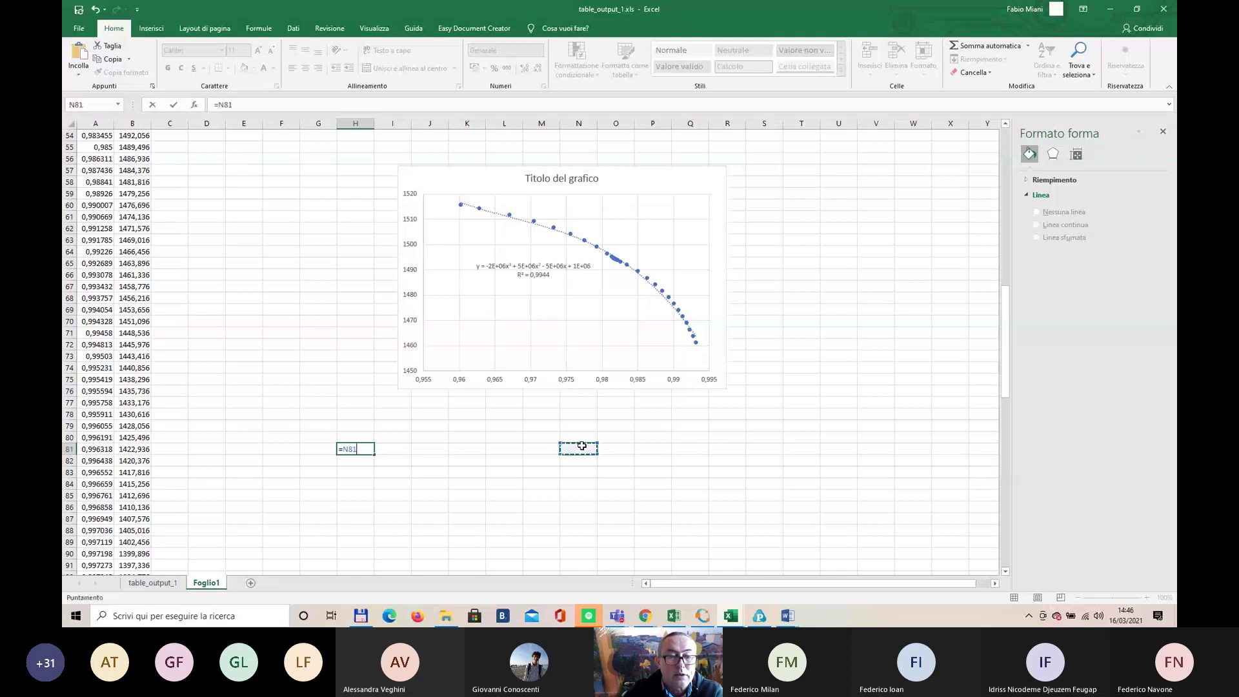
type("\"")
key("BackSpace")
key("BackSpace")
key("BackSpace")
key("BackSpace")
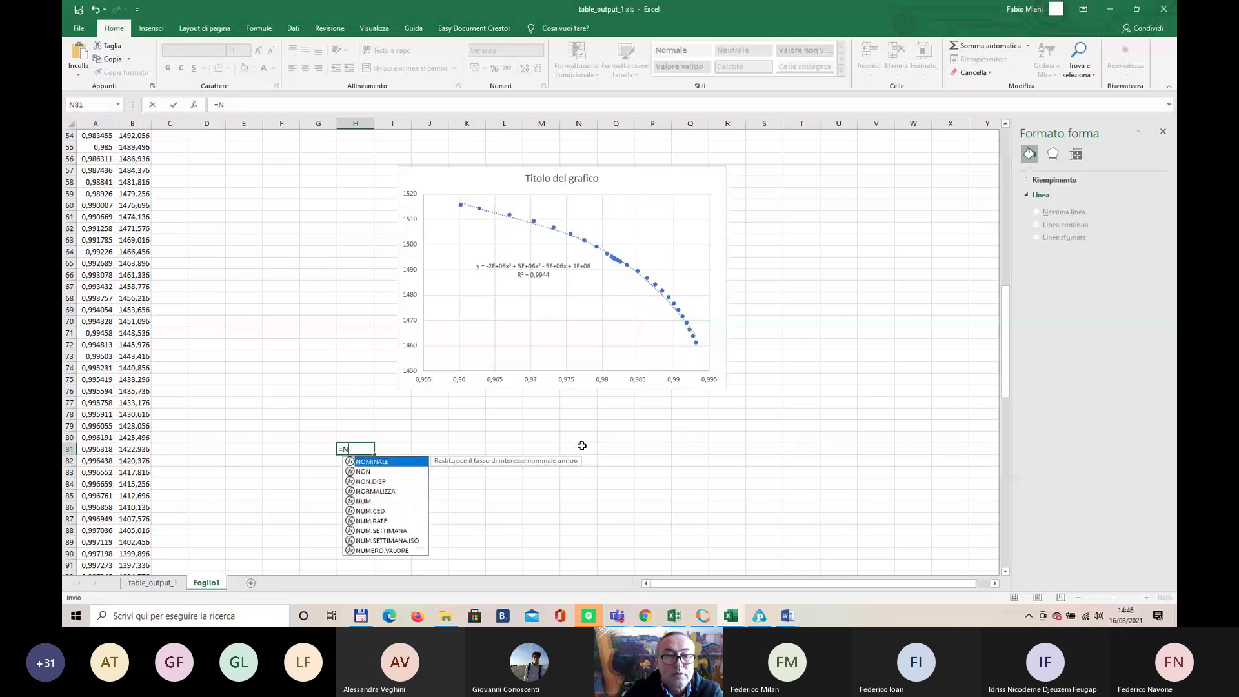
type("\"")
type("= -2E+06x3 + 5E+06x2 - 5E+06x + 1E+06")
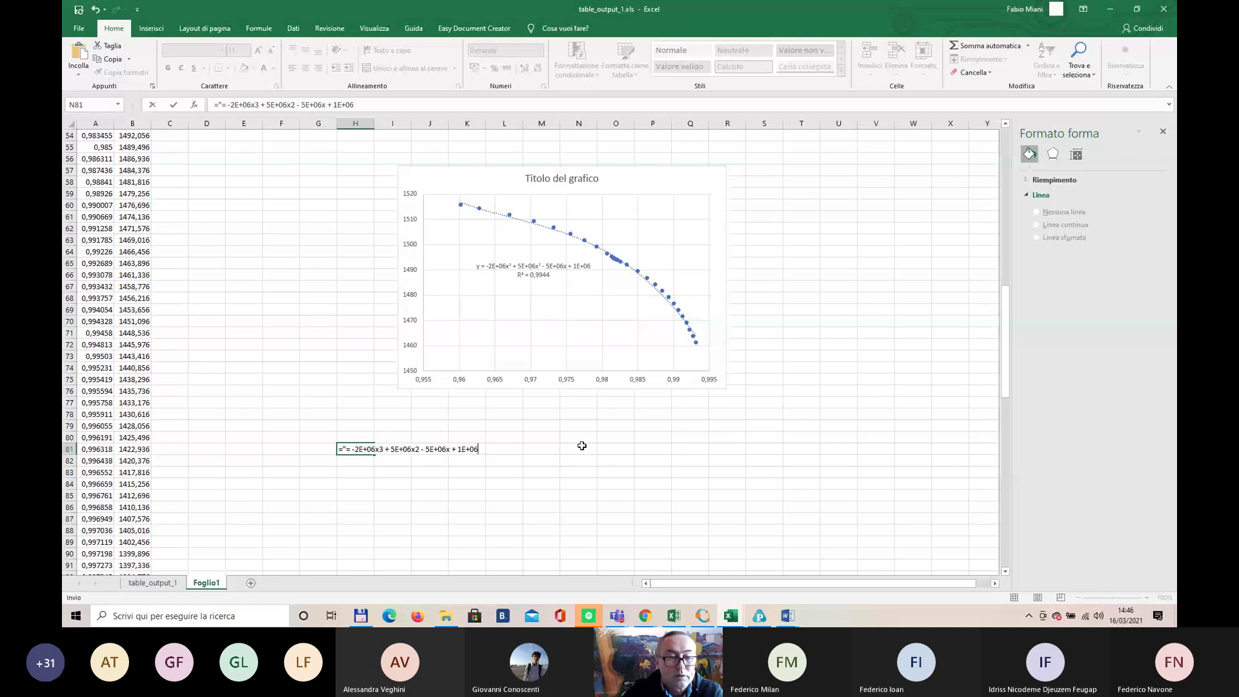
type("\"")
key("Return")
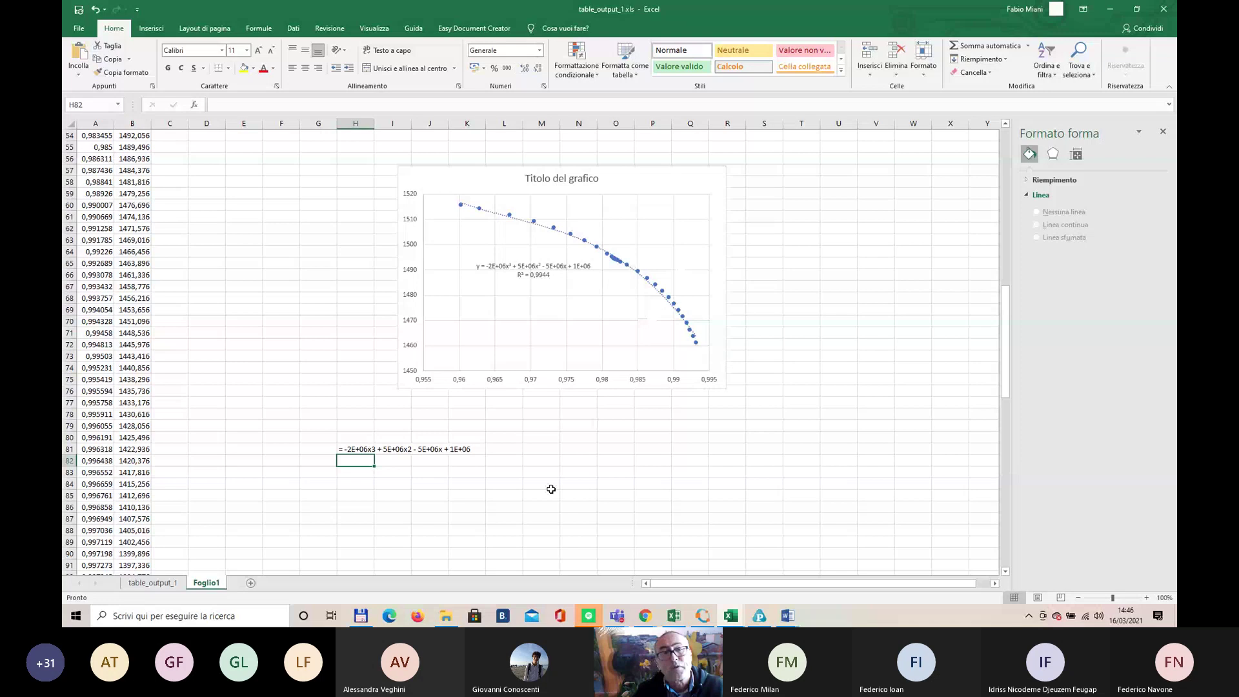
Step: Write the first term of the equation's derivative in cell H84 as text with an opening quotation mark: "-6e+06x^2
left_click(370, 483)
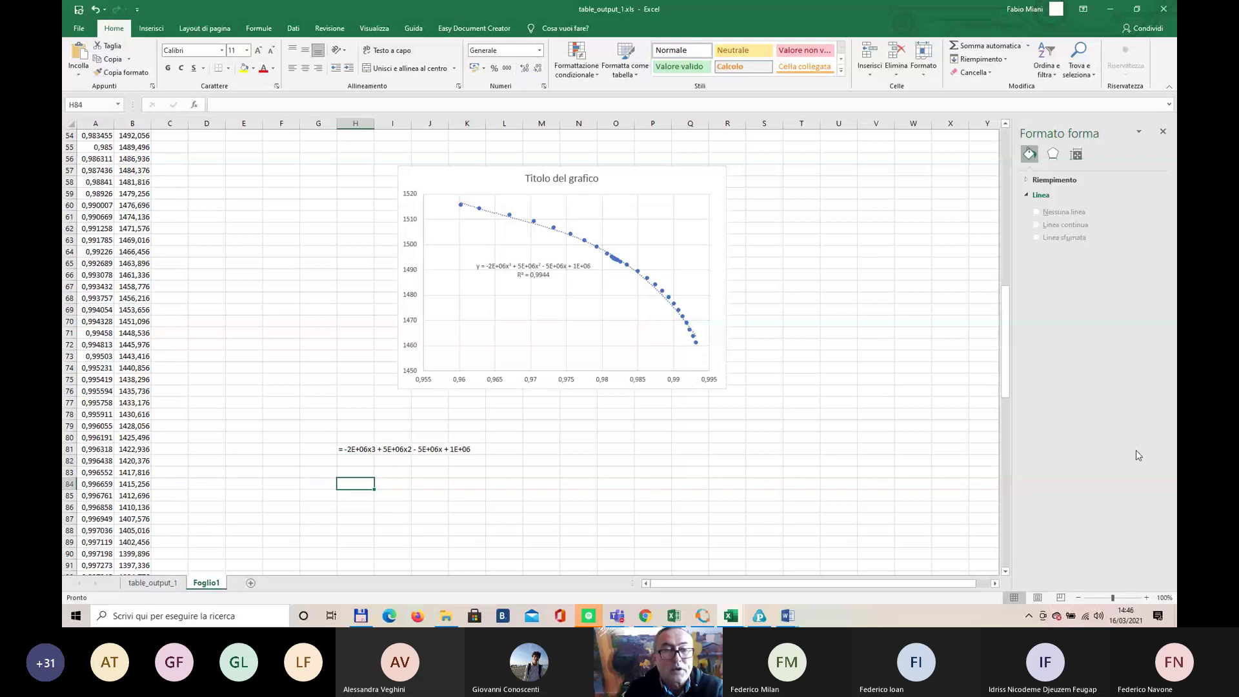
type("=")
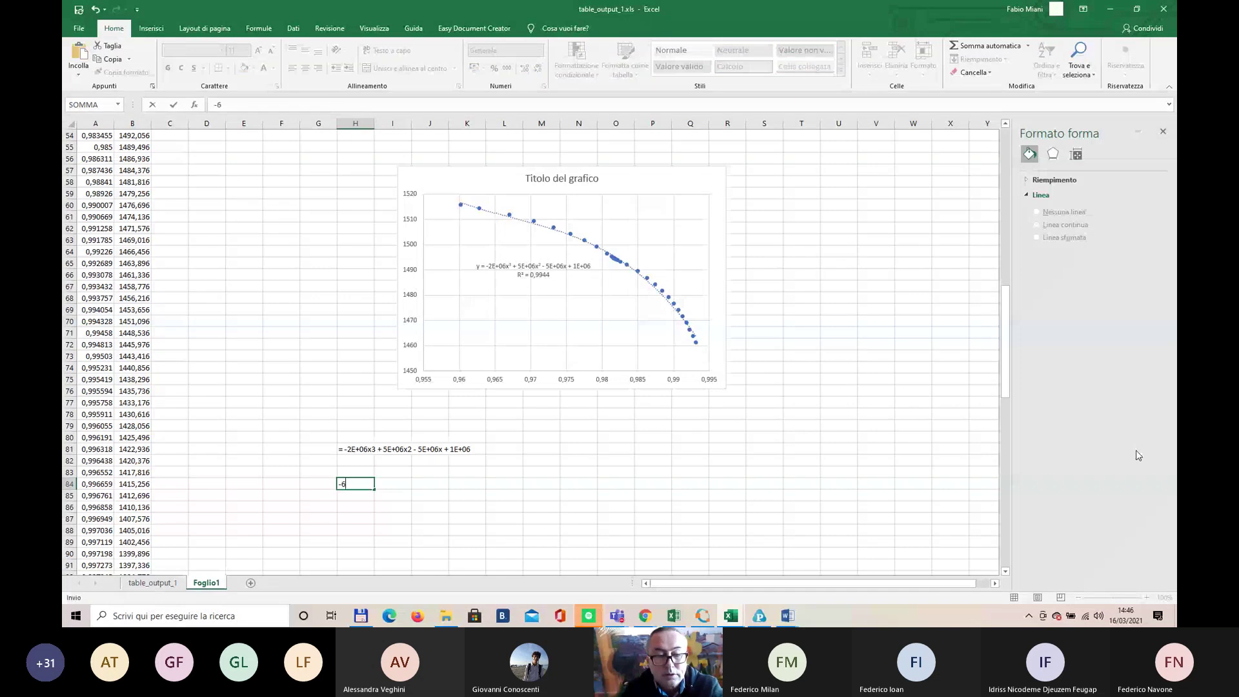
type("6e")
key("Return")
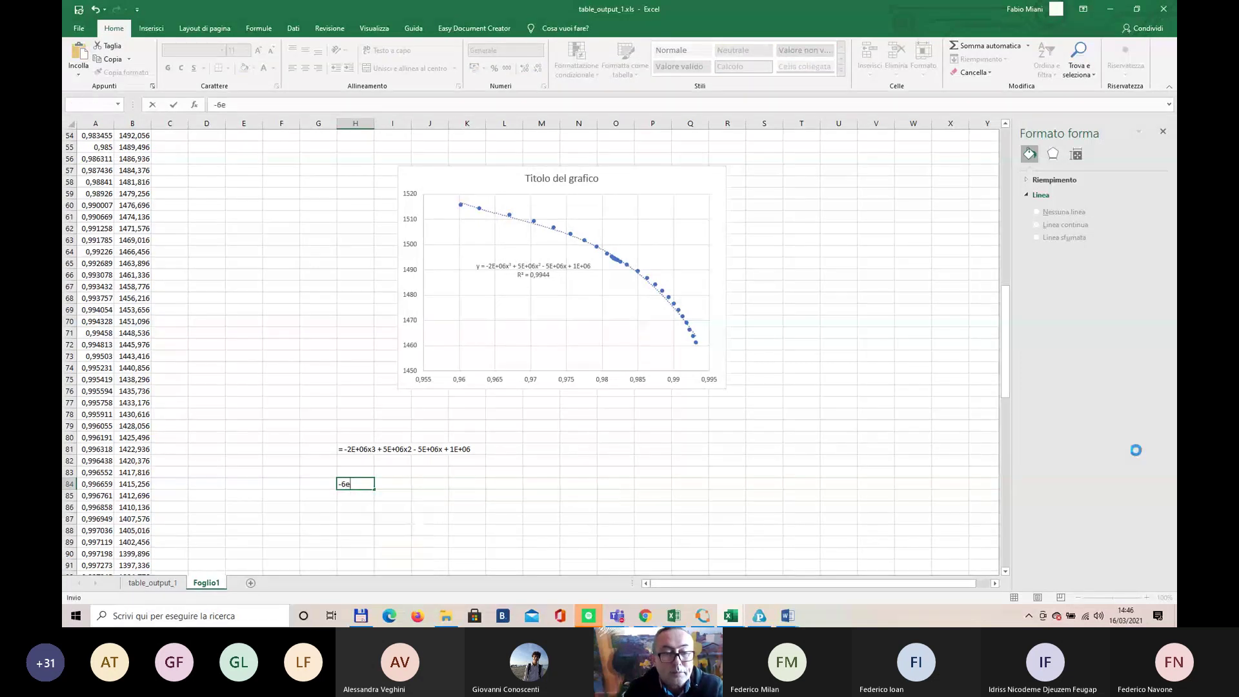
key("Escape")
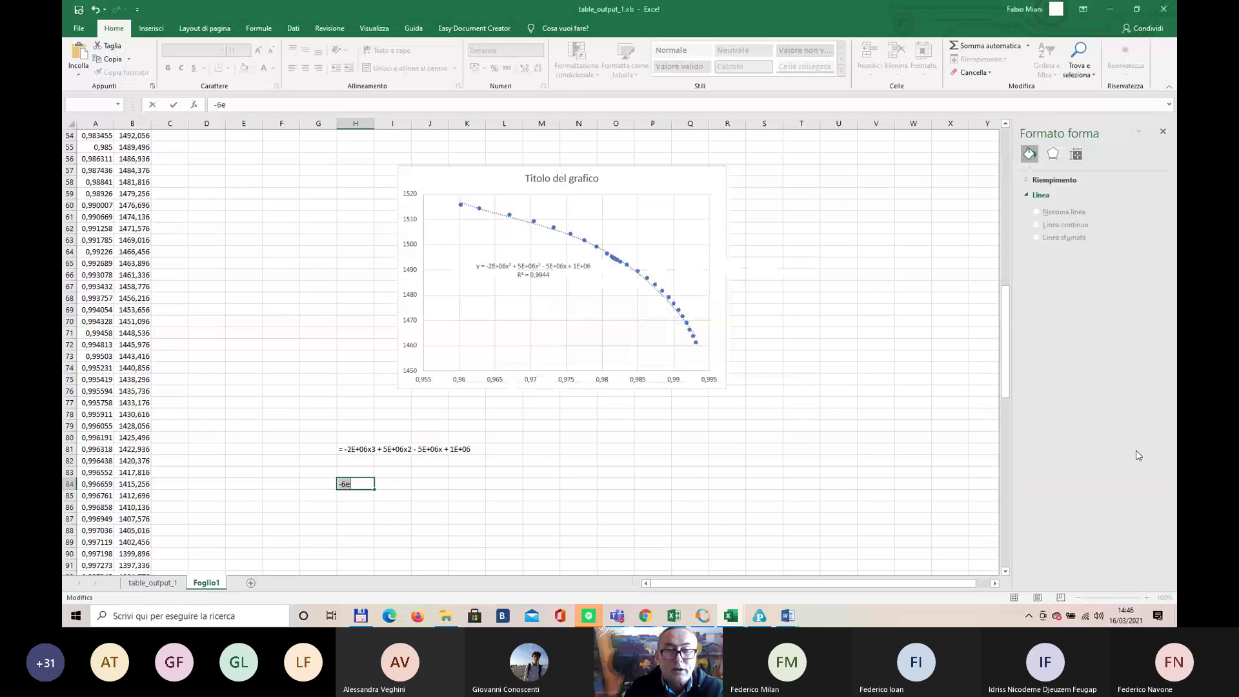
key("BackSpace")
key("BackSpace")
key("BackSpace")
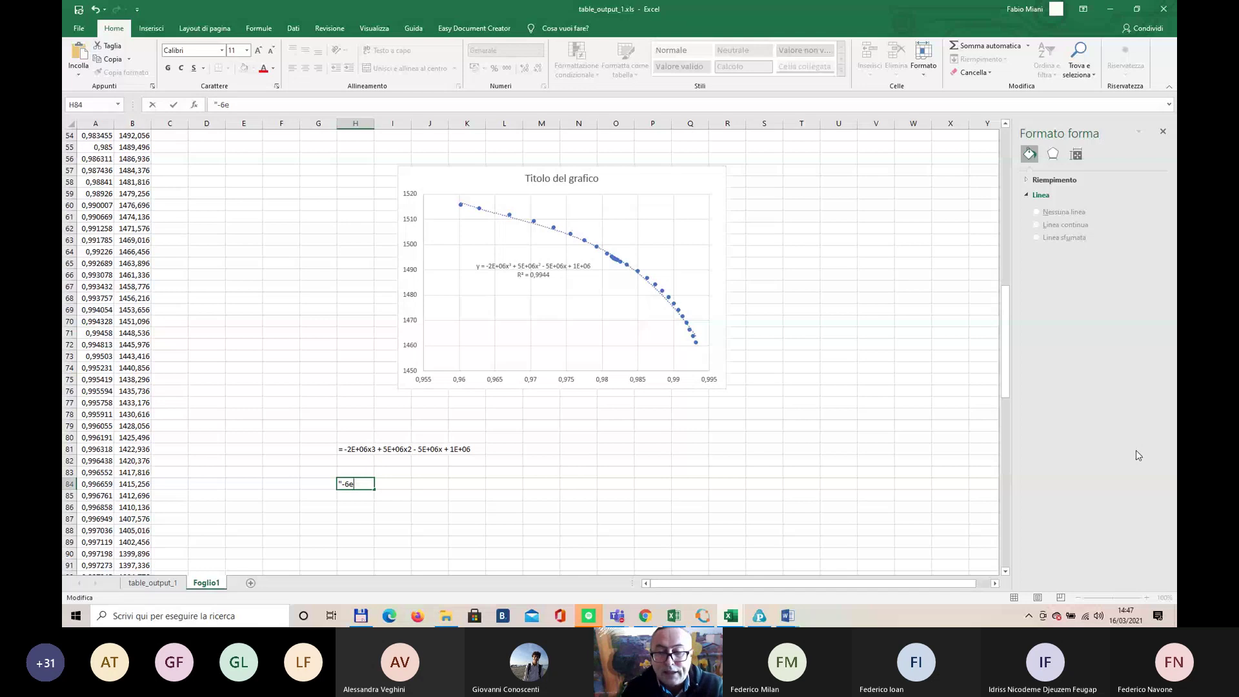
type("+06")
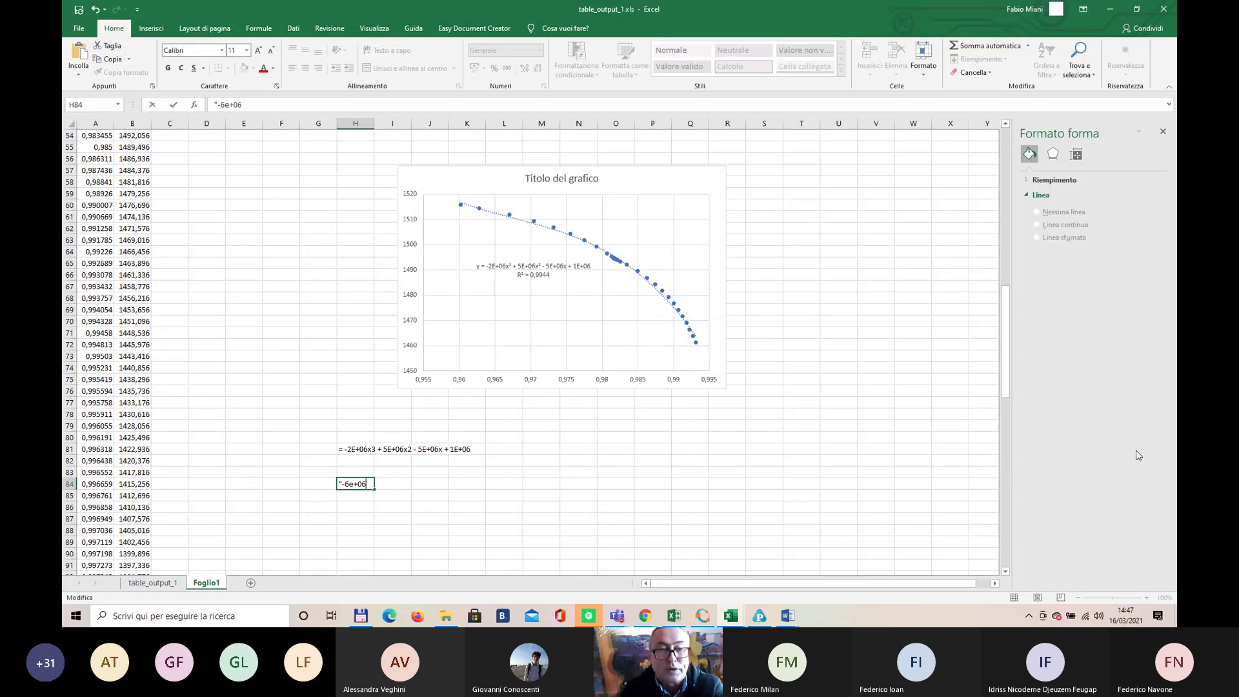
type("x^2")
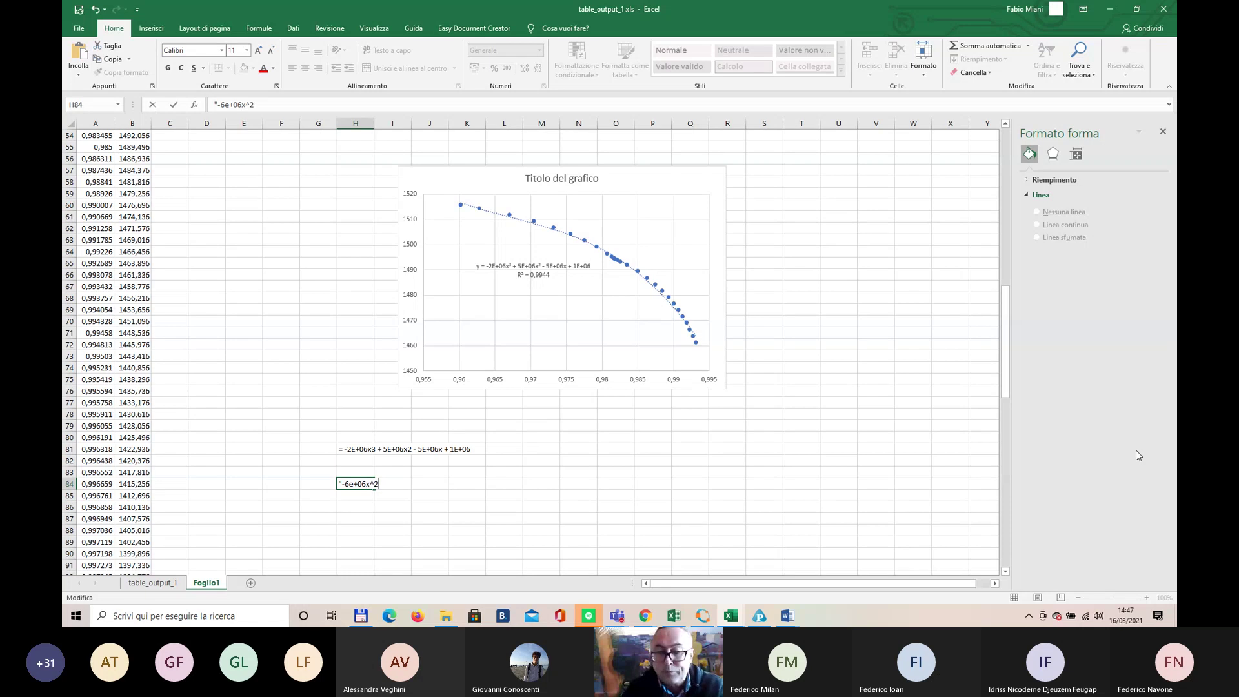
Step: Complete the derivative in cell H84 with the terms +10e+06*x-5e+06 and a closing quotation mark
type("+")
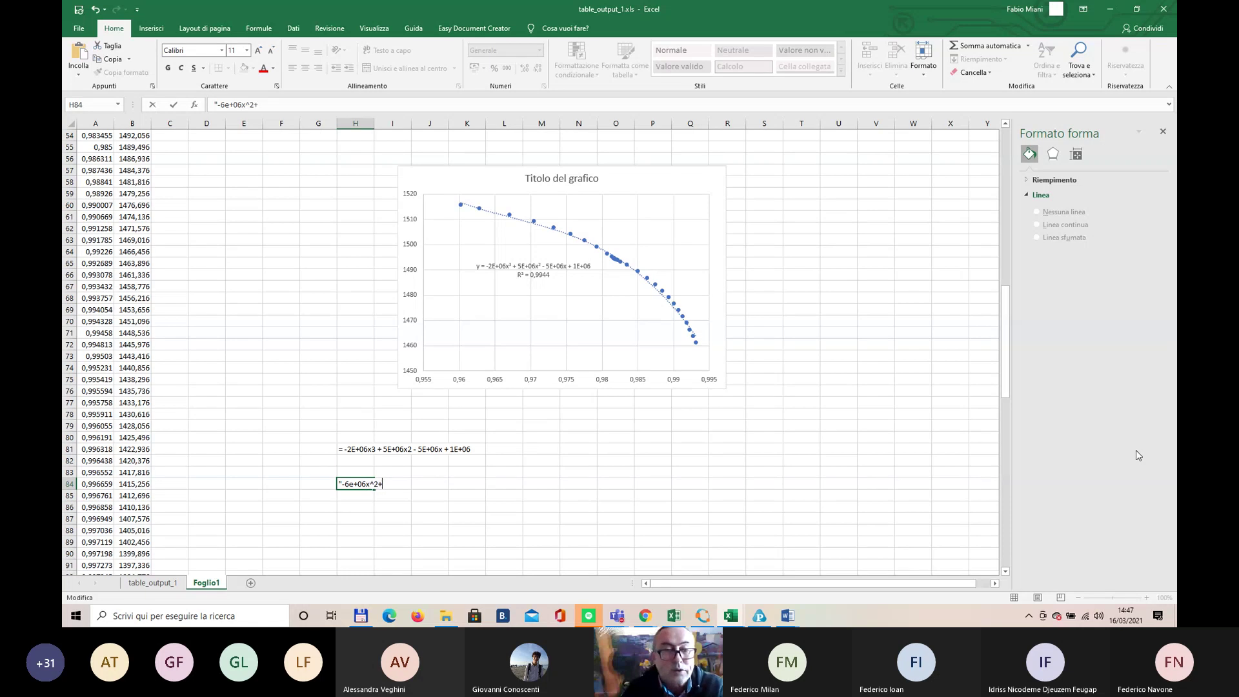
type("10e")
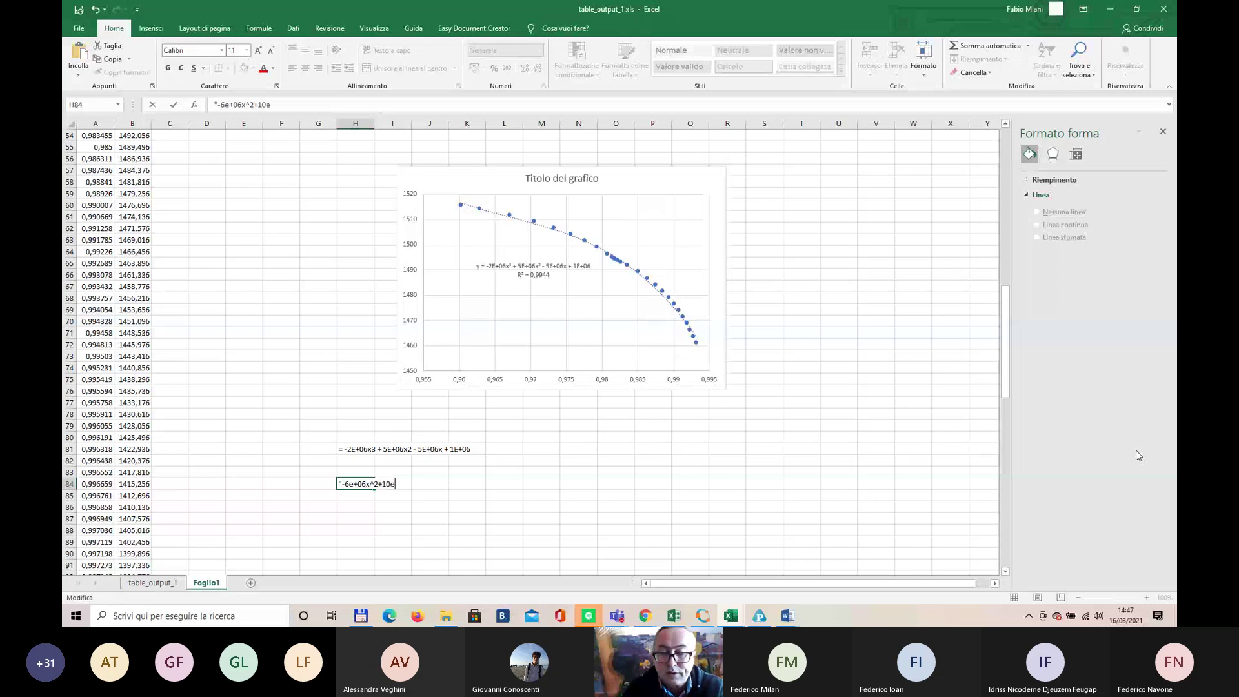
type("+06")
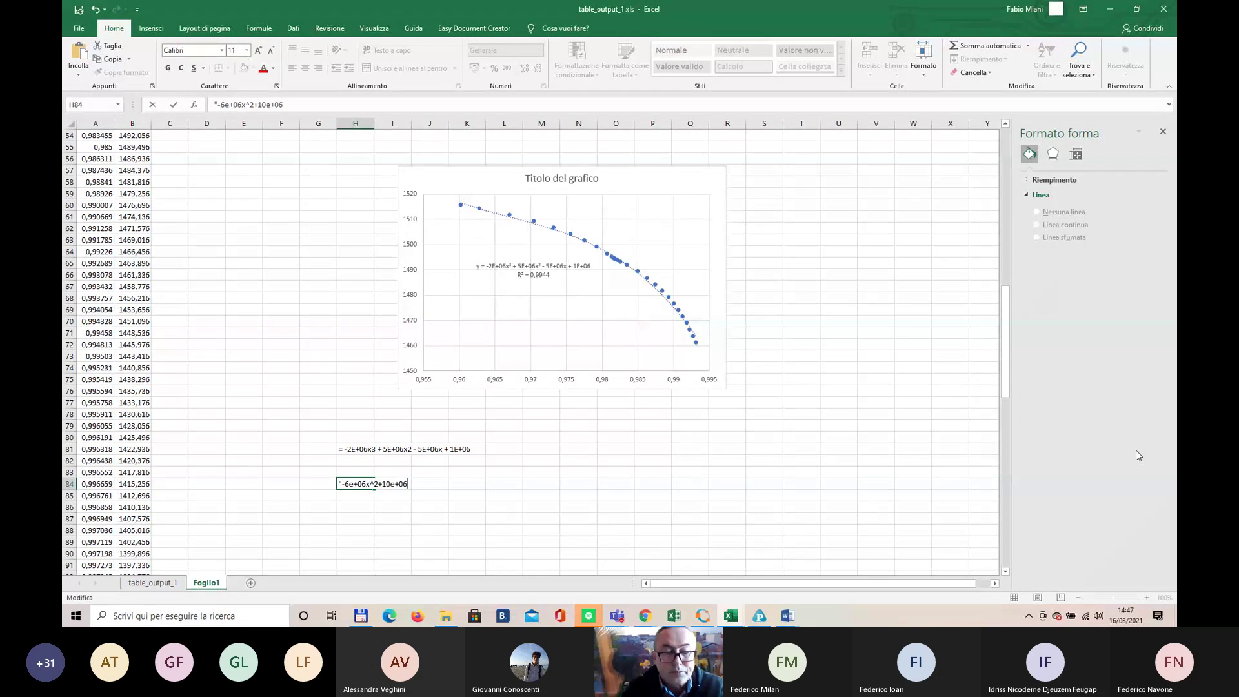
type("*x")
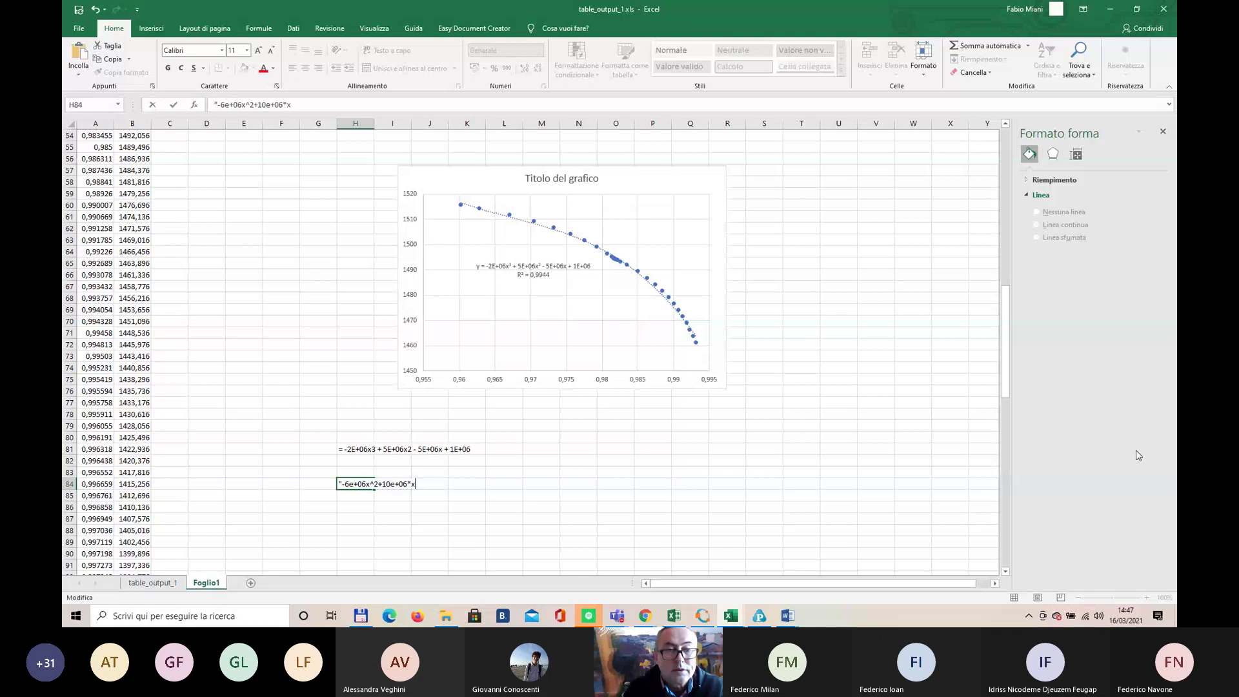
type("-")
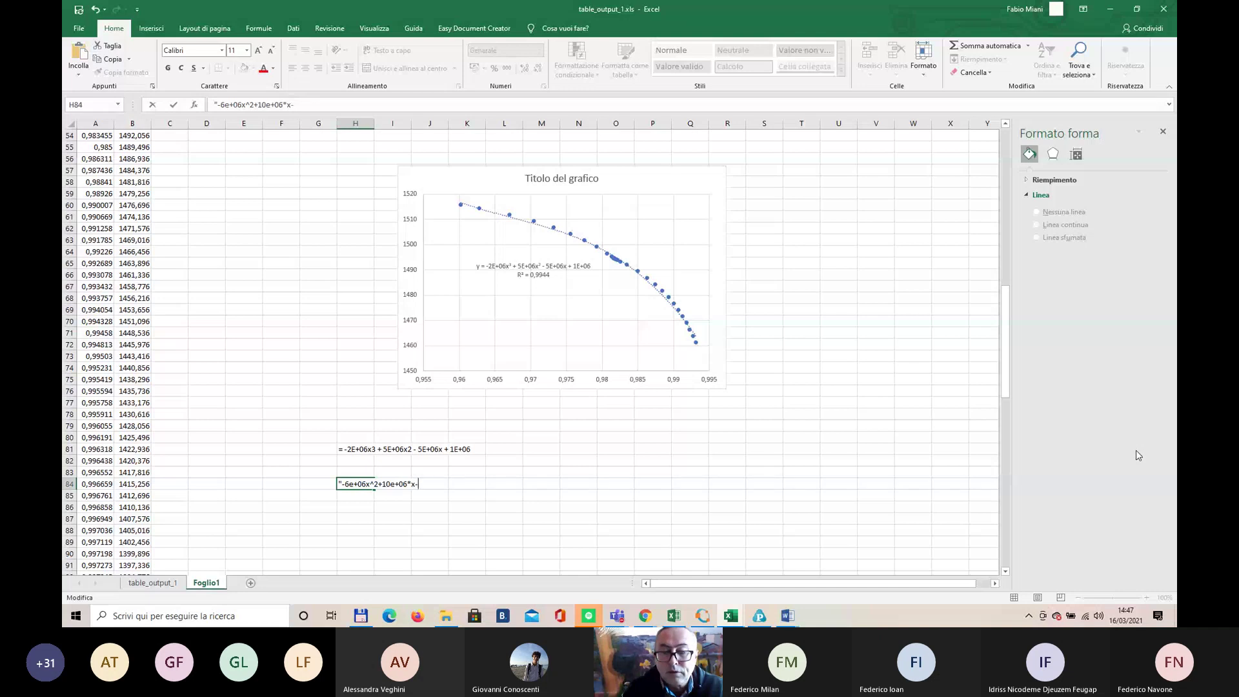
type("5e")
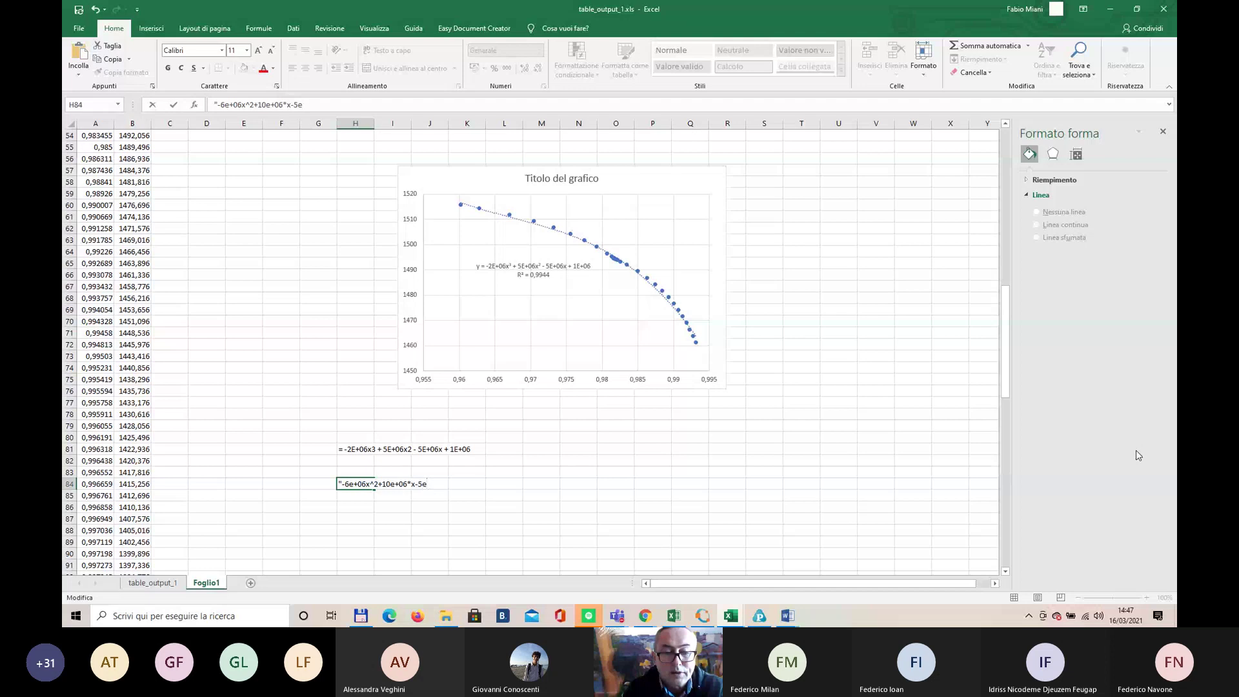
type("+06")
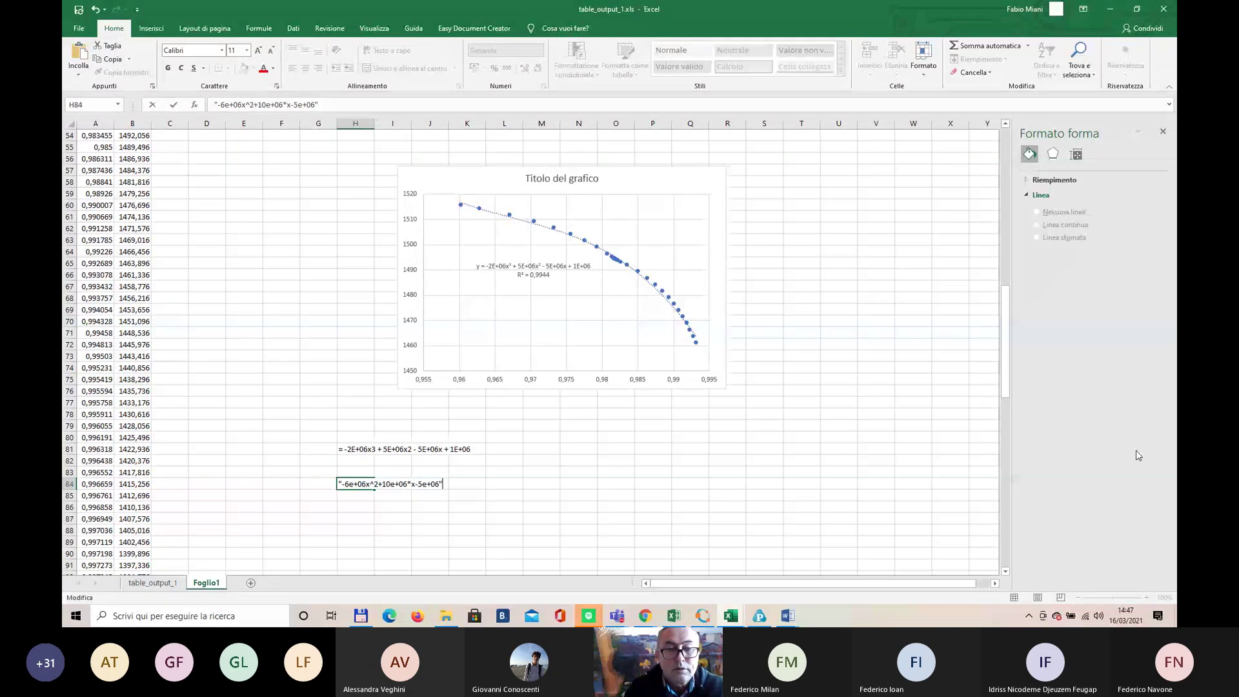
key("Return")
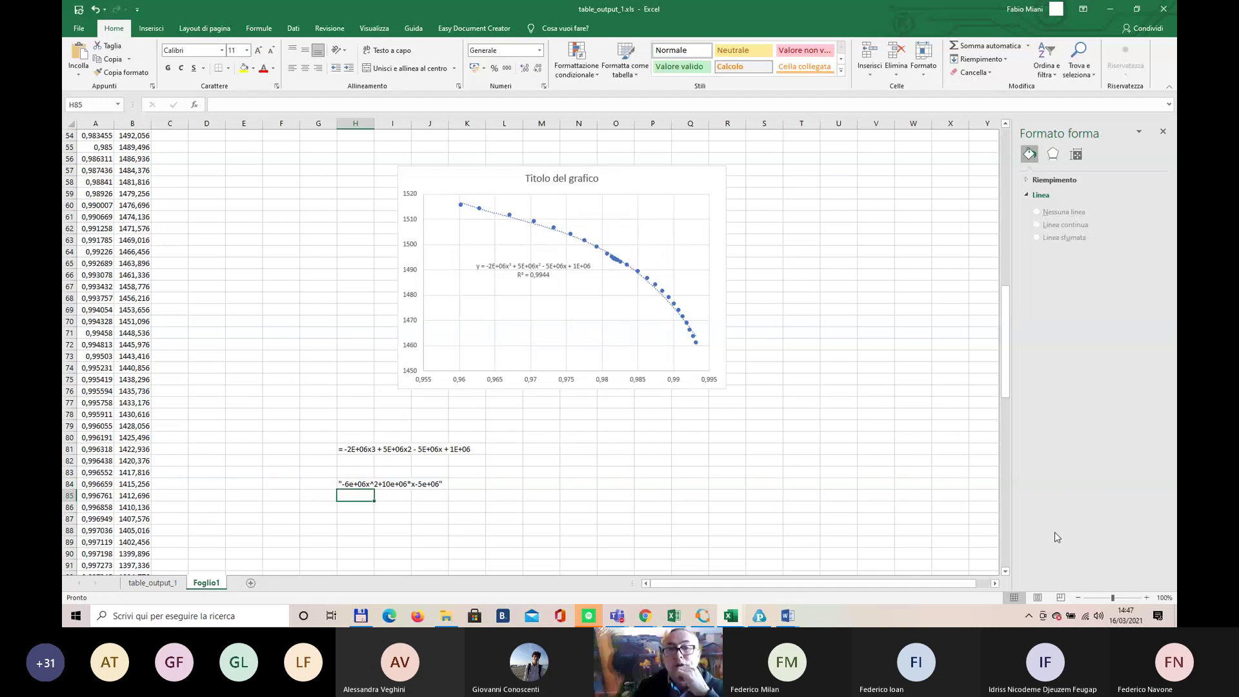
Step: Copy the derivative text from cell H84 into cells H86, H87 and H88
left_click(365, 514)
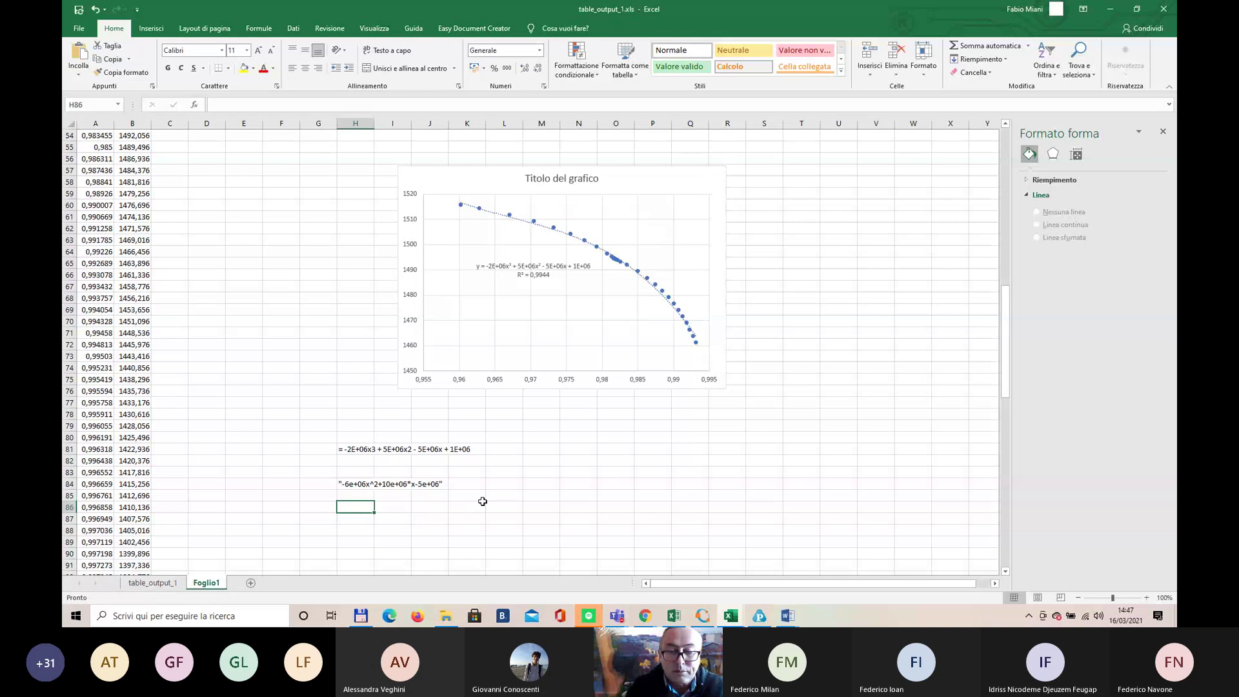
left_click(365, 485)
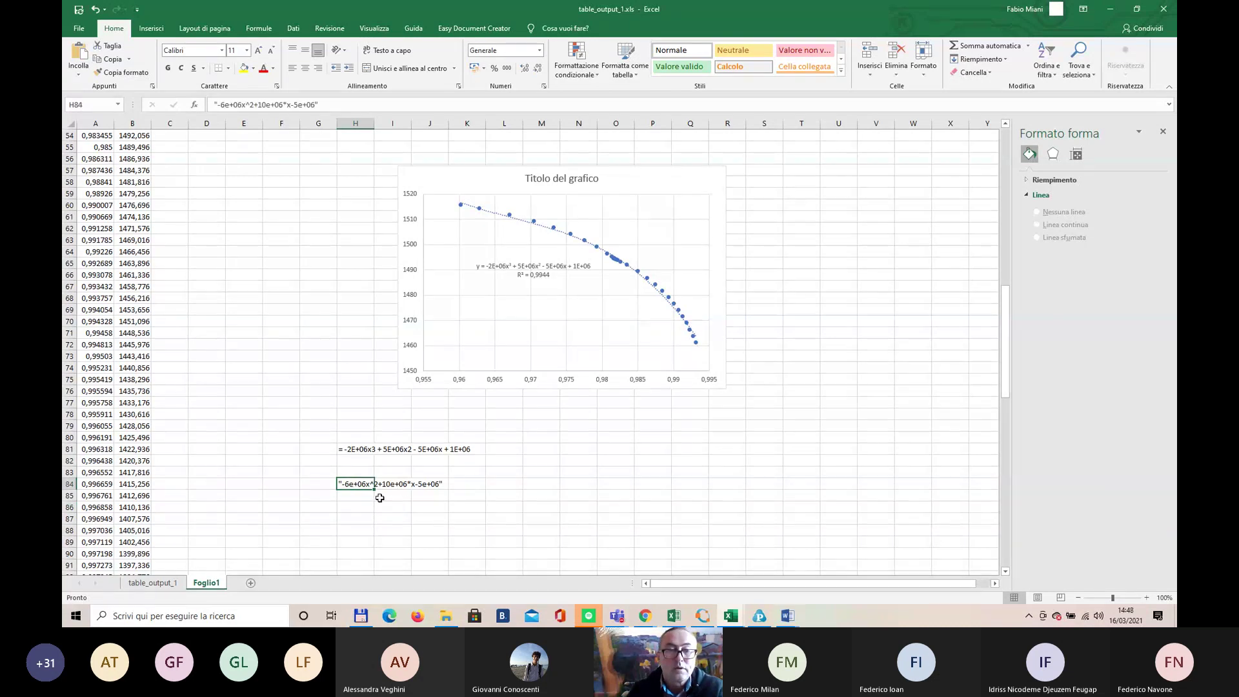
key("ctrl+c")
left_click(359, 511)
key("ctrl+v")
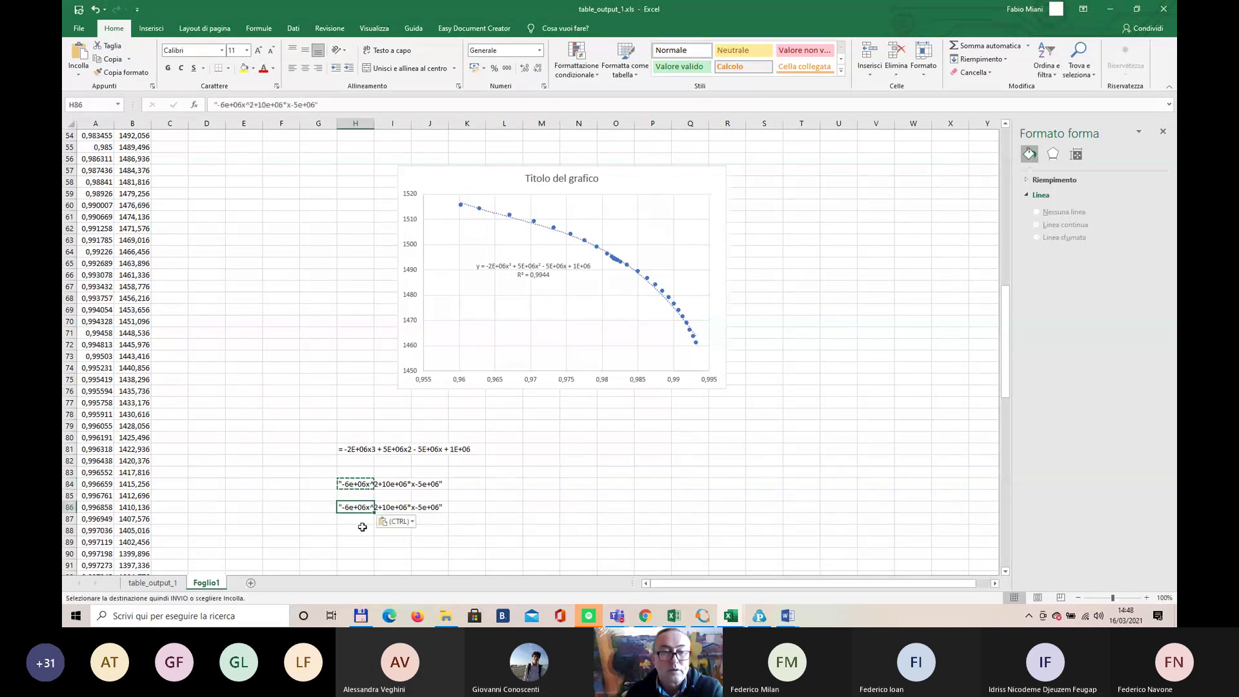
left_click(357, 517)
key("ctrl+v")
left_click(356, 532)
key("ctrl+v")
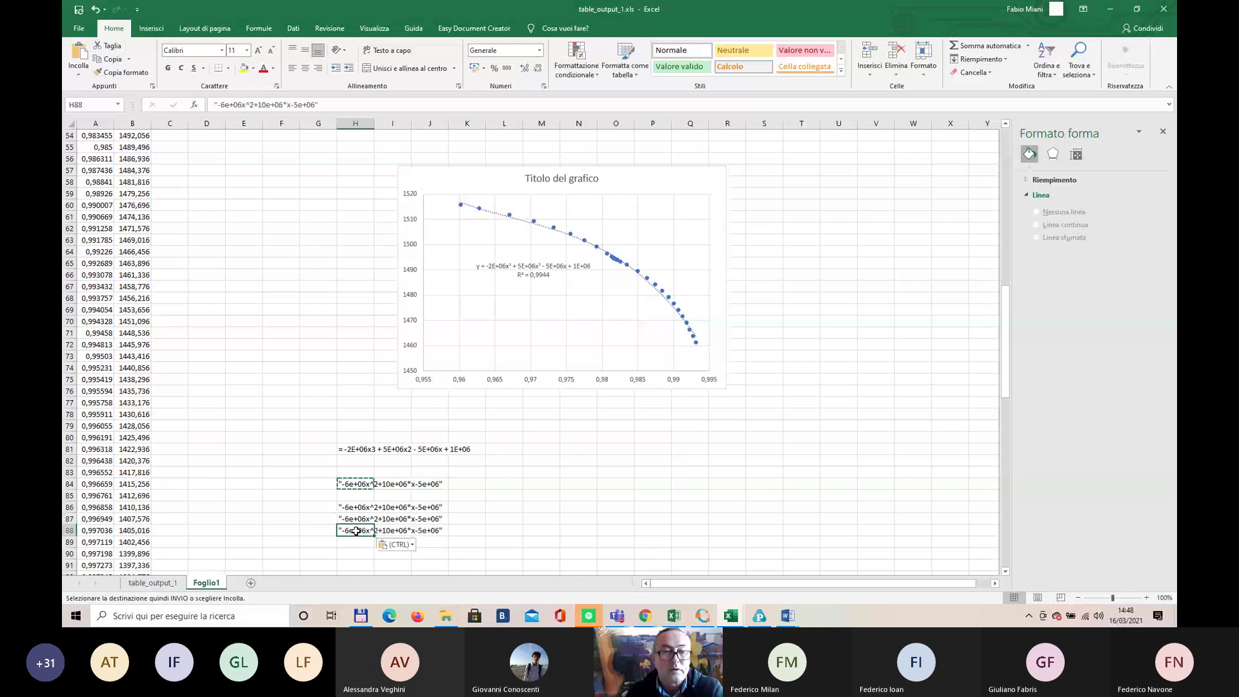
left_click(355, 511)
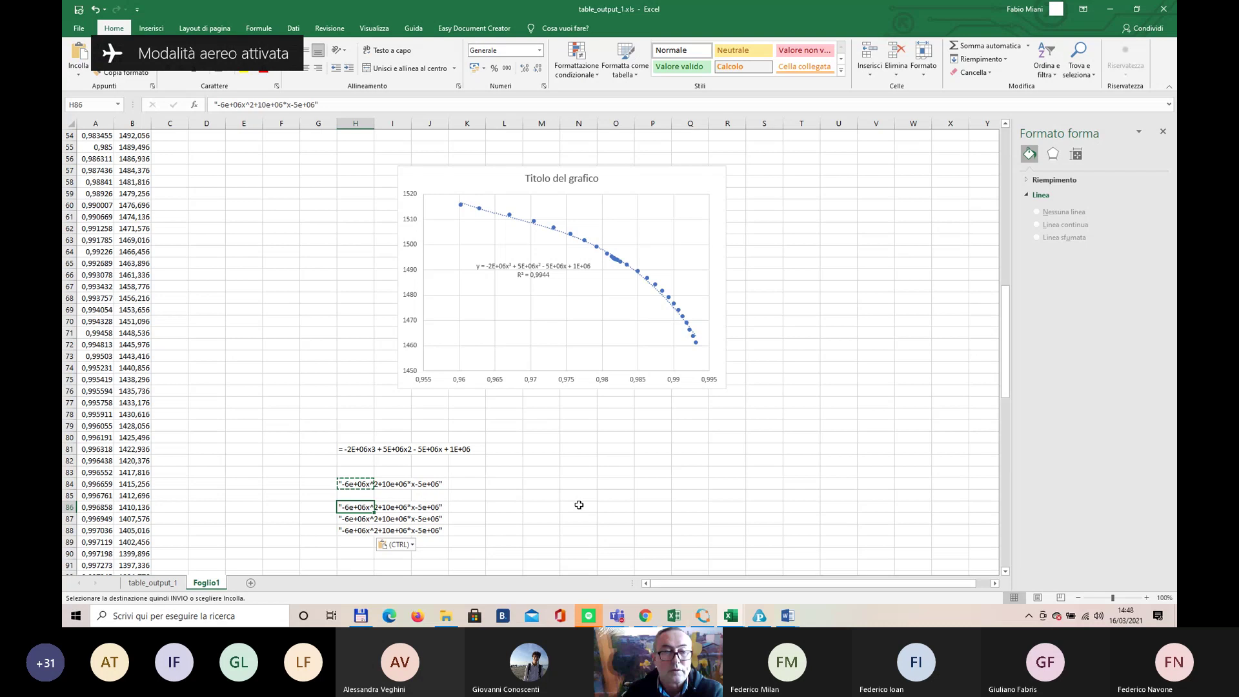
Step: Reduce the copied derivative text to its coefficients: -6e+06 in cell H86 and 10e+06 in cell H87
key("Return")
left_click(284, 105)
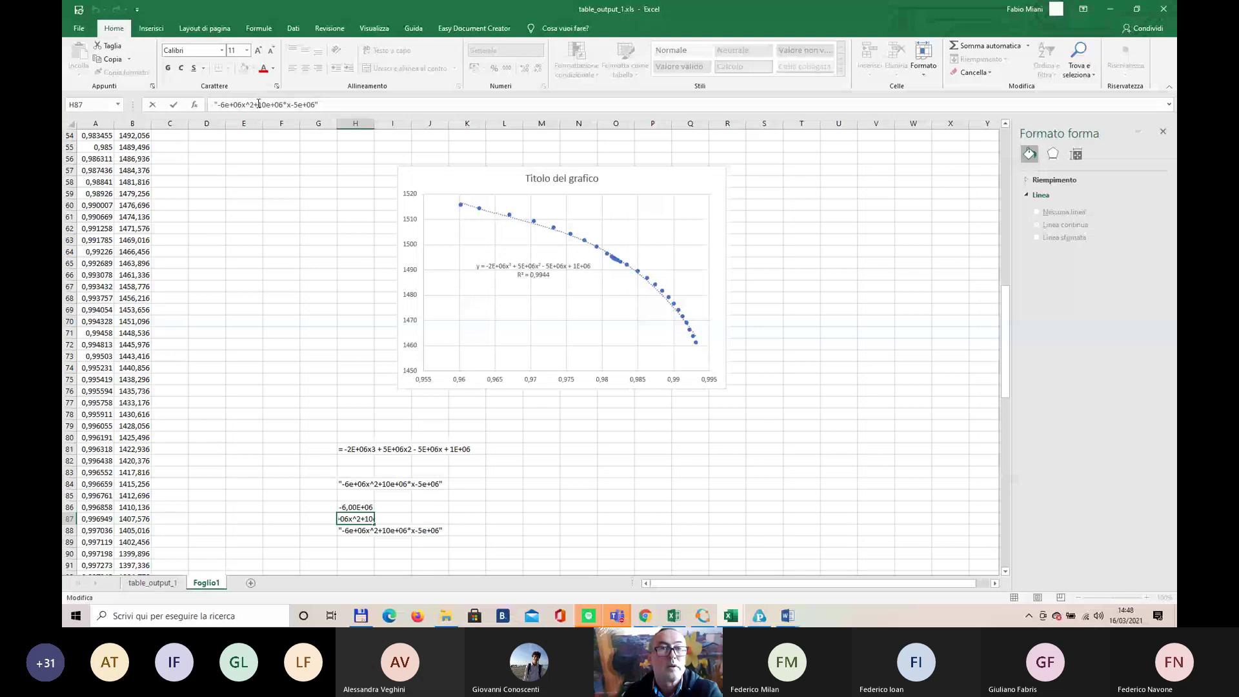
left_click_drag(258, 104, 197, 111)
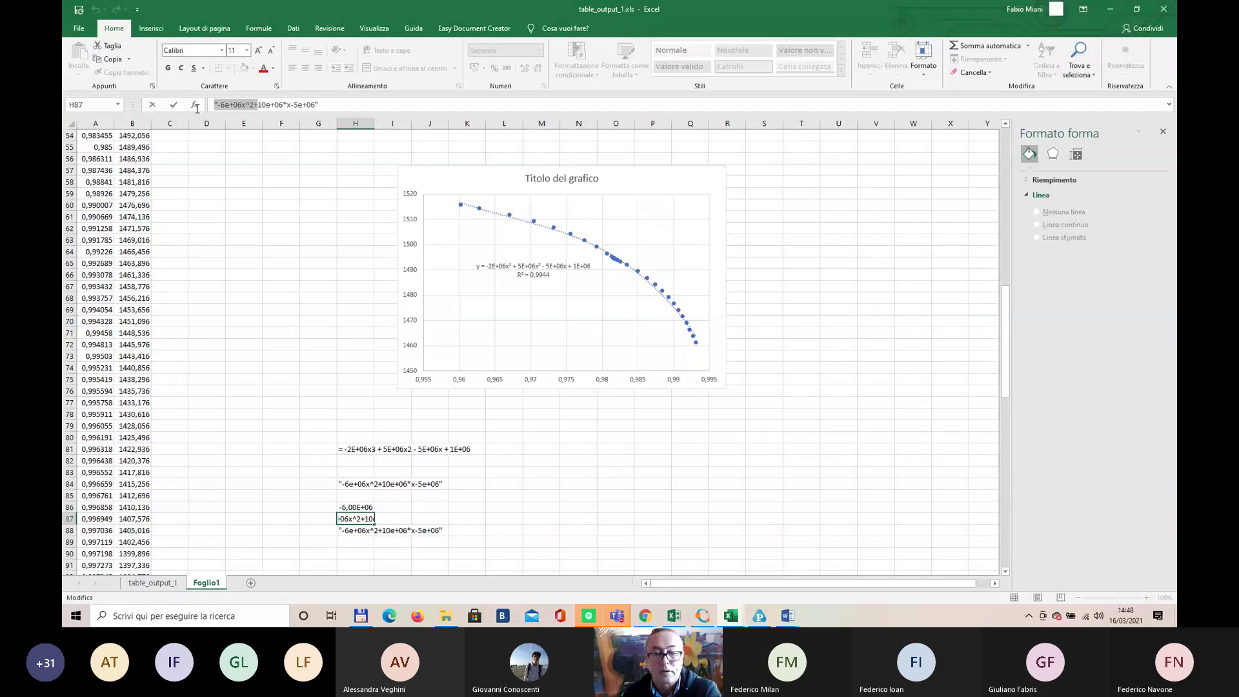
key("BackSpace")
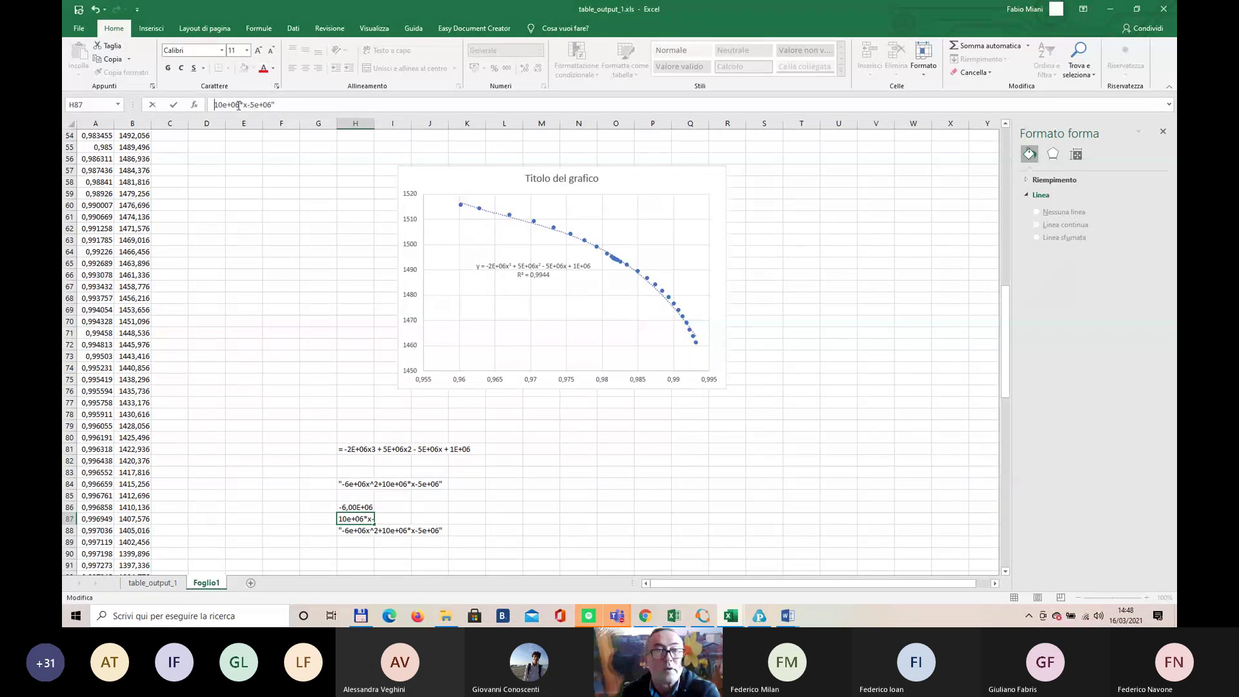
left_click_drag(238, 106, 336, 103)
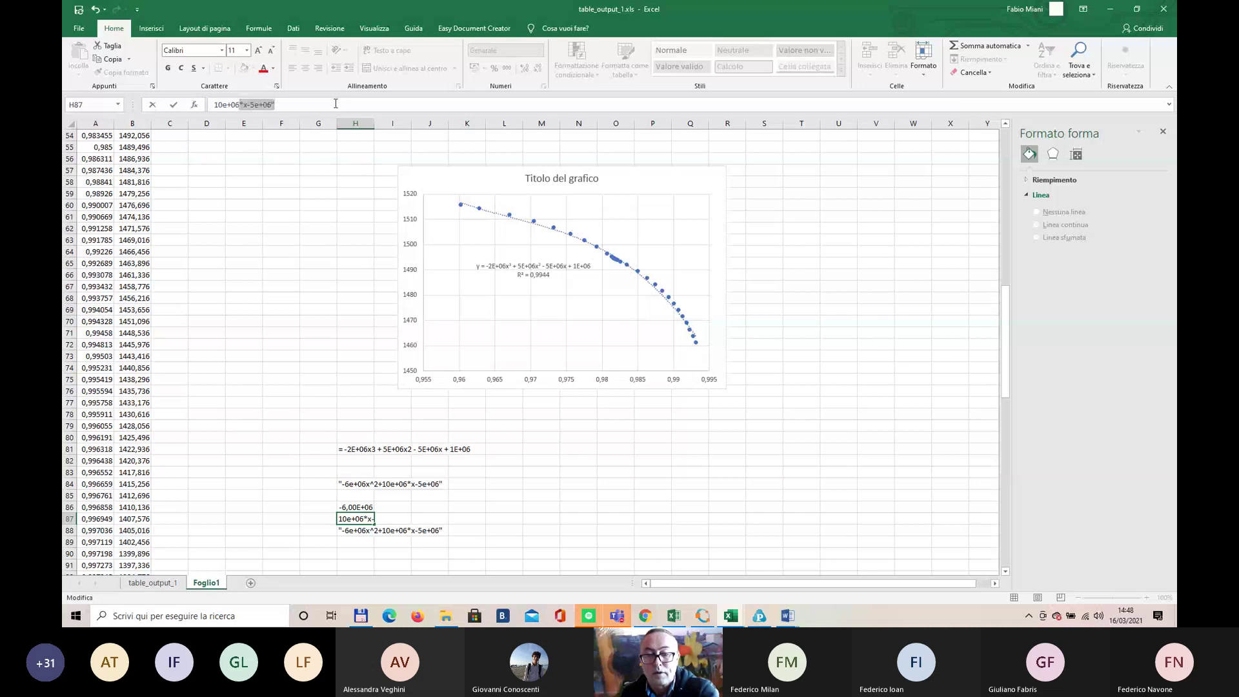
key("BackSpace")
key("Return")
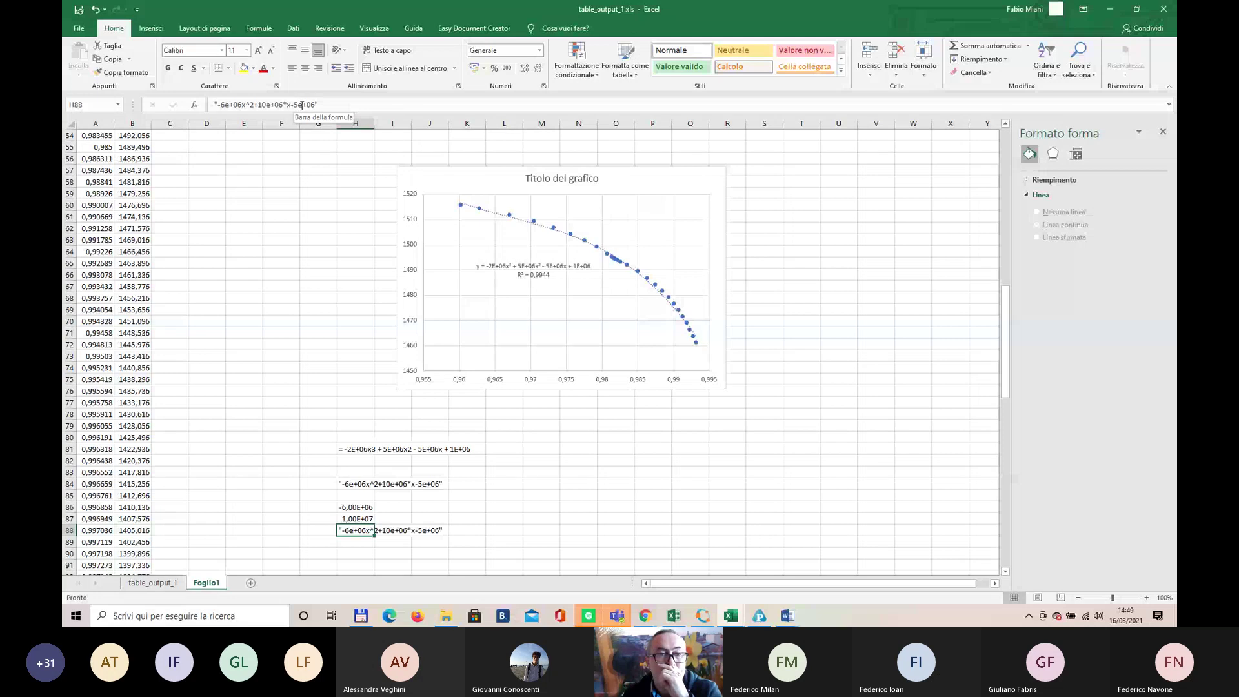
Step: Reduce the derivative text in cell H88 to its constant term, -5e+06, without the quotation marks
left_click(286, 104)
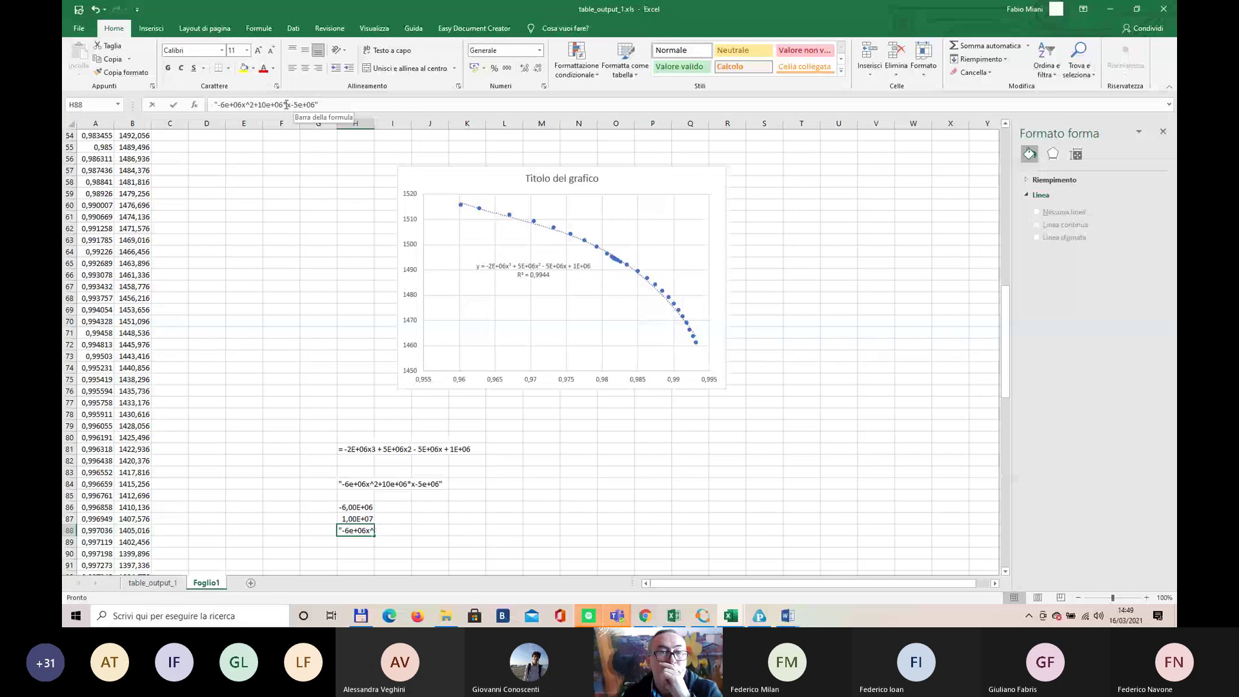
key("BackSpace")
key("BackSpace")
key("BackSpace")
key("BackSpace")
key("BackSpace")
key("BackSpace")
key("BackSpace")
key("BackSpace")
key("BackSpace")
key("BackSpace")
key("BackSpace")
key("BackSpace")
key("BackSpace")
key("BackSpace")
key("BackSpace")
key("BackSpace")
key("BackSpace")
key("BackSpace")
key("BackSpace")
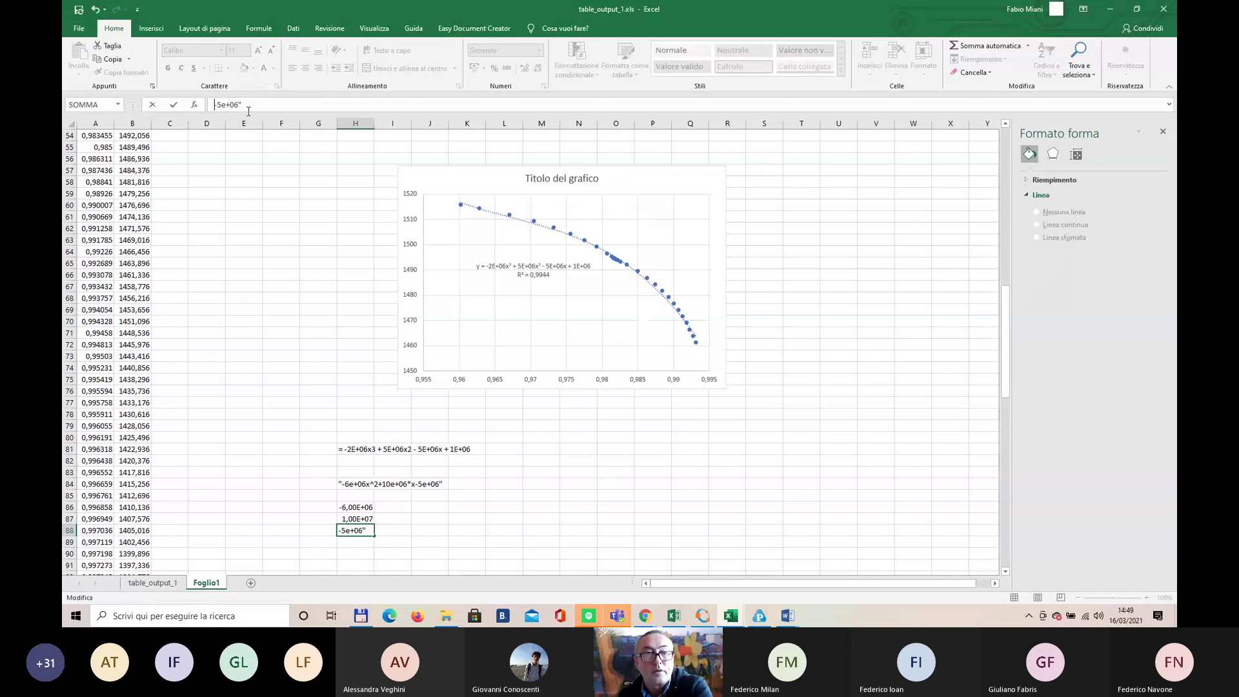
left_click(249, 111)
key("BackSpace")
key("Return")
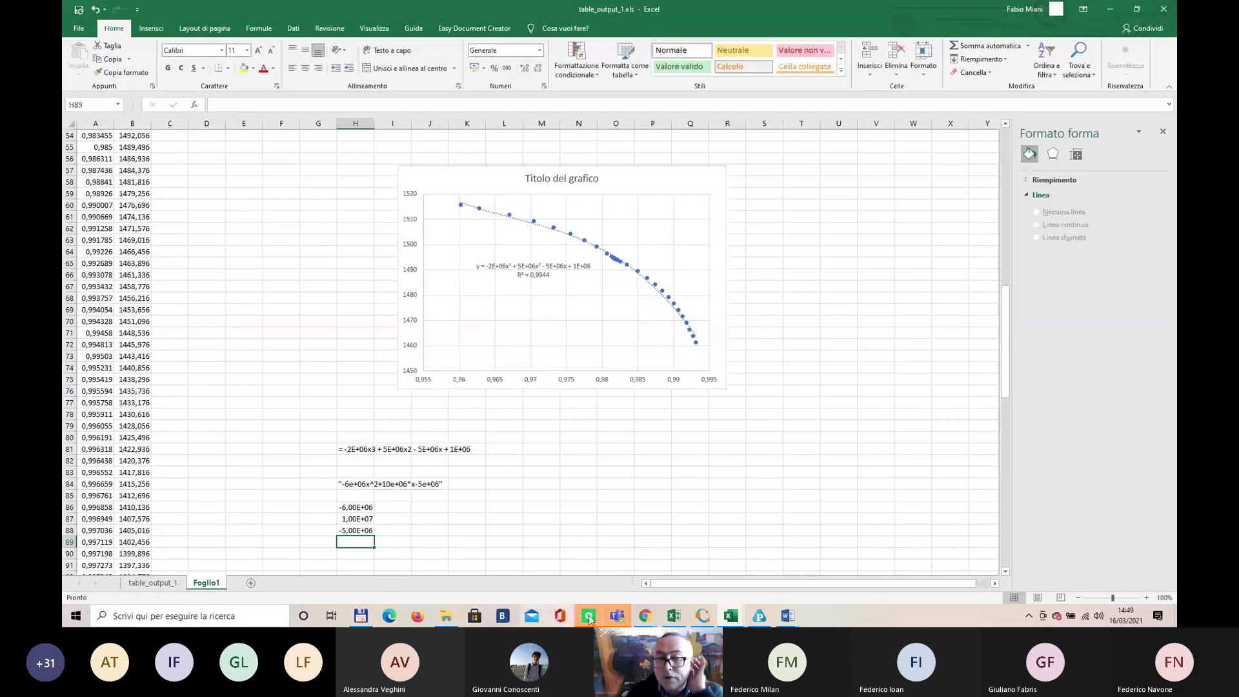
Step: Check the Teams meeting window, including its chat, and return to the Excel worksheet
mouse_move(613, 612)
left_click(680, 561)
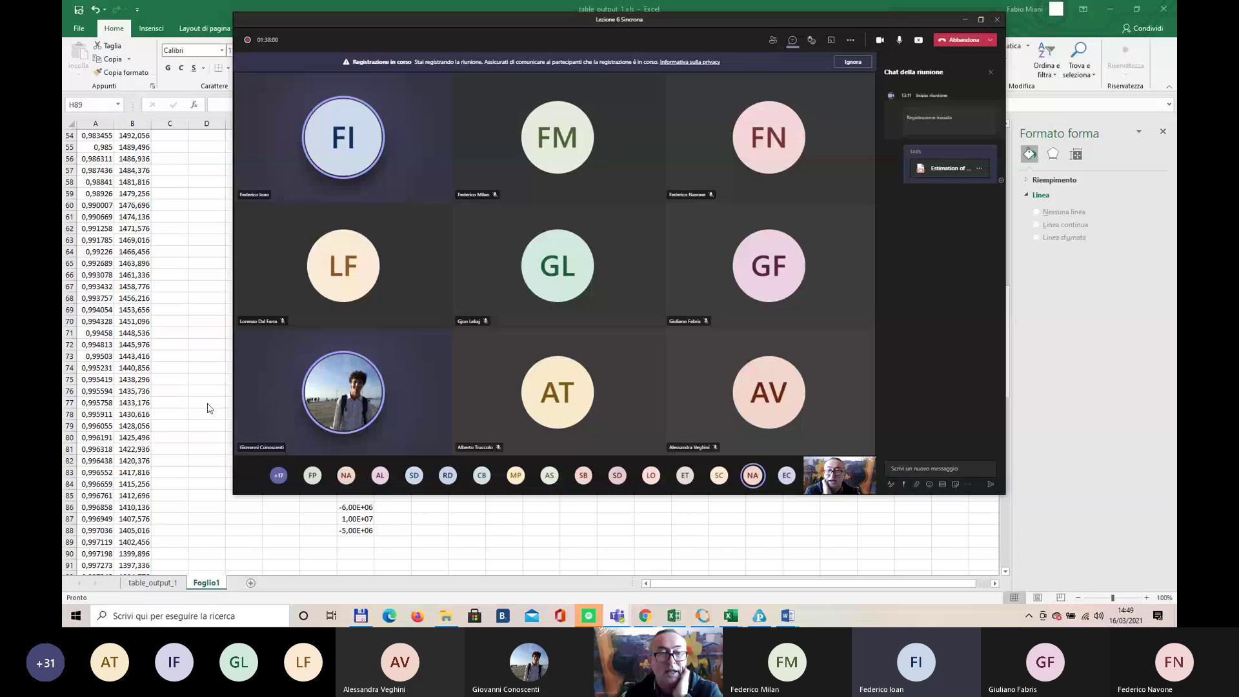
key("alt+Tab")
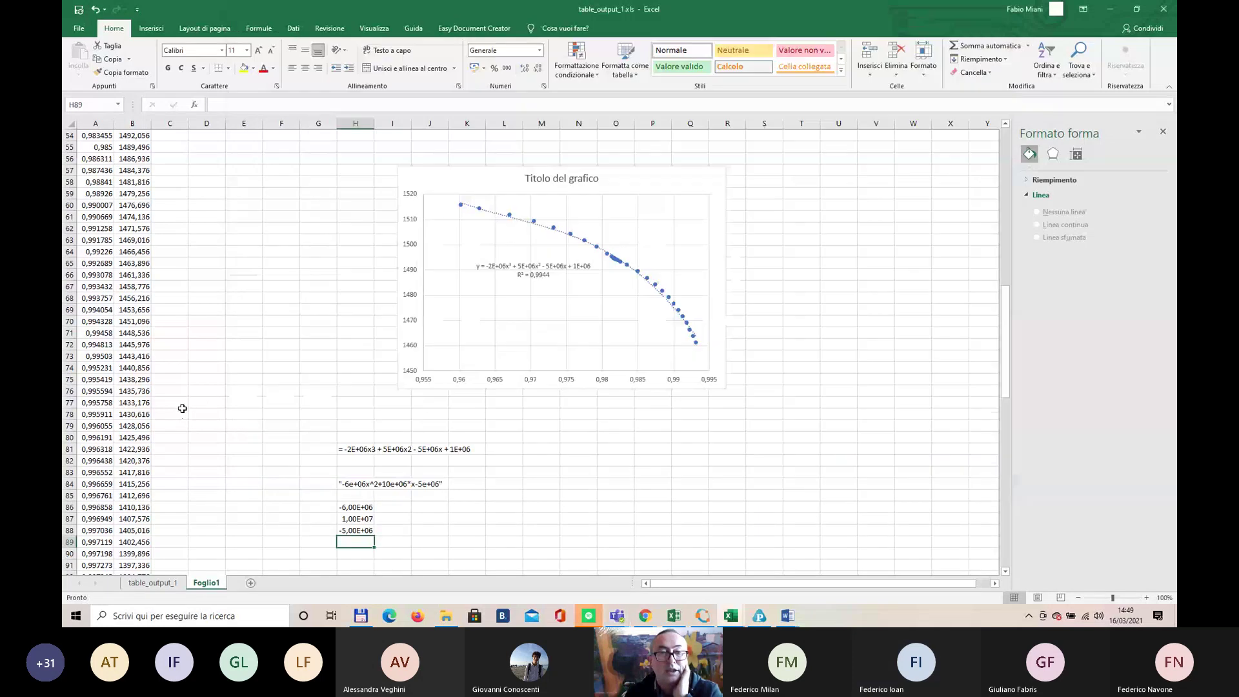
left_click(388, 508)
left_click(427, 507)
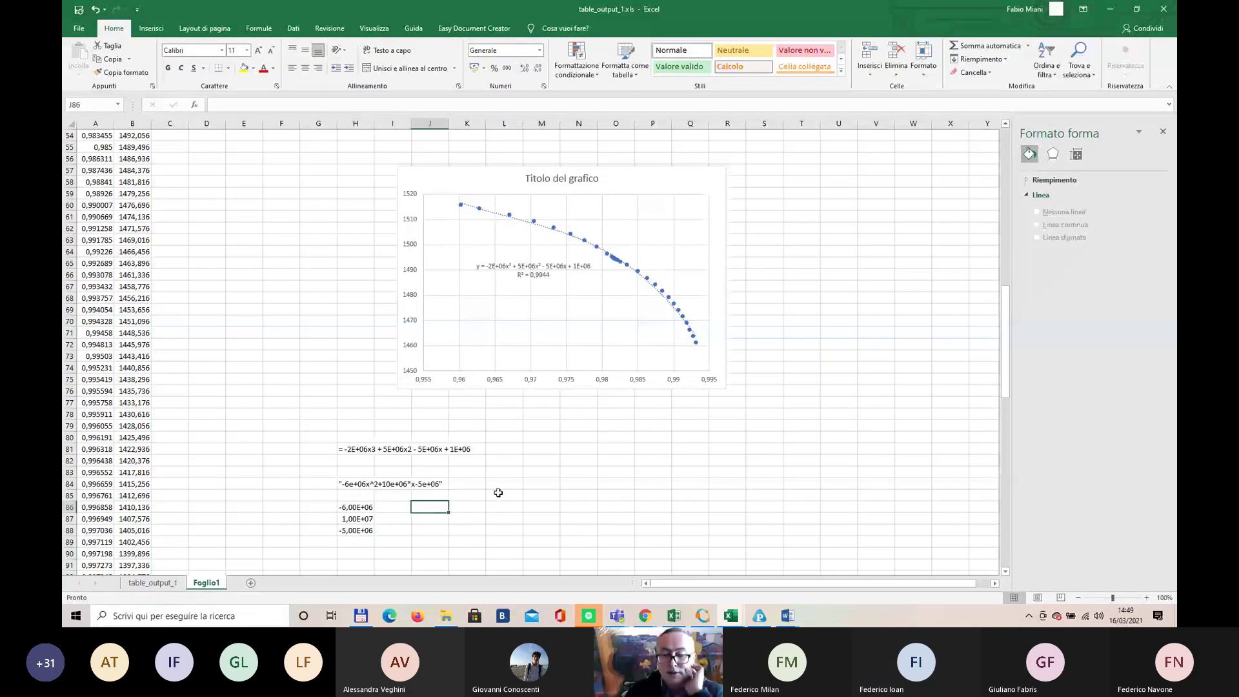
key("Left")
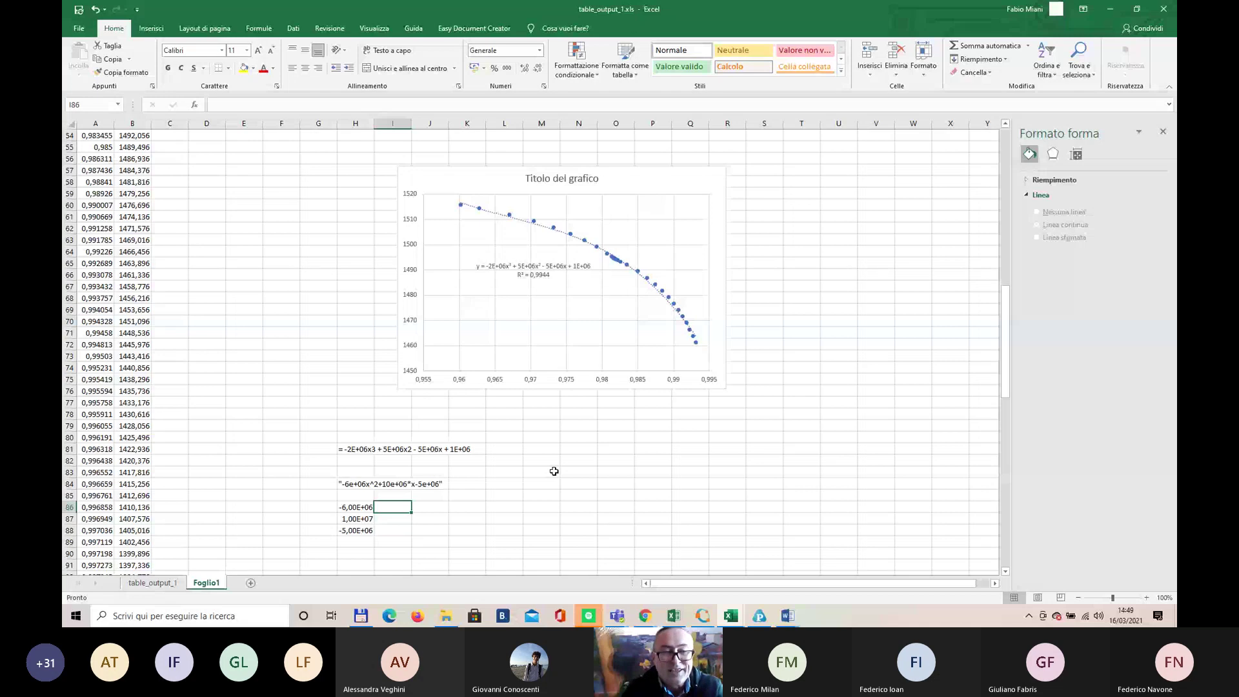
type("=")
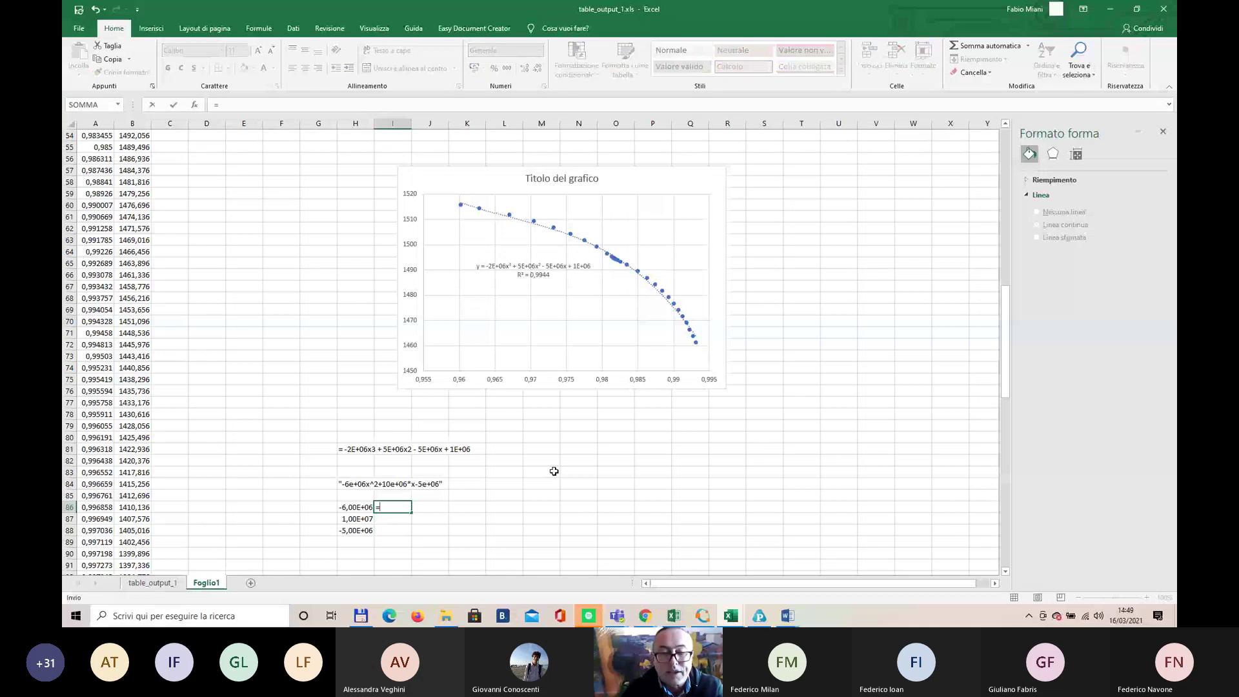
key("BackSpace")
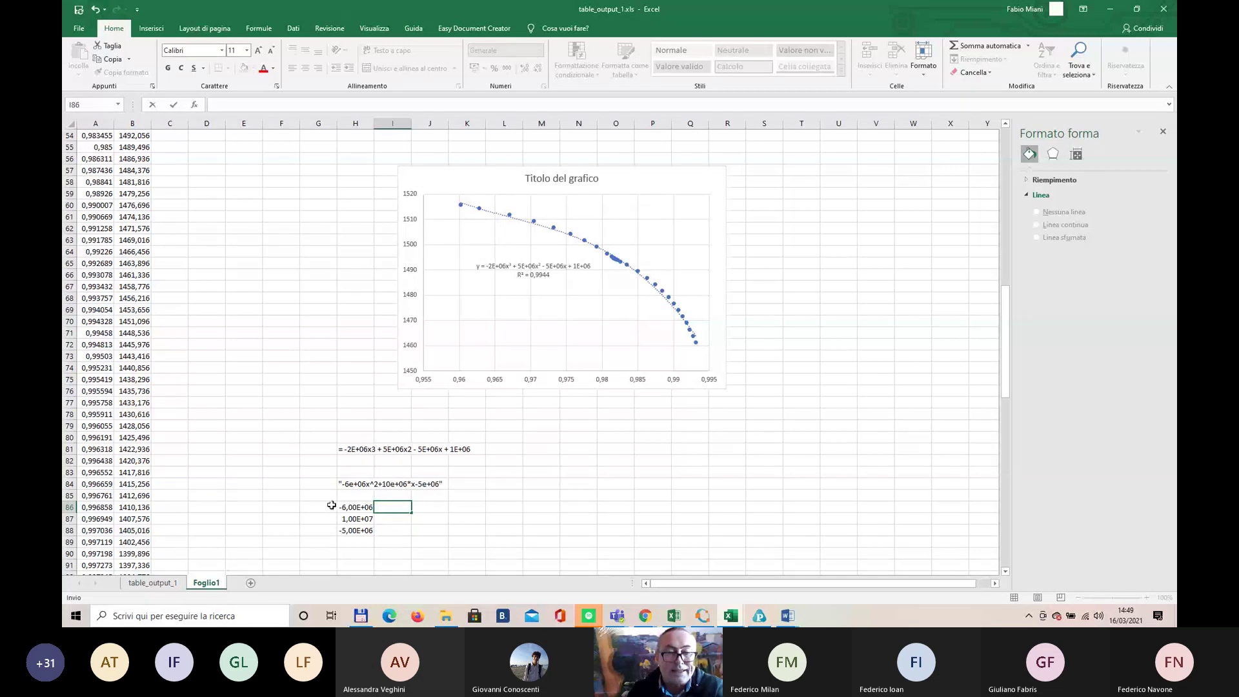
left_click_drag(350, 507, 356, 543)
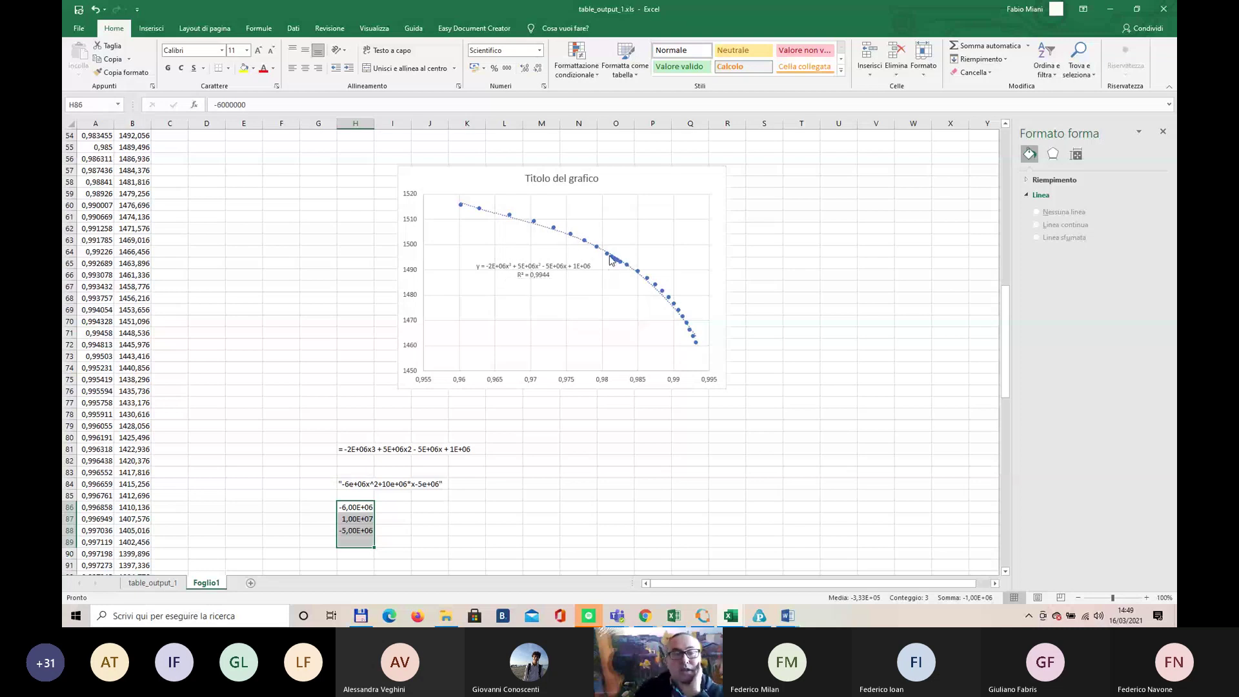
left_click(427, 506)
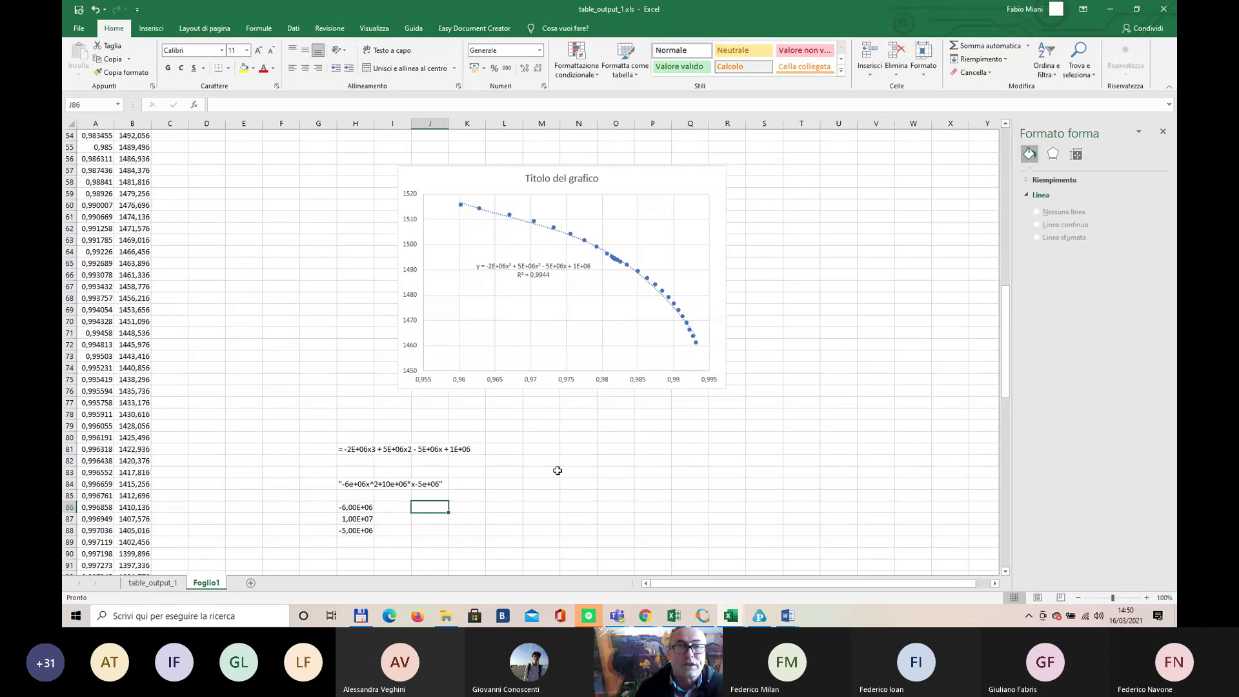
Step: Check which worksheet rows the trendline chart uses as its source data, without changing the range
left_click(212, 141)
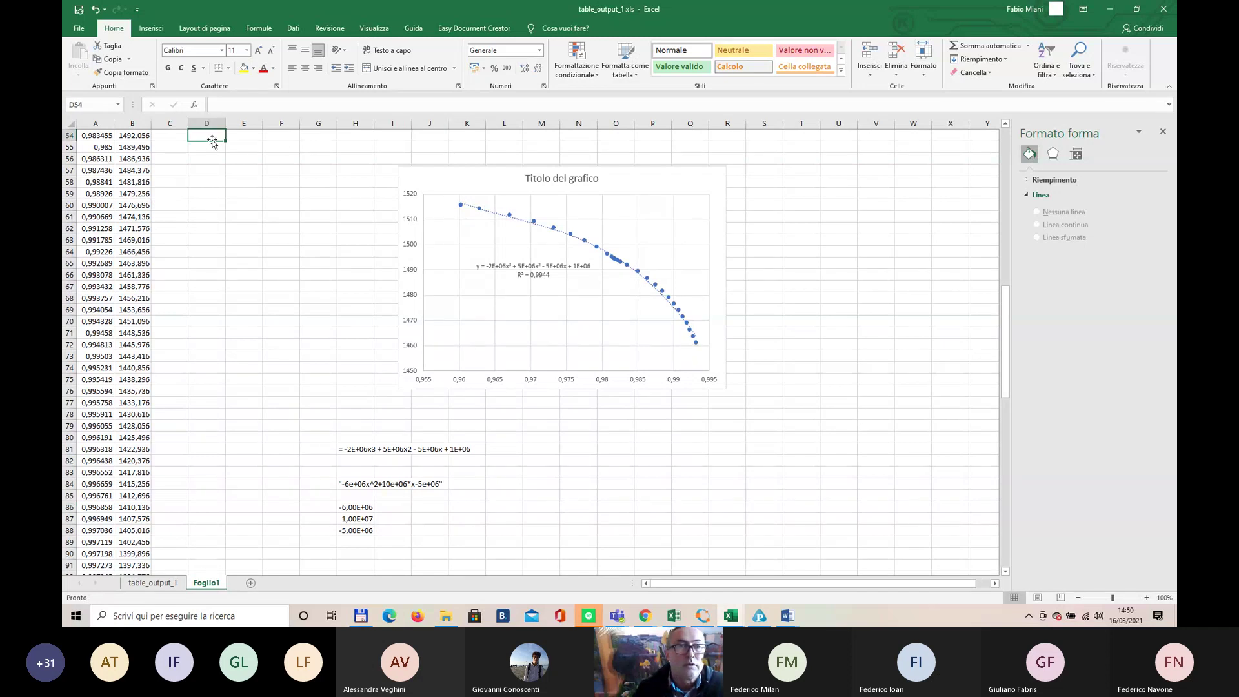
key("Up")
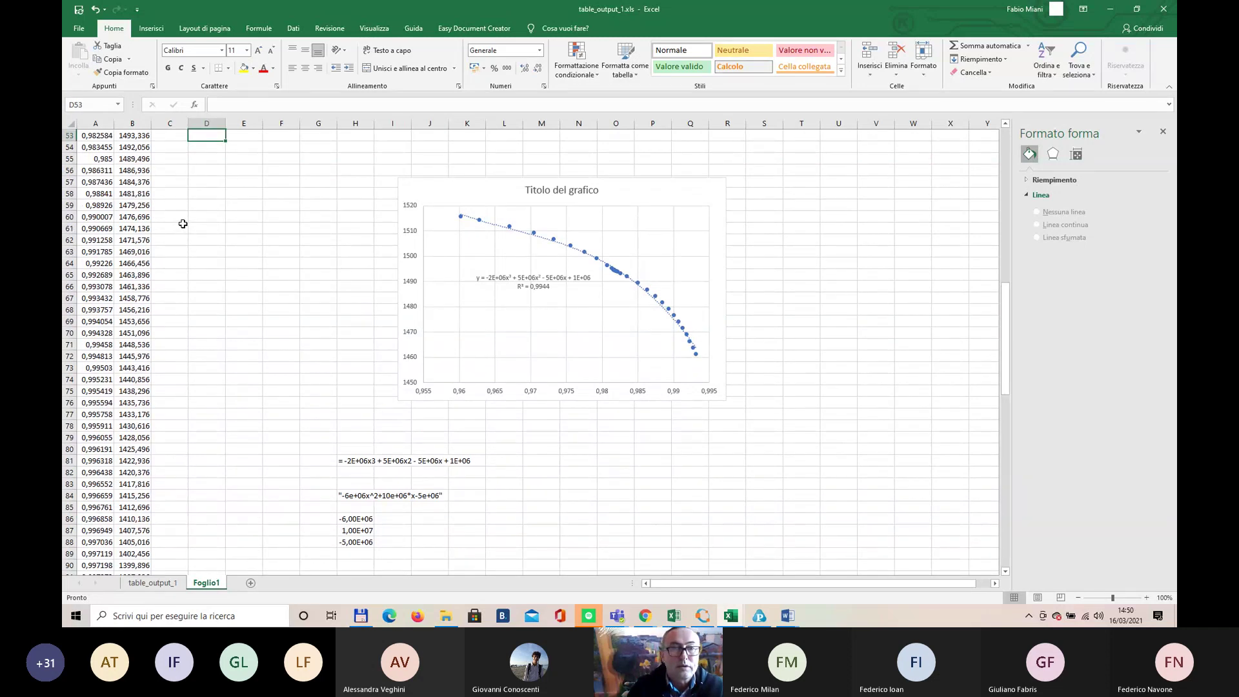
key("ctrl+Up")
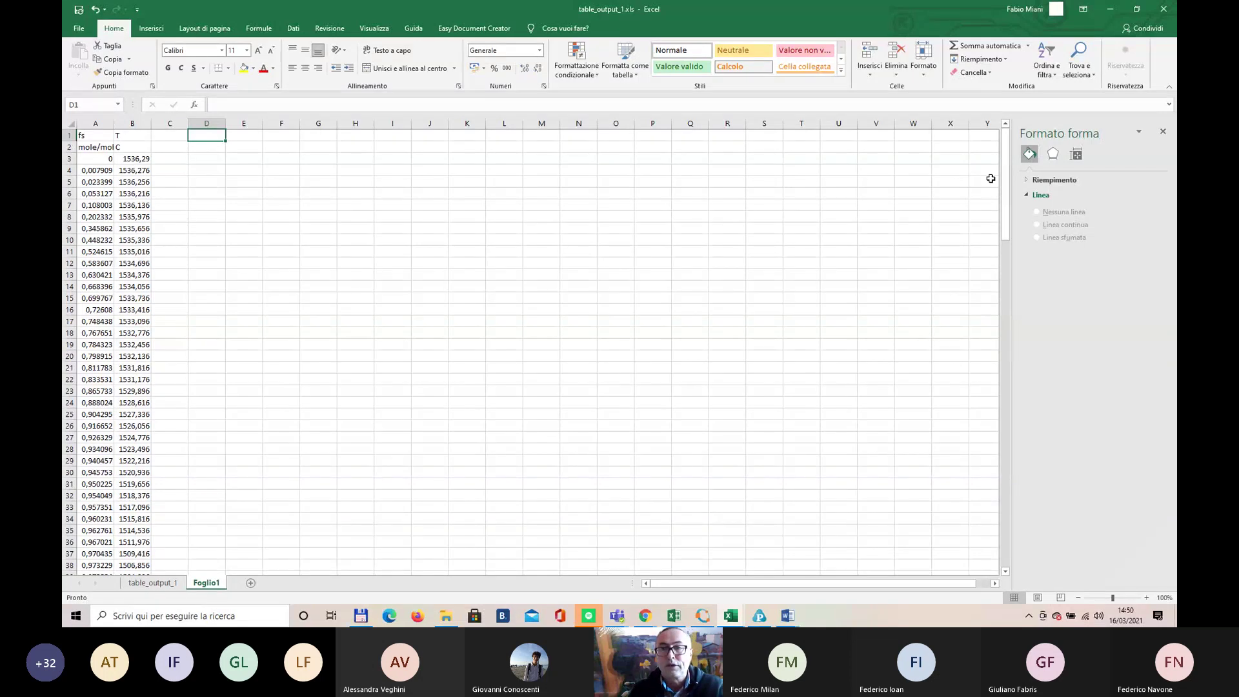
left_click_drag(1005, 188, 995, 342)
left_click(487, 225)
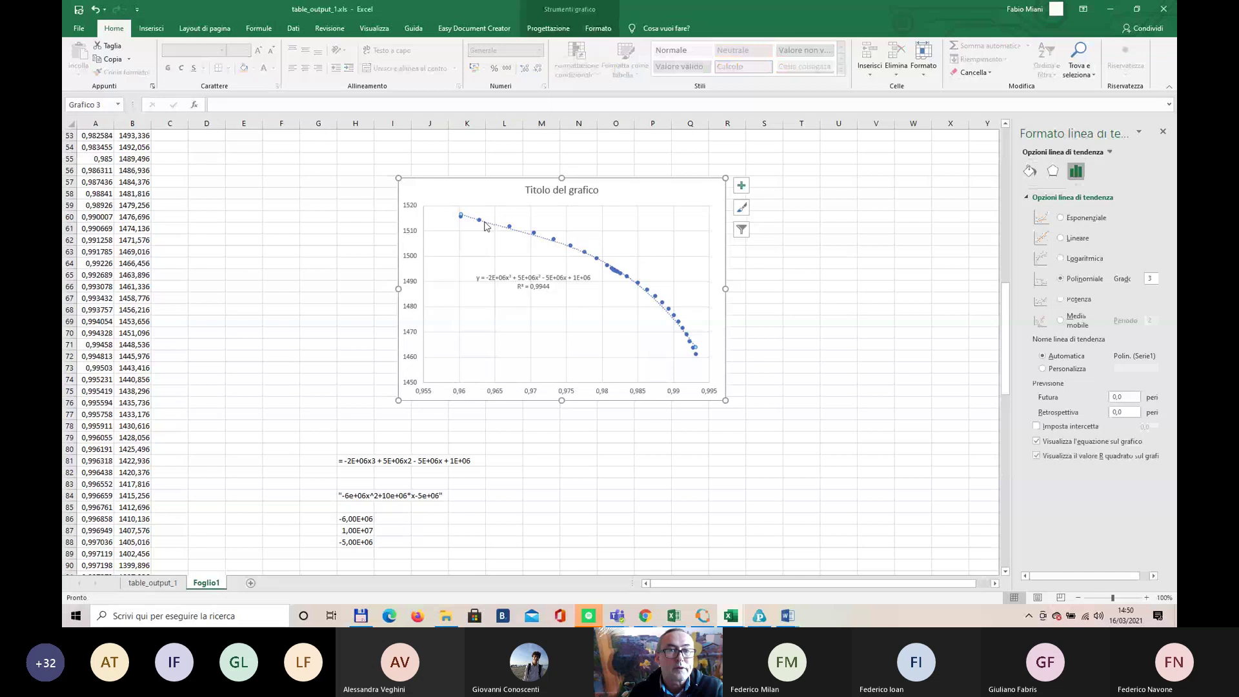
right_click(485, 224)
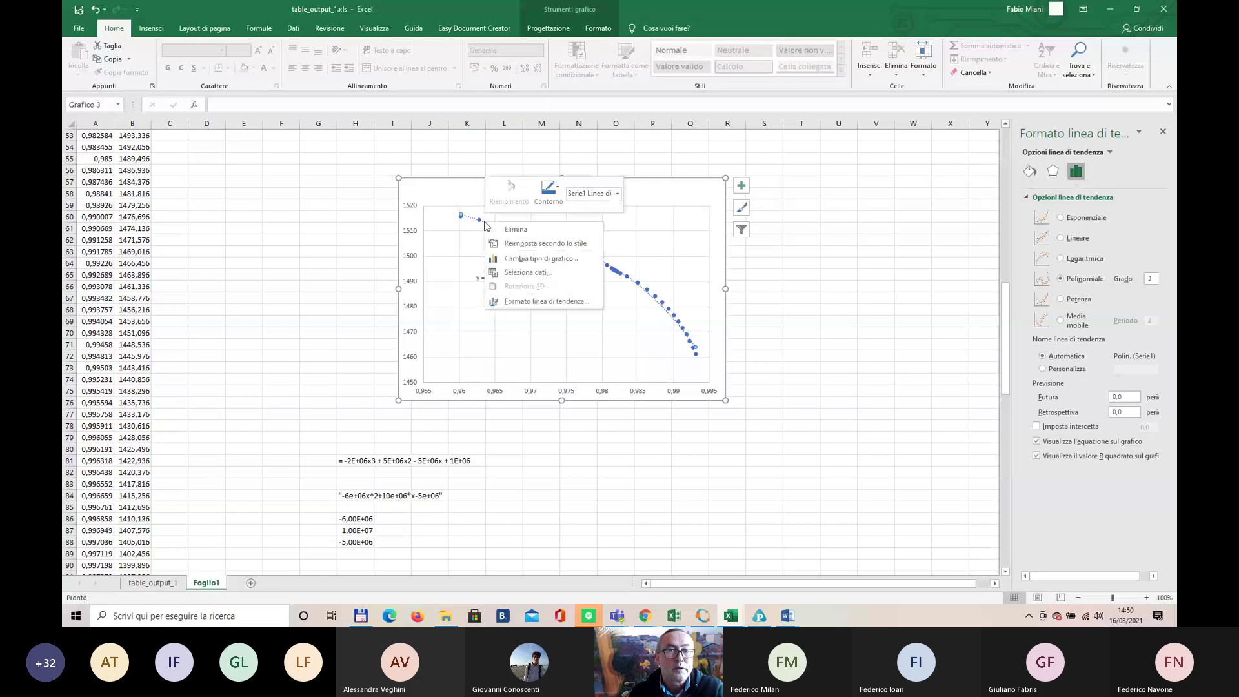
left_click(568, 282)
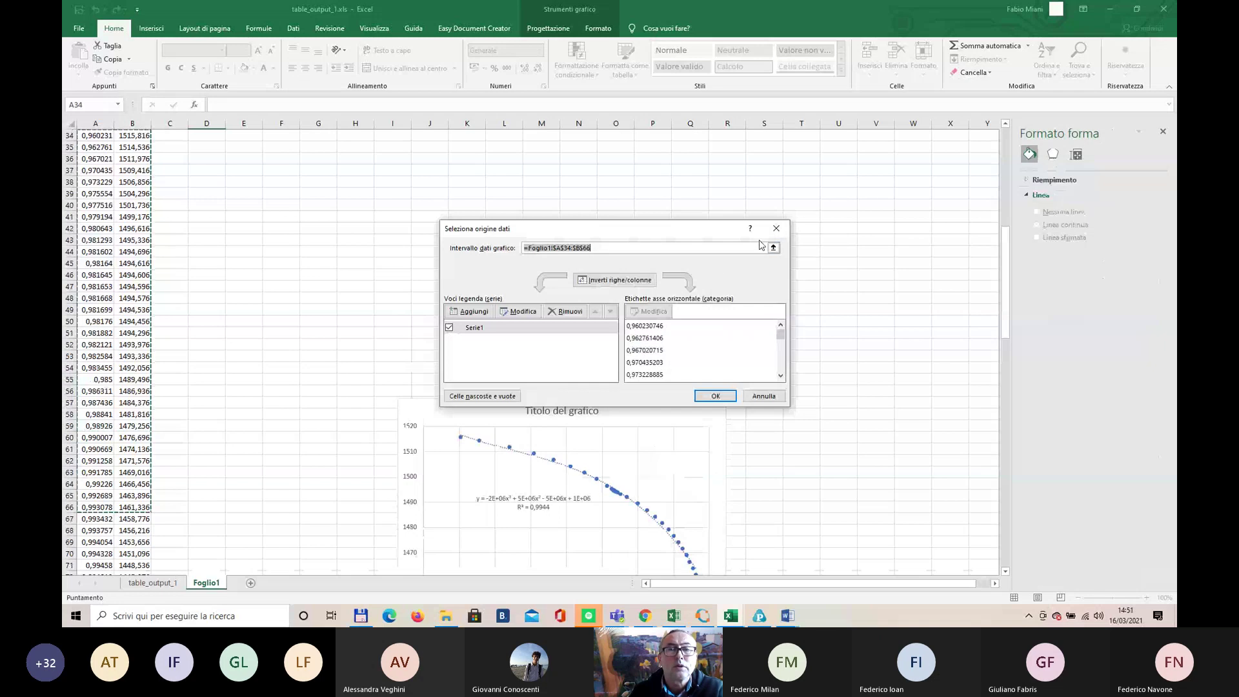
left_click(776, 228)
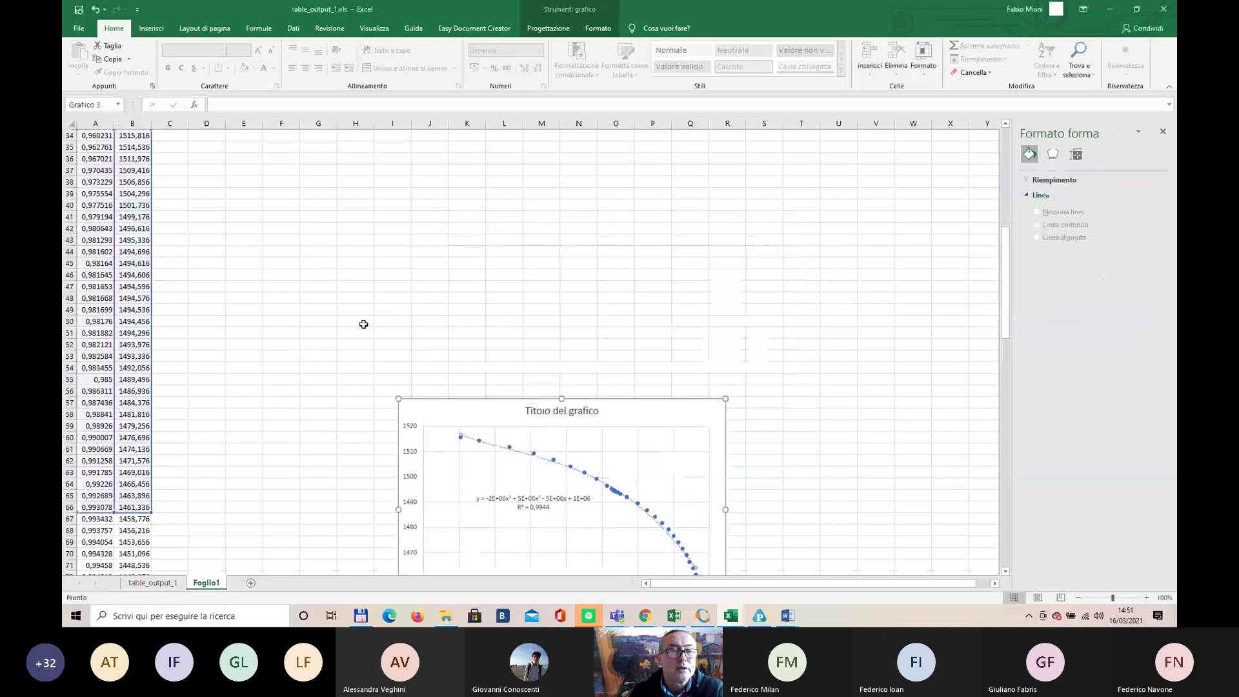
Step: Select cell C34, beside the first data row plotted in the chart
left_click(207, 298)
left_click(179, 173)
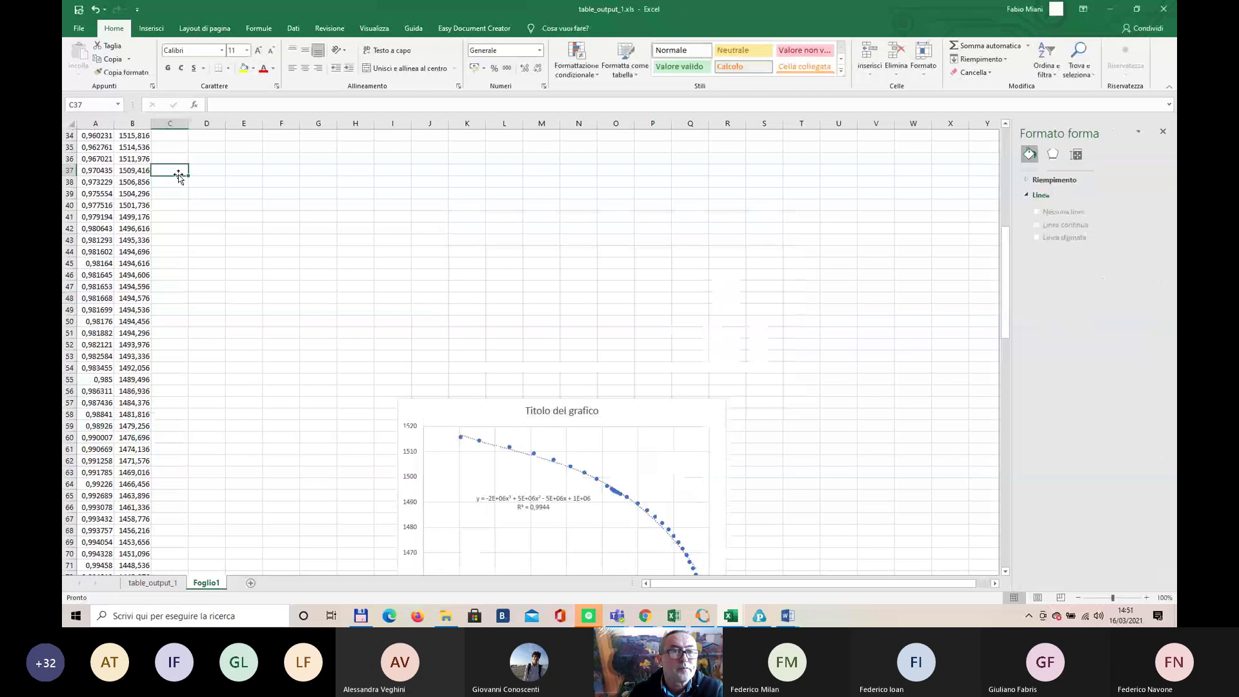
scroll(187, 169, "up", 2)
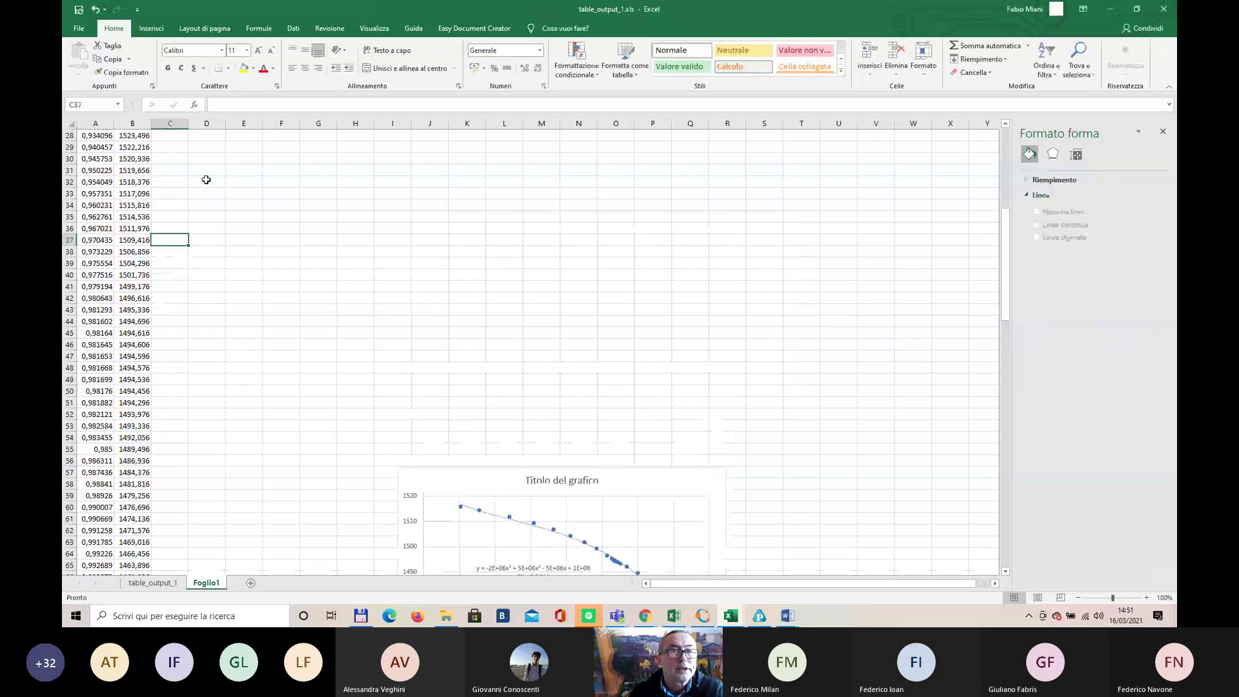
left_click(178, 172)
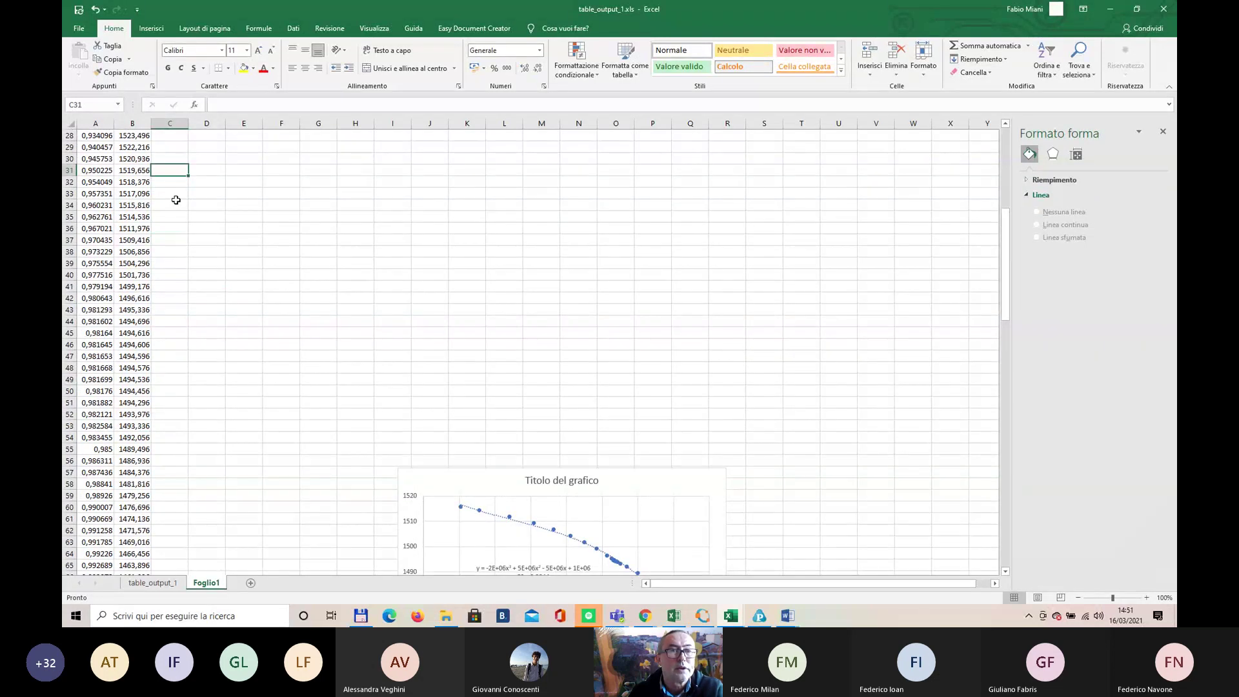
left_click(175, 202)
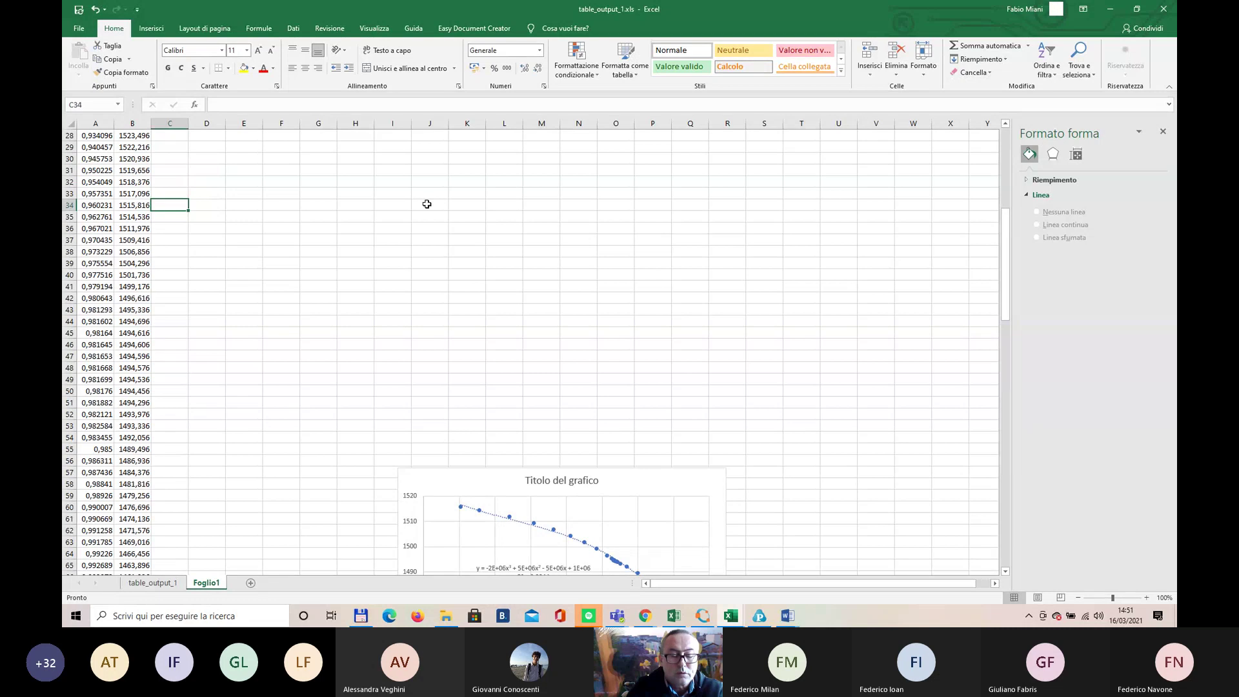
type("=")
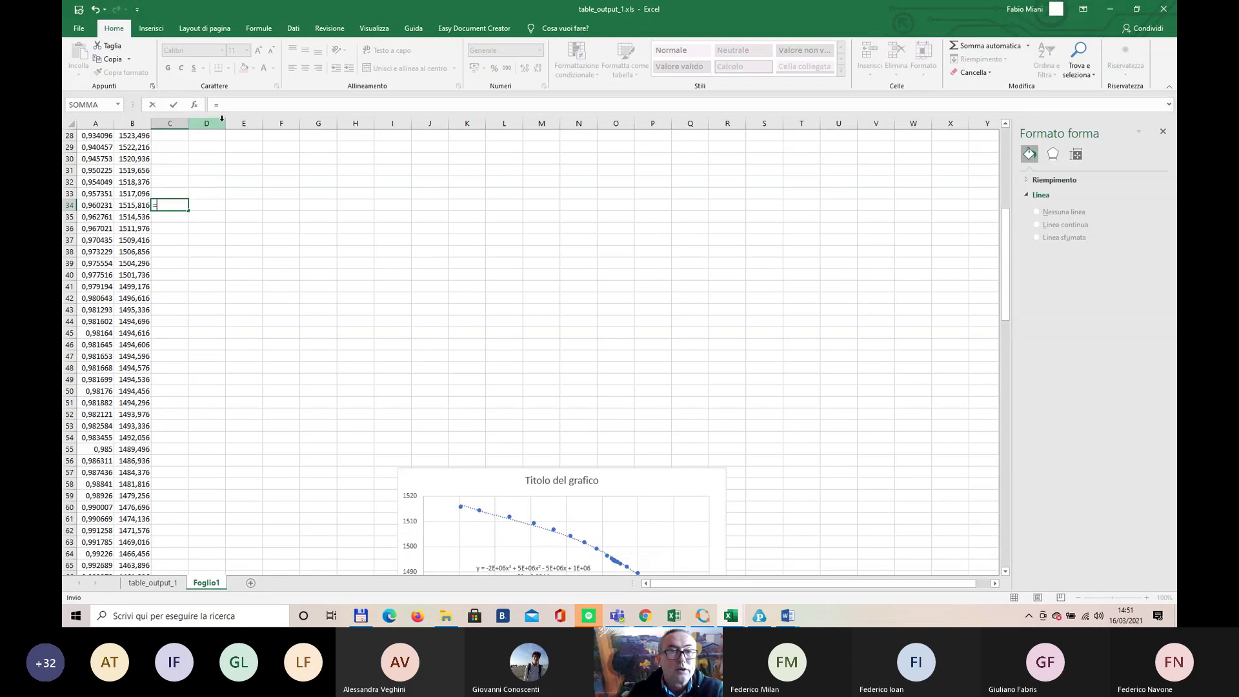
left_click(102, 203)
left_click(215, 204)
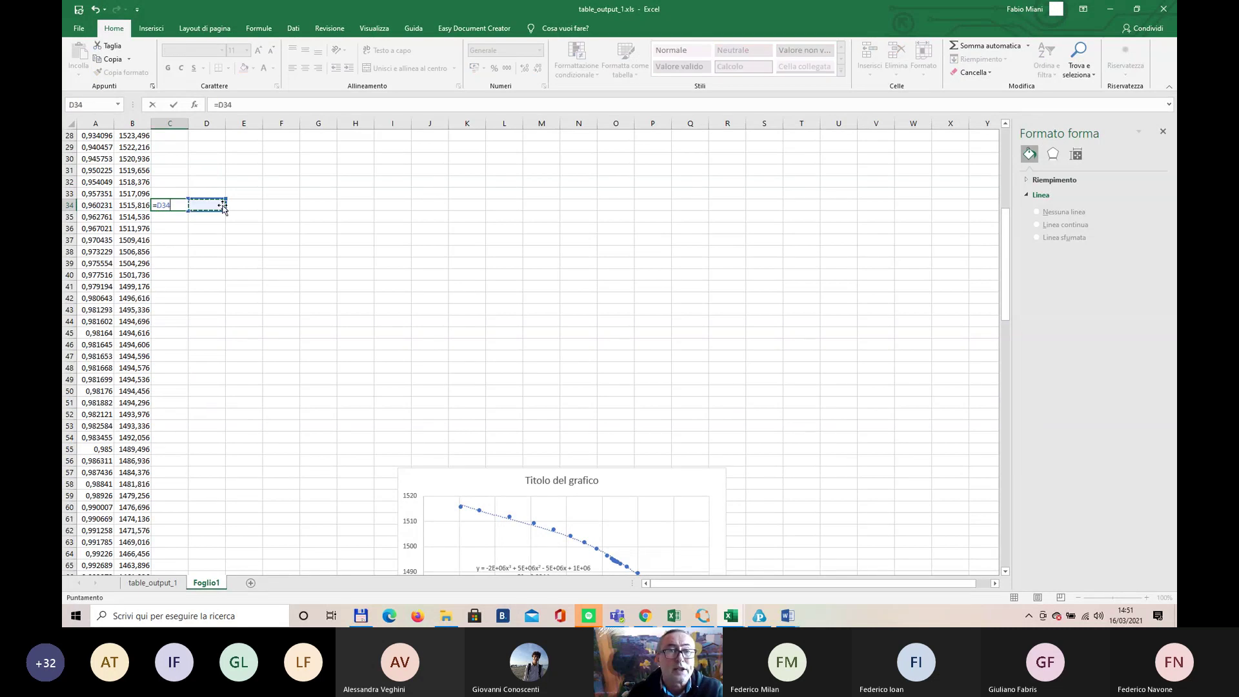
key("Escape")
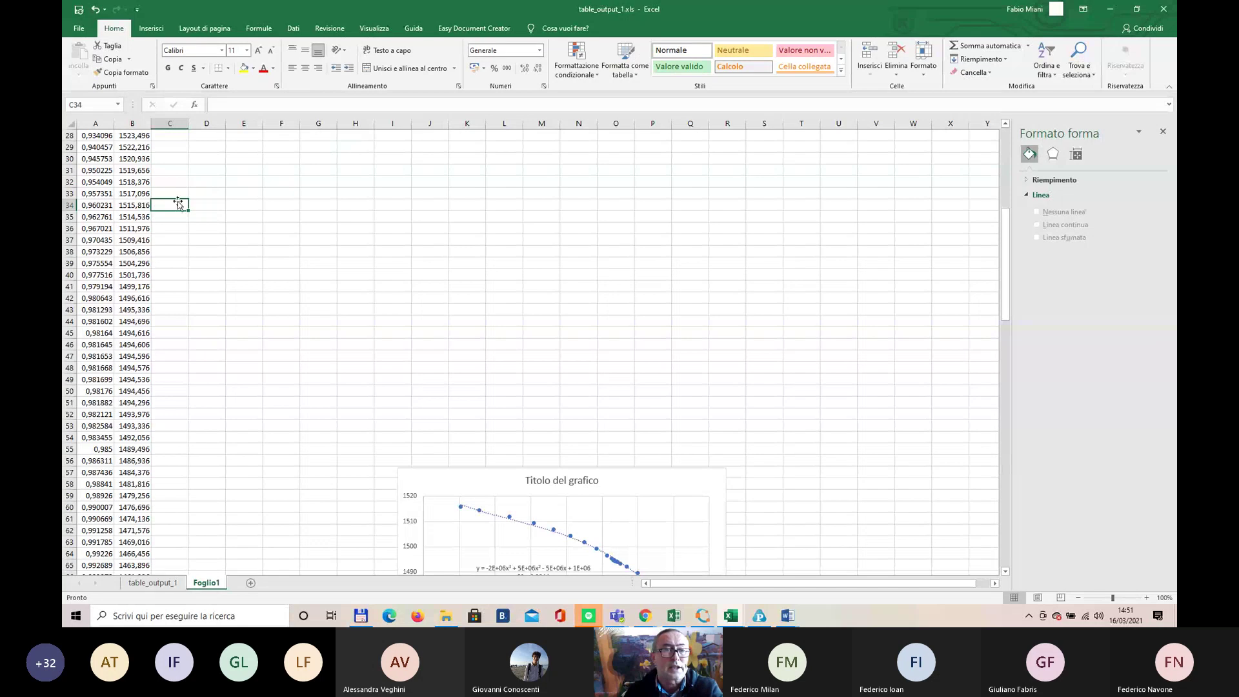
Step: Enter the formula =A34 in cell C34 to reference that row's solid fraction
type("=")
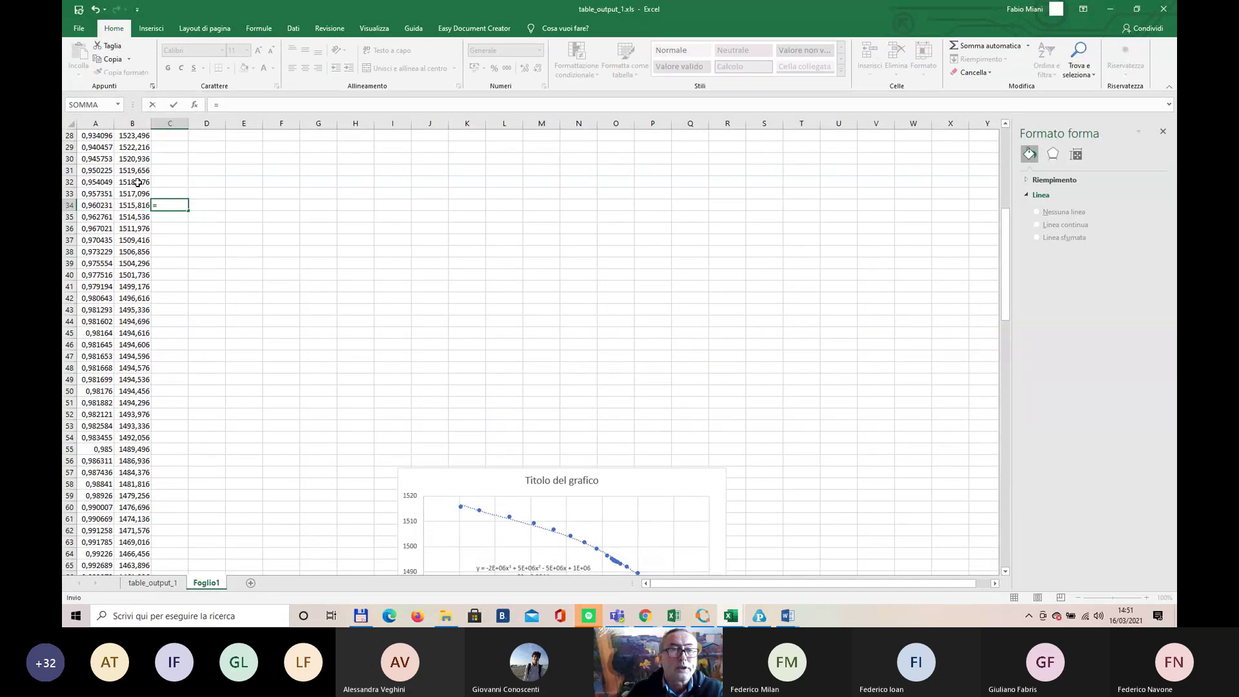
left_click(93, 206)
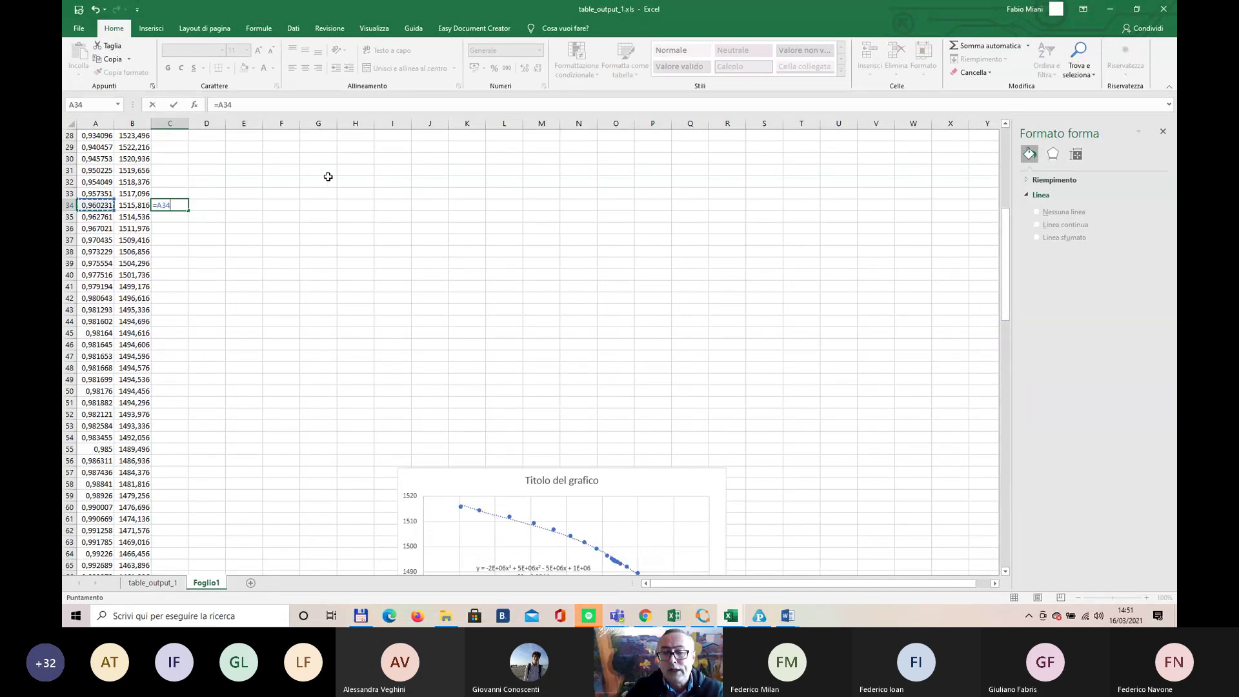
key("Return")
Step: Enter the formula =B34 in cell D34 to reference that row's temperature
left_click(208, 203)
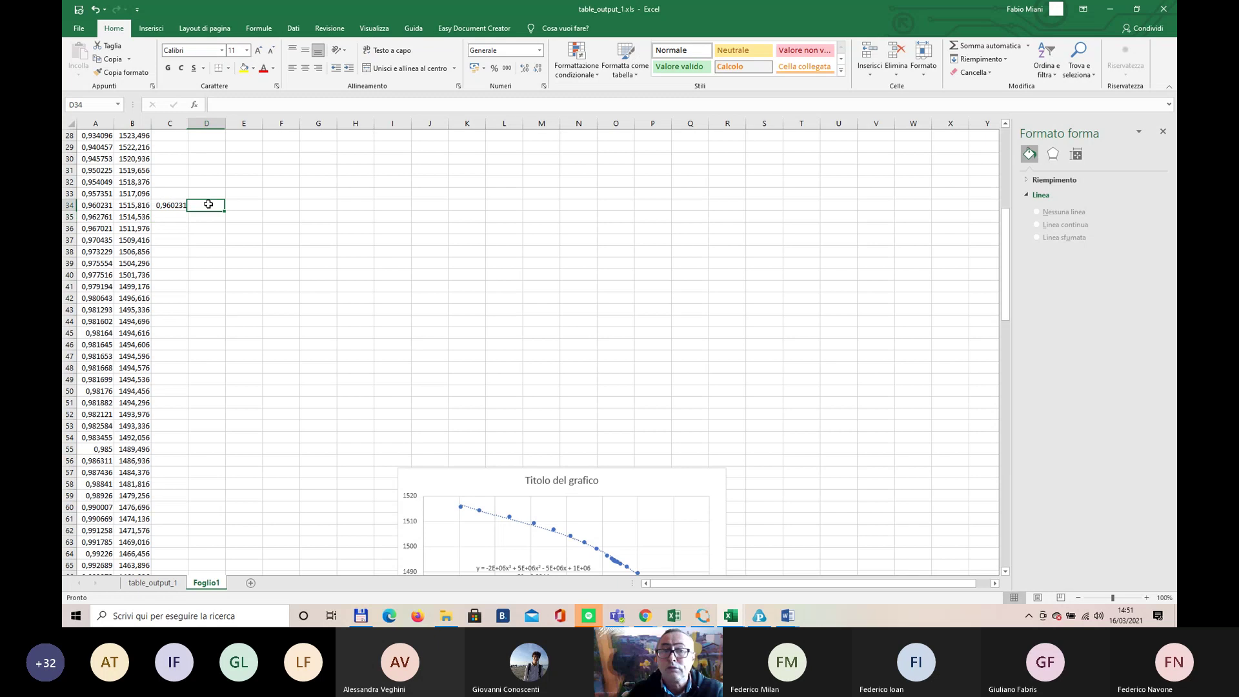
type("=")
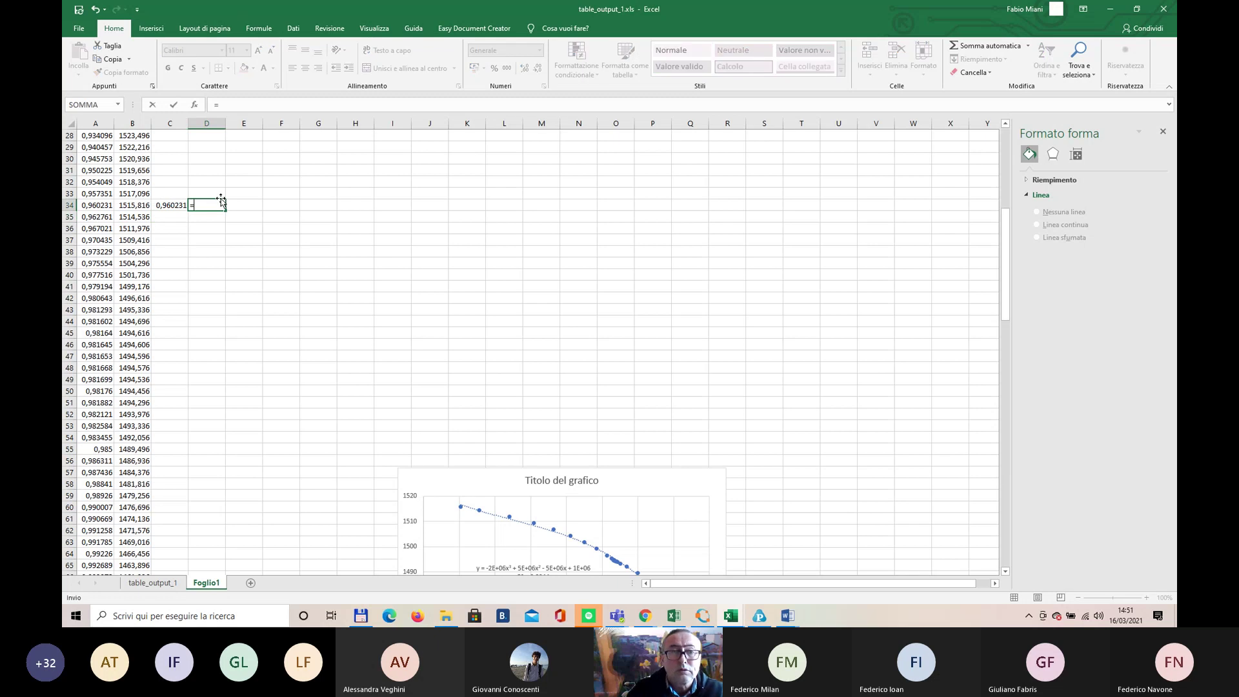
left_click(147, 205)
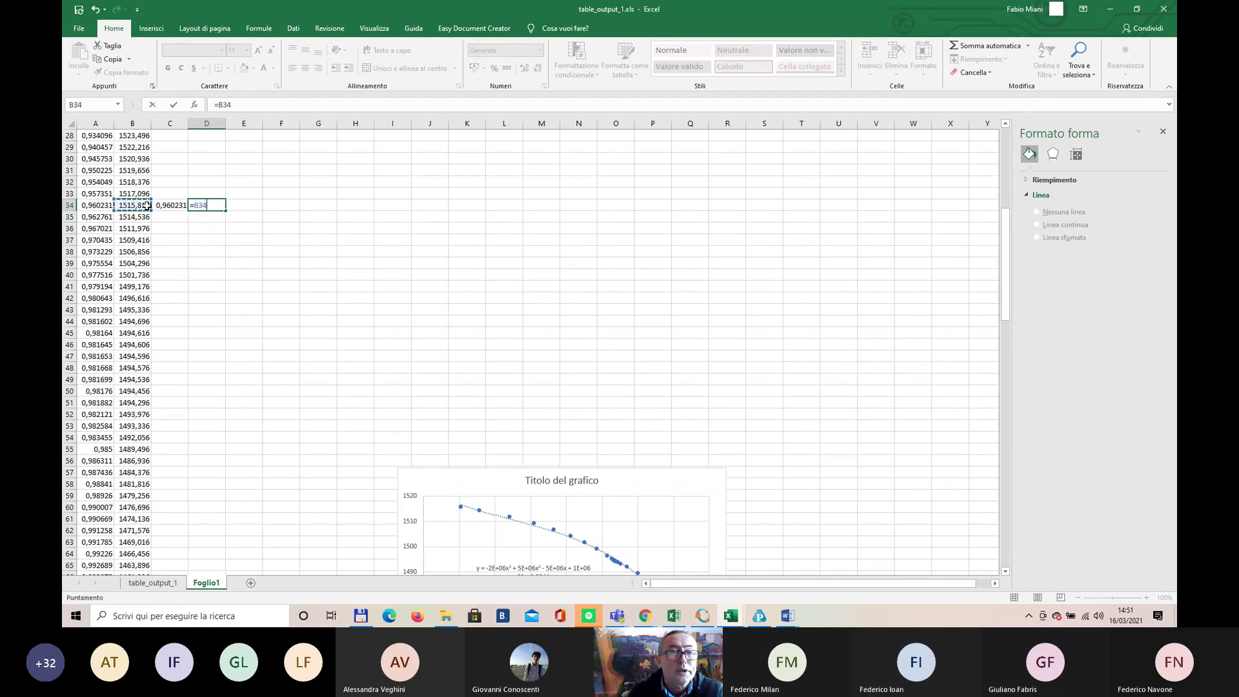
key("Return")
Step: Head the two new columns in row 33 with "fs^(1/2) in C33 and T in D33
left_click(195, 204)
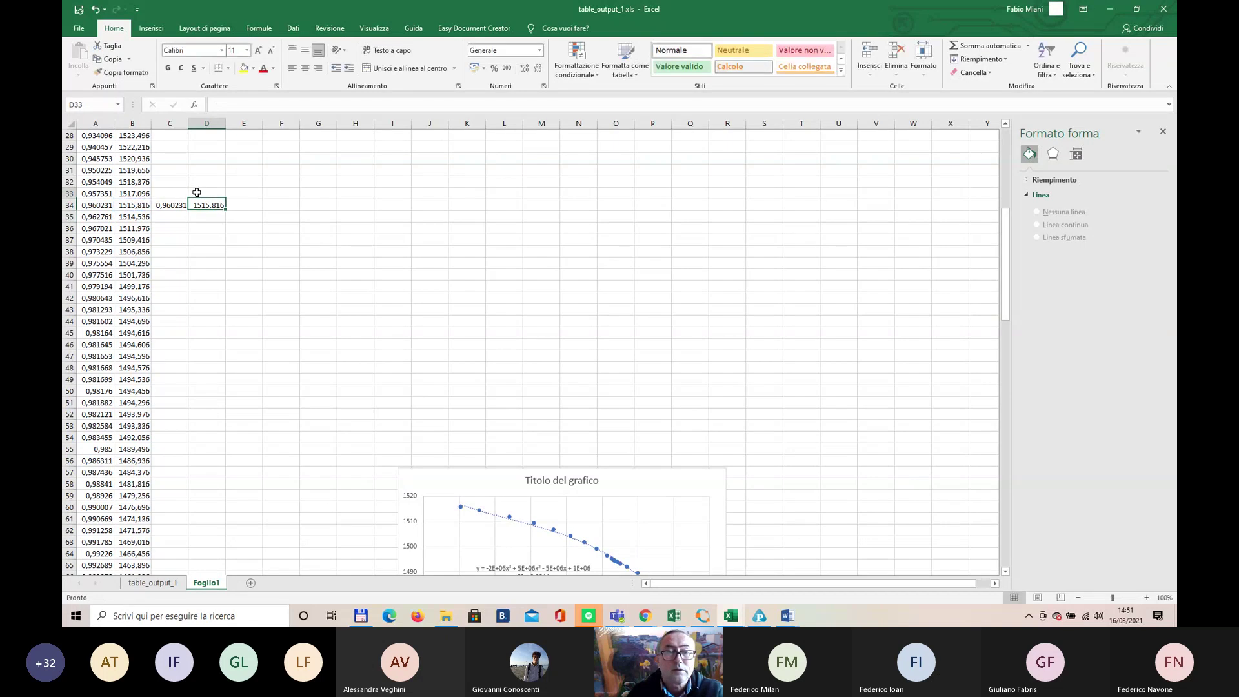
left_click(205, 192)
type("T")
key("Left")
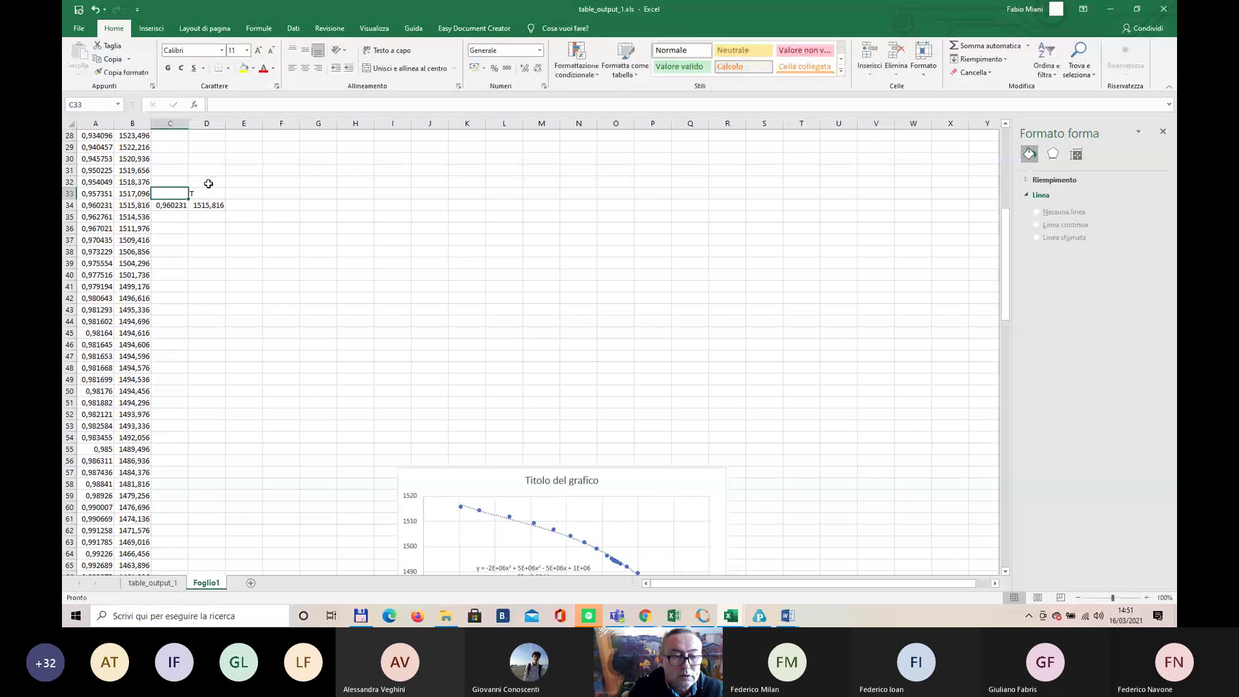
type("\"fs^(1/")
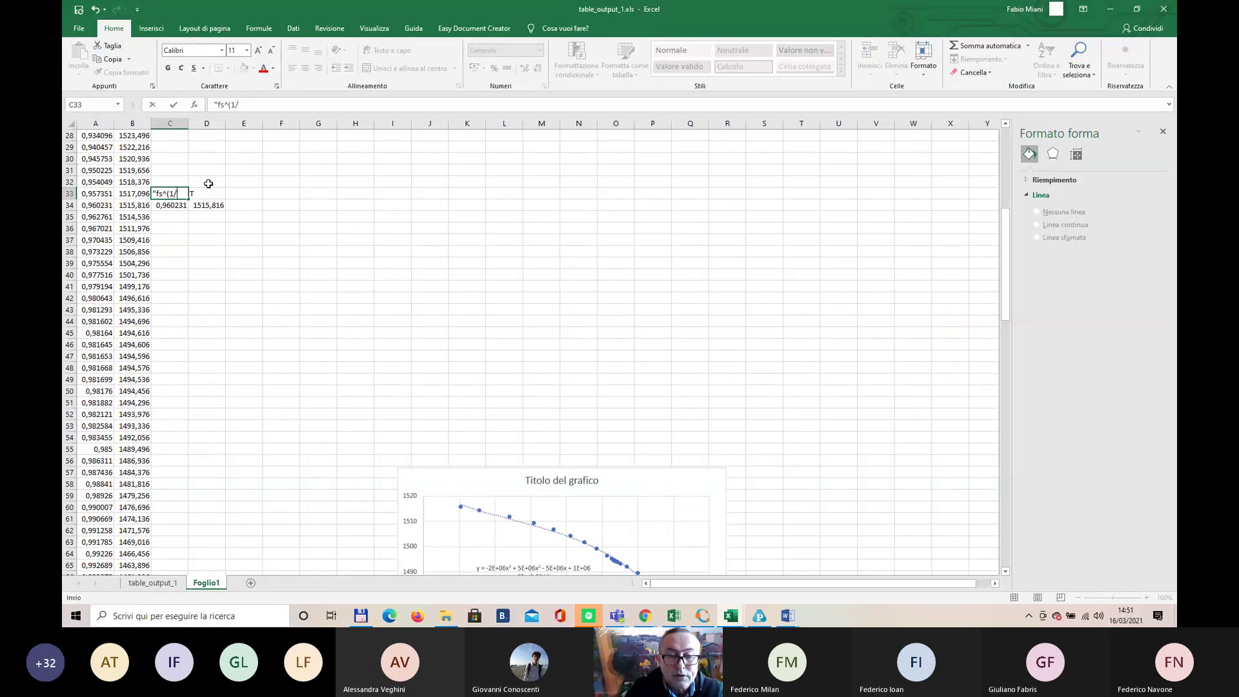
type("2)")
key("Return")
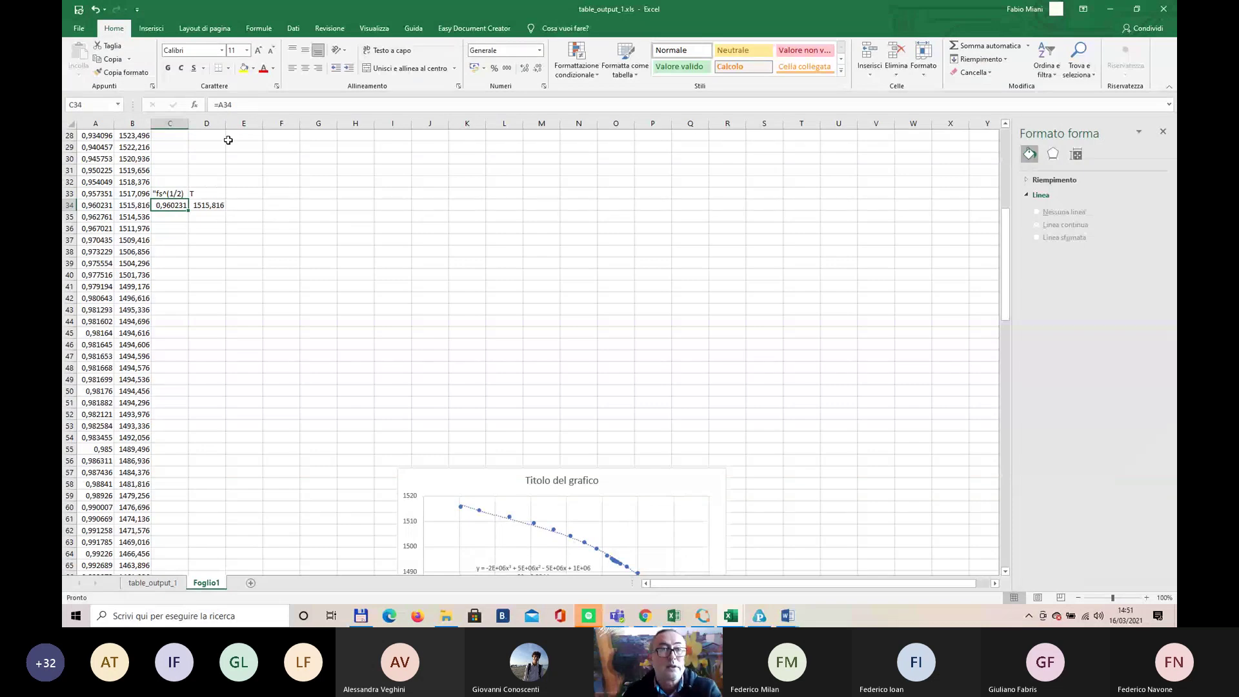
Step: Change the formula in C34 to =A34^(1/2) and copy C34:D34 down through row 61
left_click(288, 110)
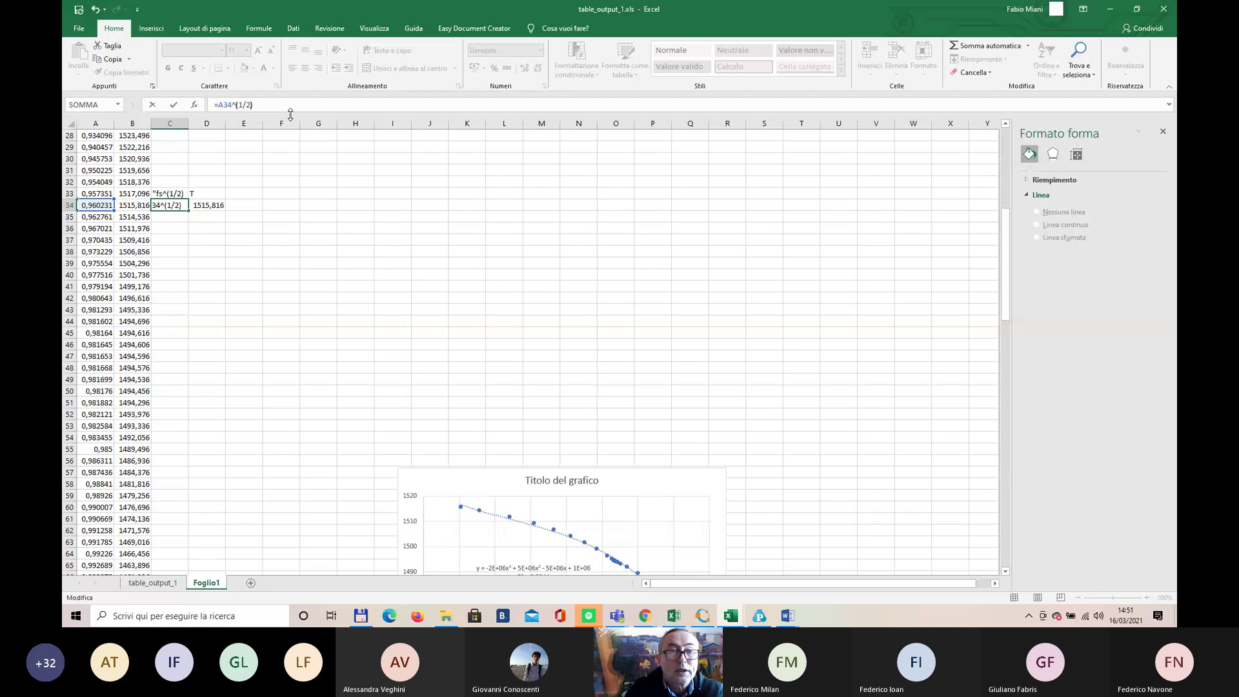
key("Return")
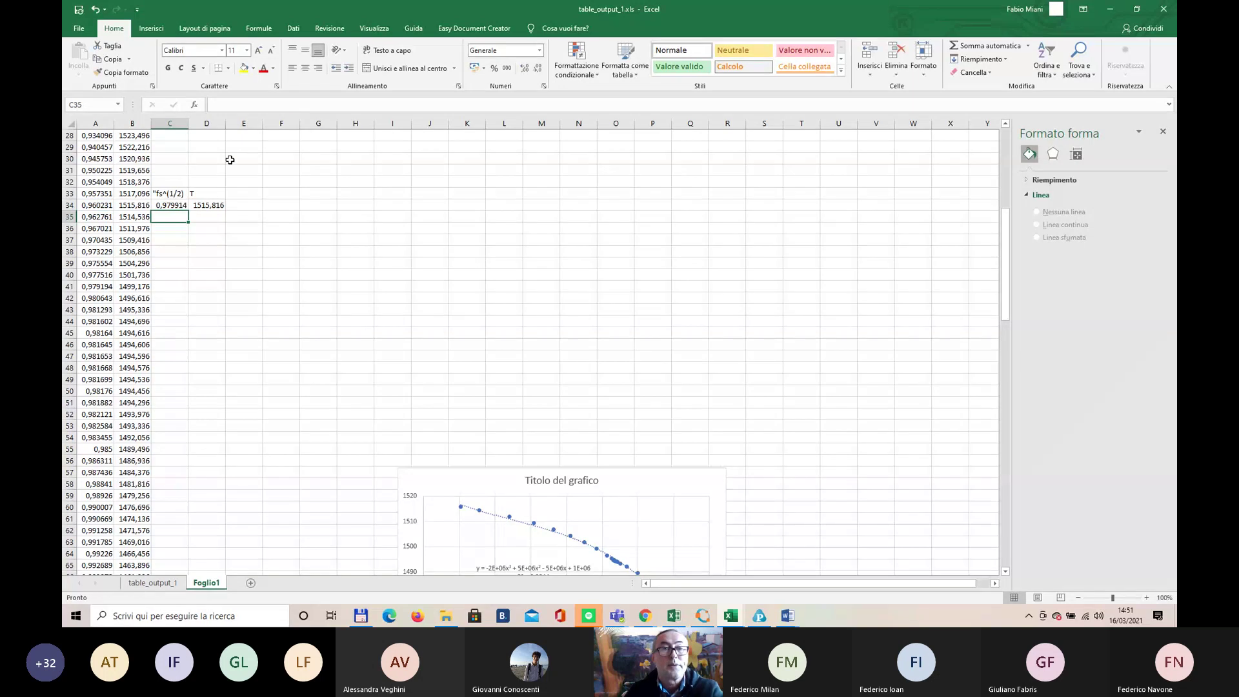
left_click_drag(166, 204, 209, 516)
key("ctrl+c")
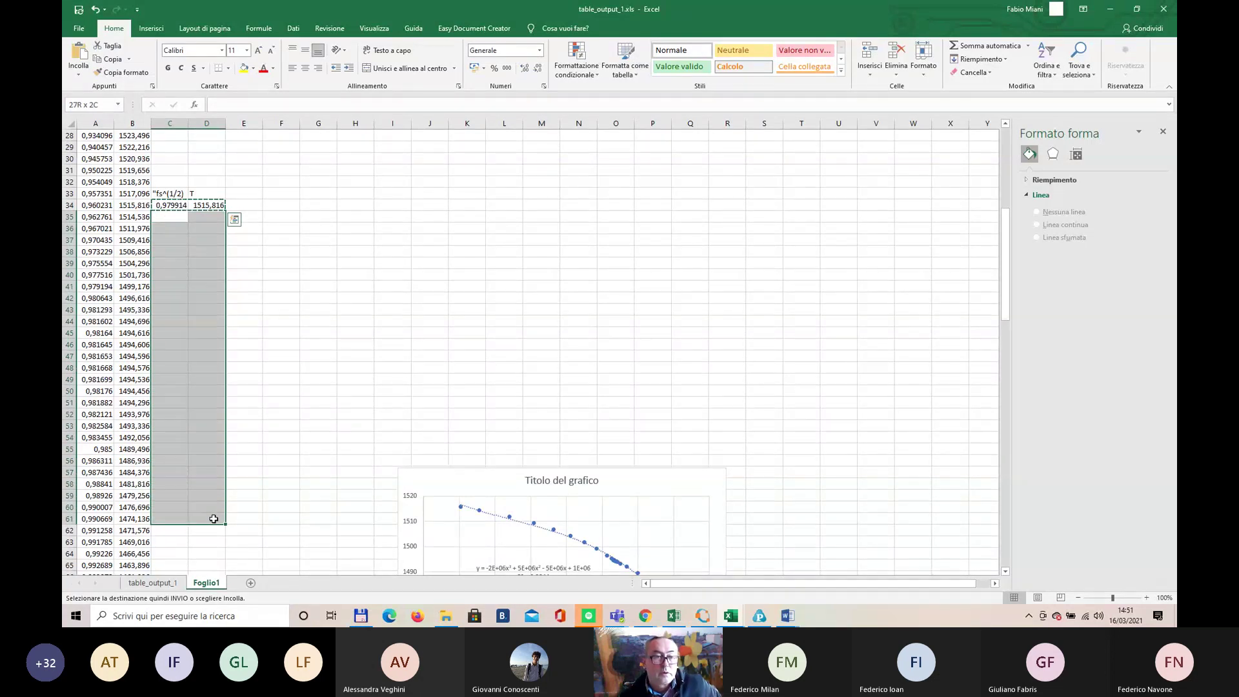
key("ctrl+v")
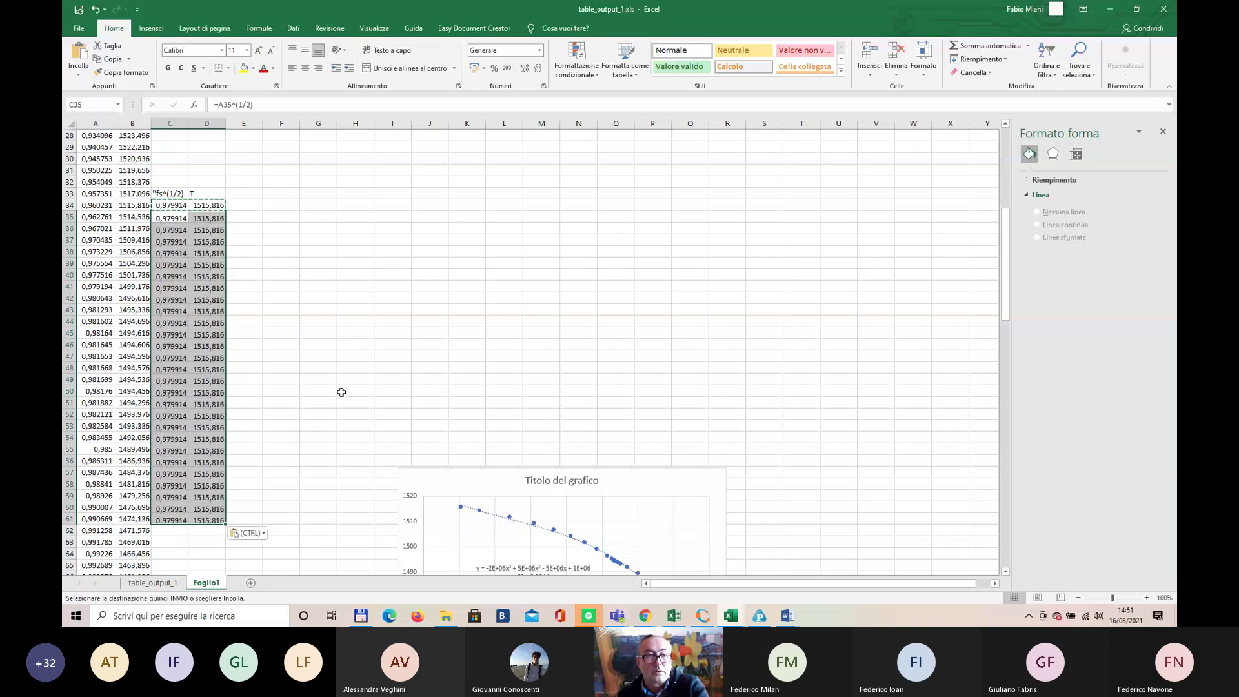
left_click(378, 305)
Step: Insert a scatter chart of C34:D61 and place it in the empty area above the existing trendline chart
left_click_drag(174, 205, 207, 518)
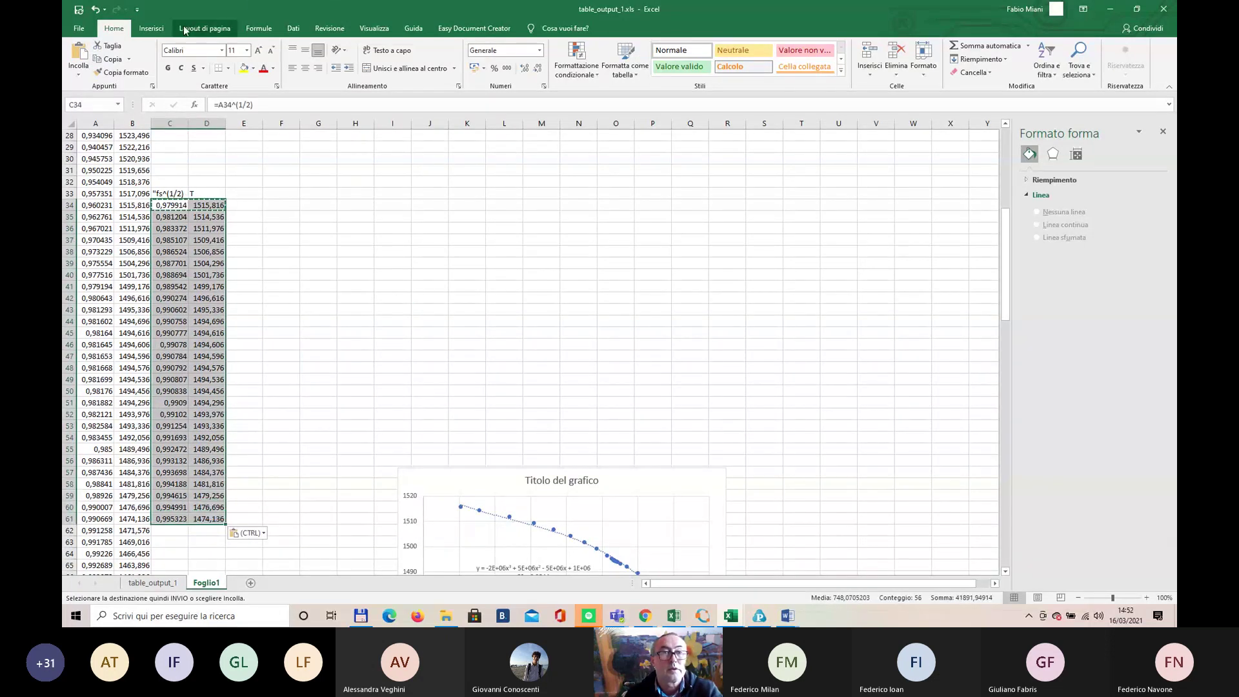
left_click(151, 28)
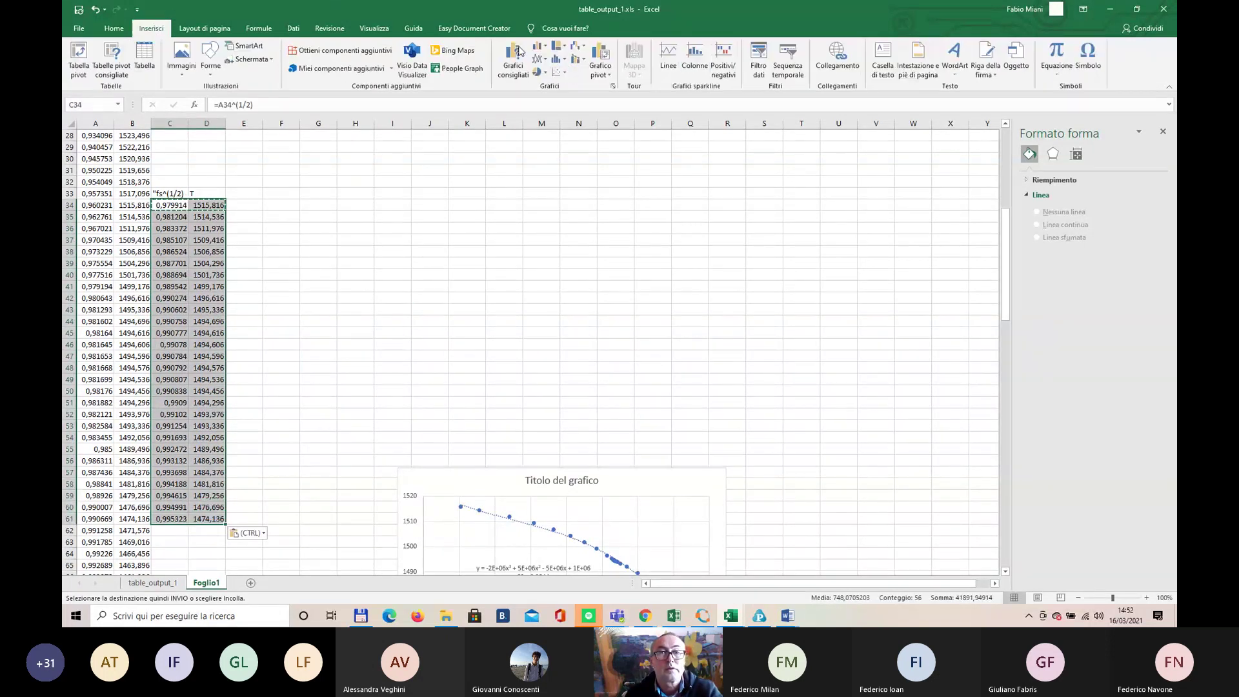
left_click(558, 72)
left_click(568, 110)
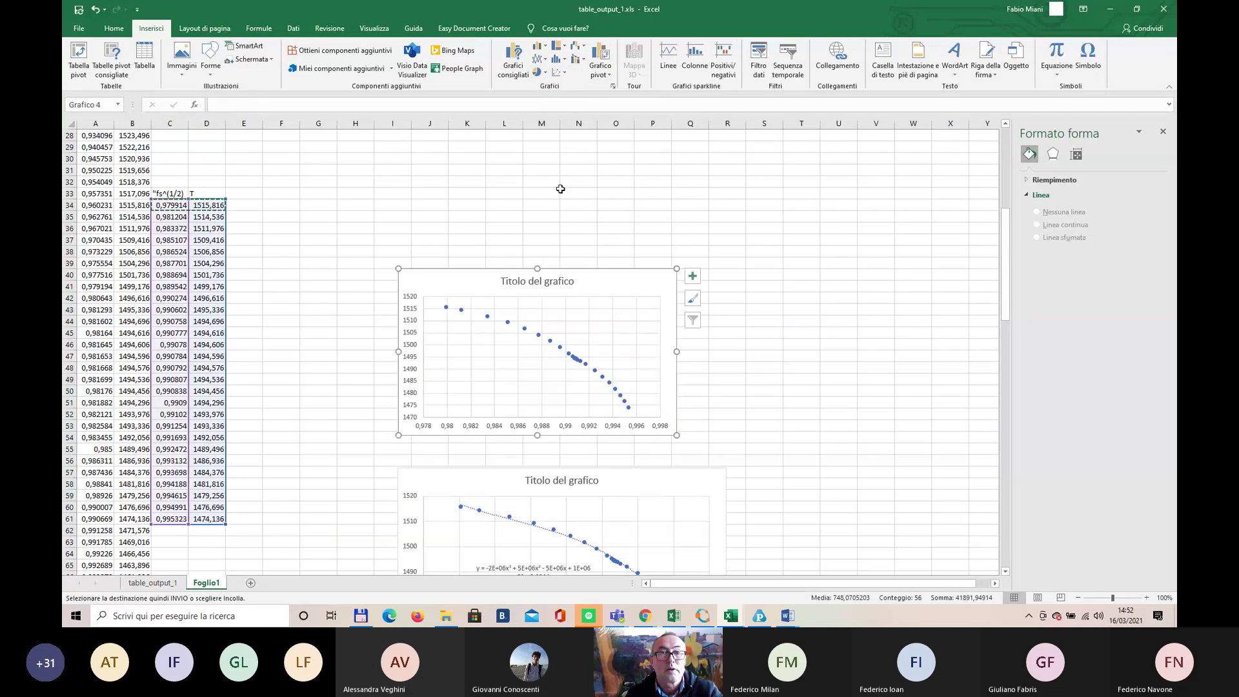
left_click_drag(561, 269, 611, 170)
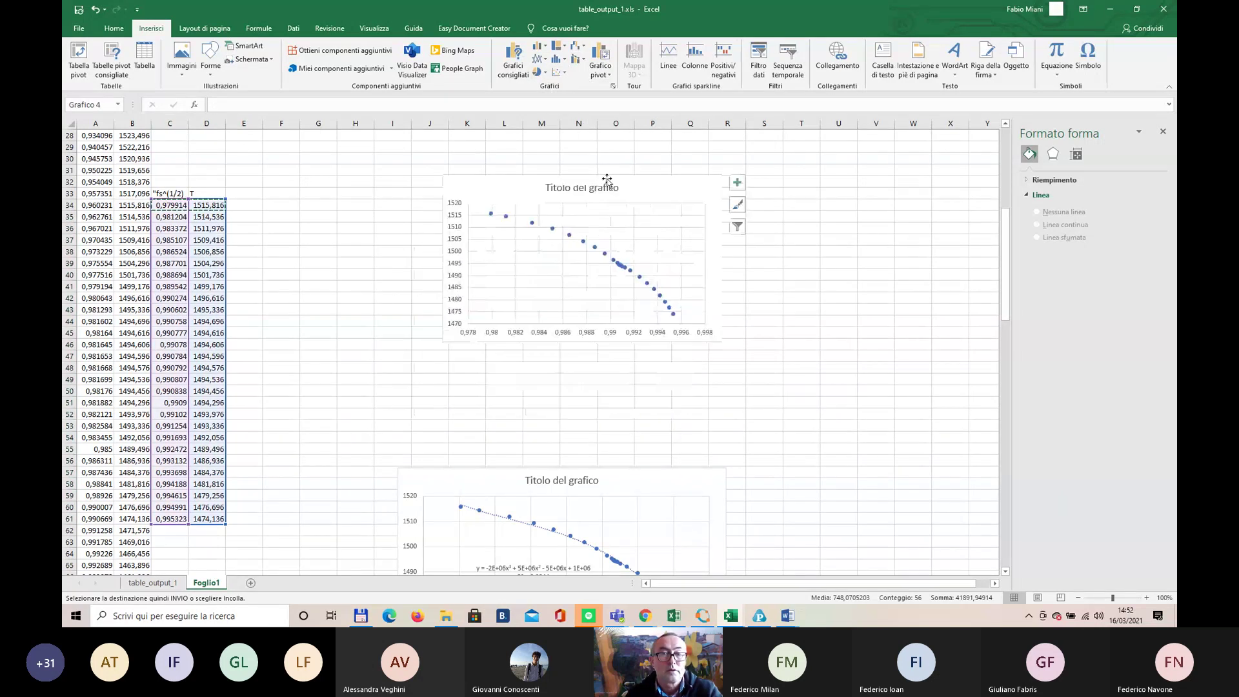
Step: Add a degree 2 polynomial trendline to the new chart's series, displaying its equation and R-squared value
left_click(553, 229)
right_click(554, 229)
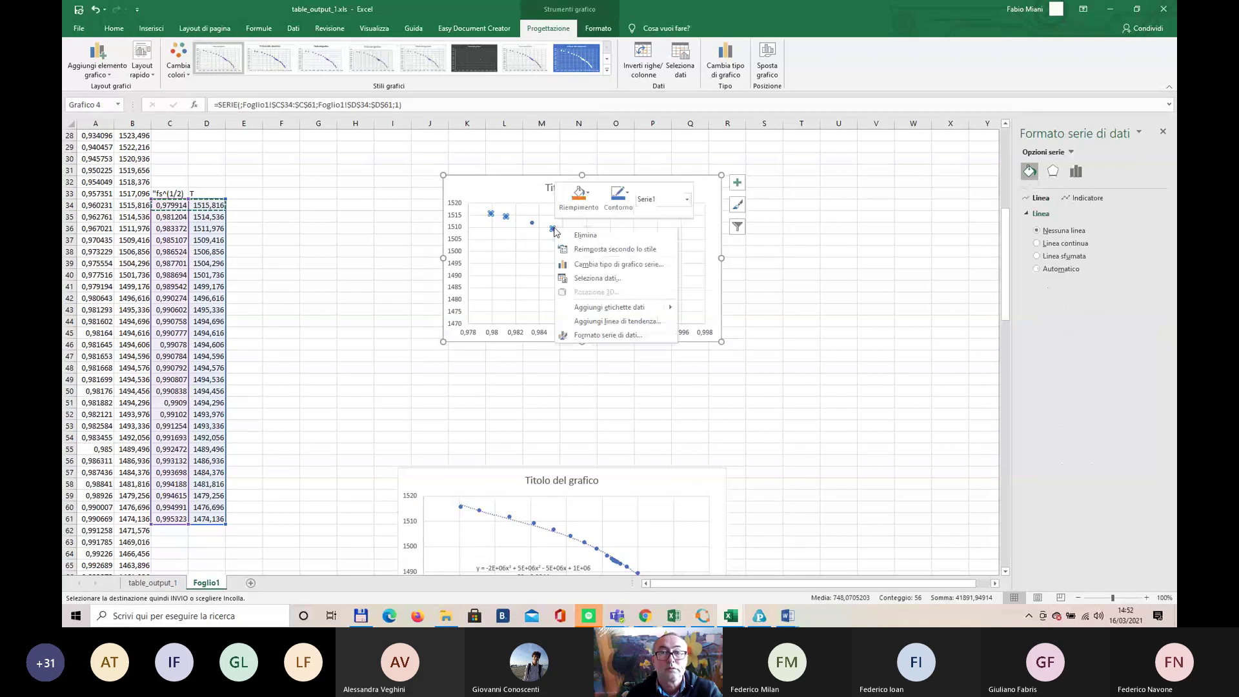
left_click(622, 322)
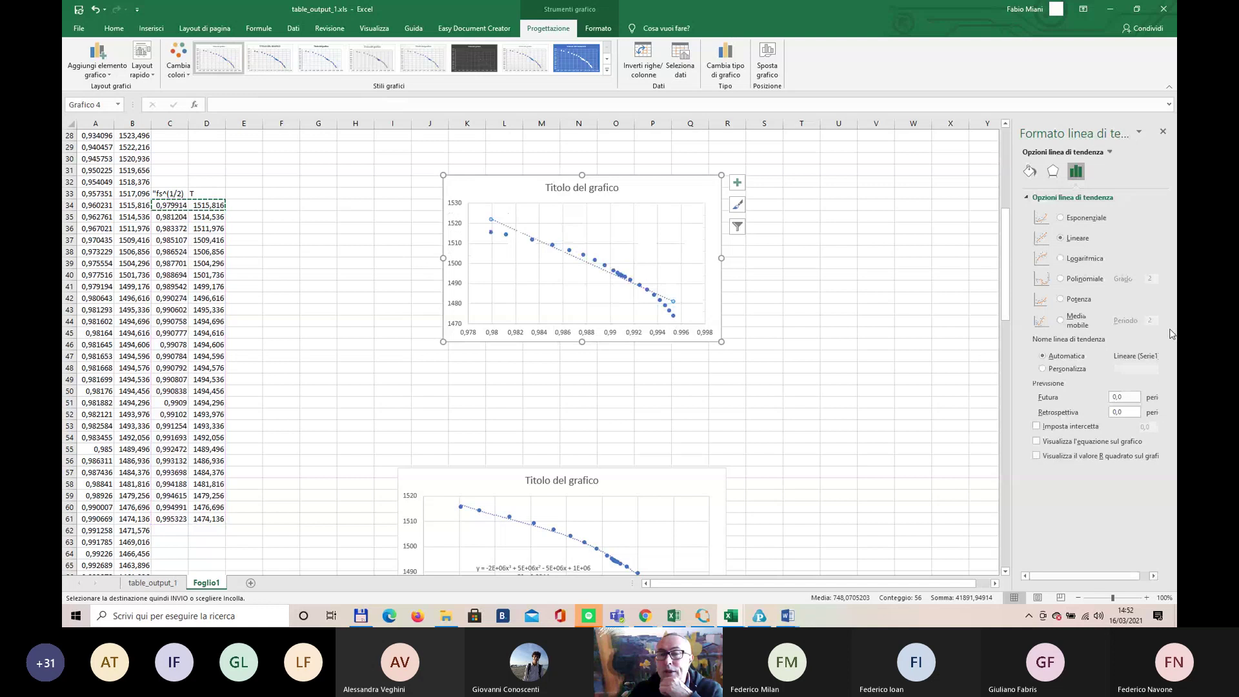
left_click(1107, 441)
left_click(1103, 456)
left_click(1089, 280)
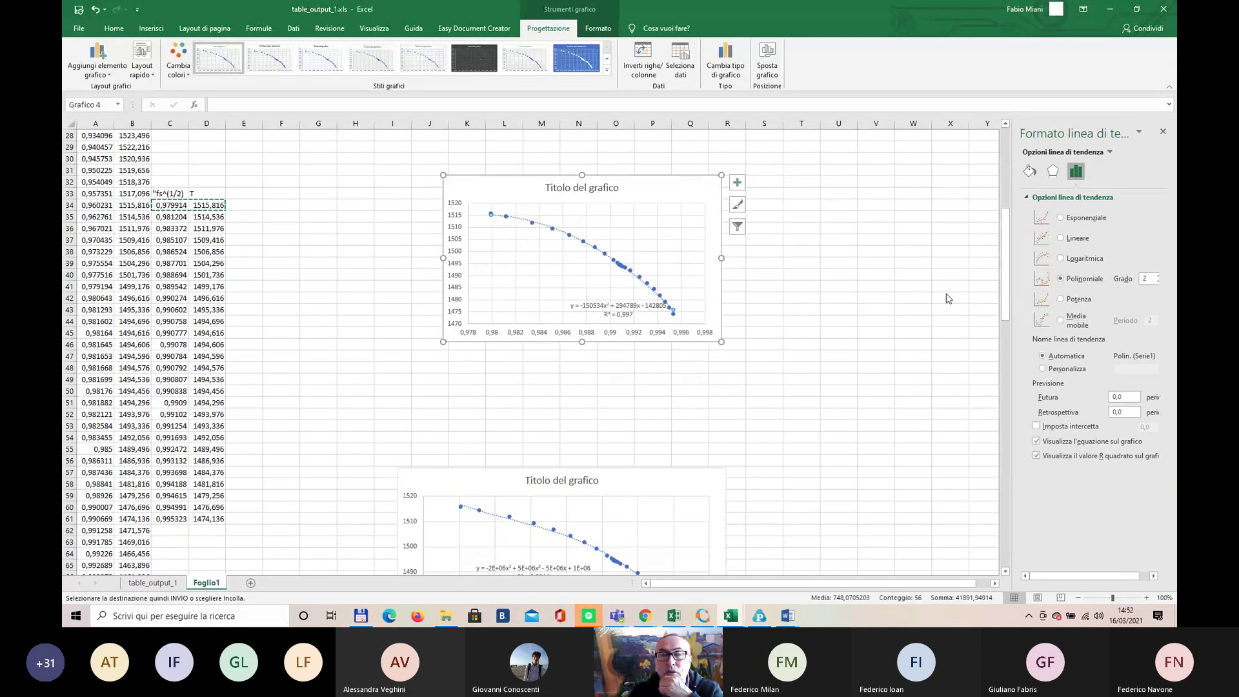
Step: Move the trendline equation label to the empty area below the curve
left_click(635, 305)
left_click_drag(599, 294, 536, 269)
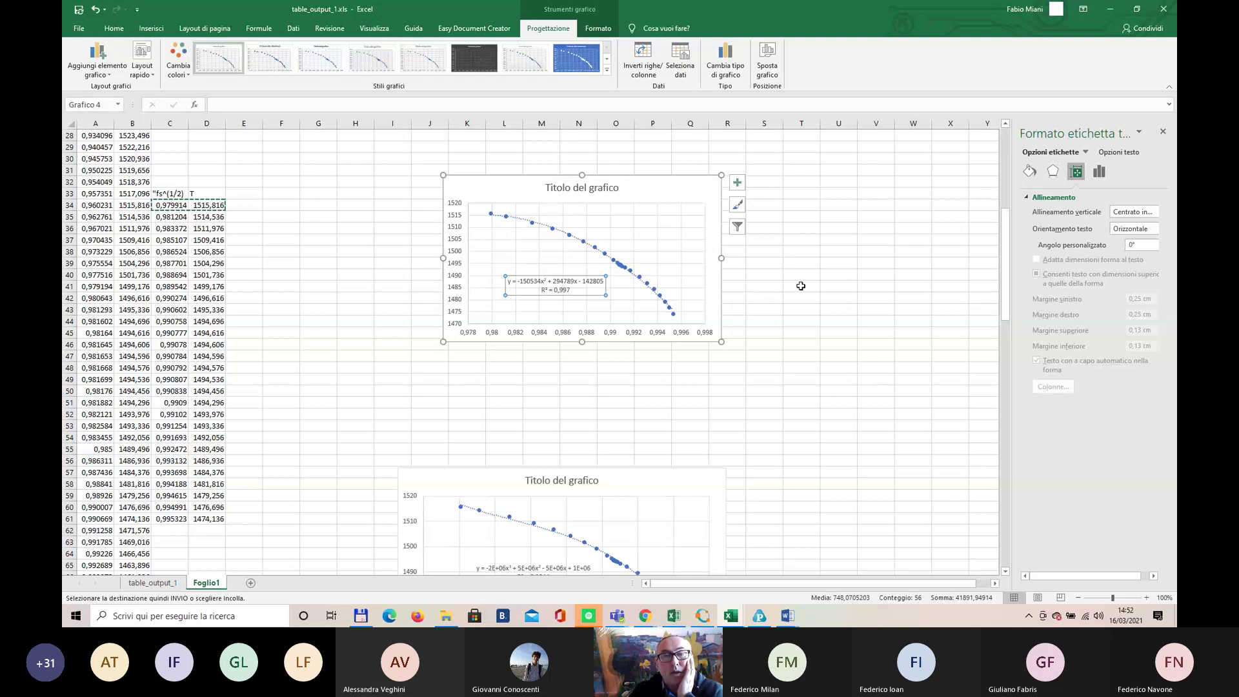
left_click(833, 250)
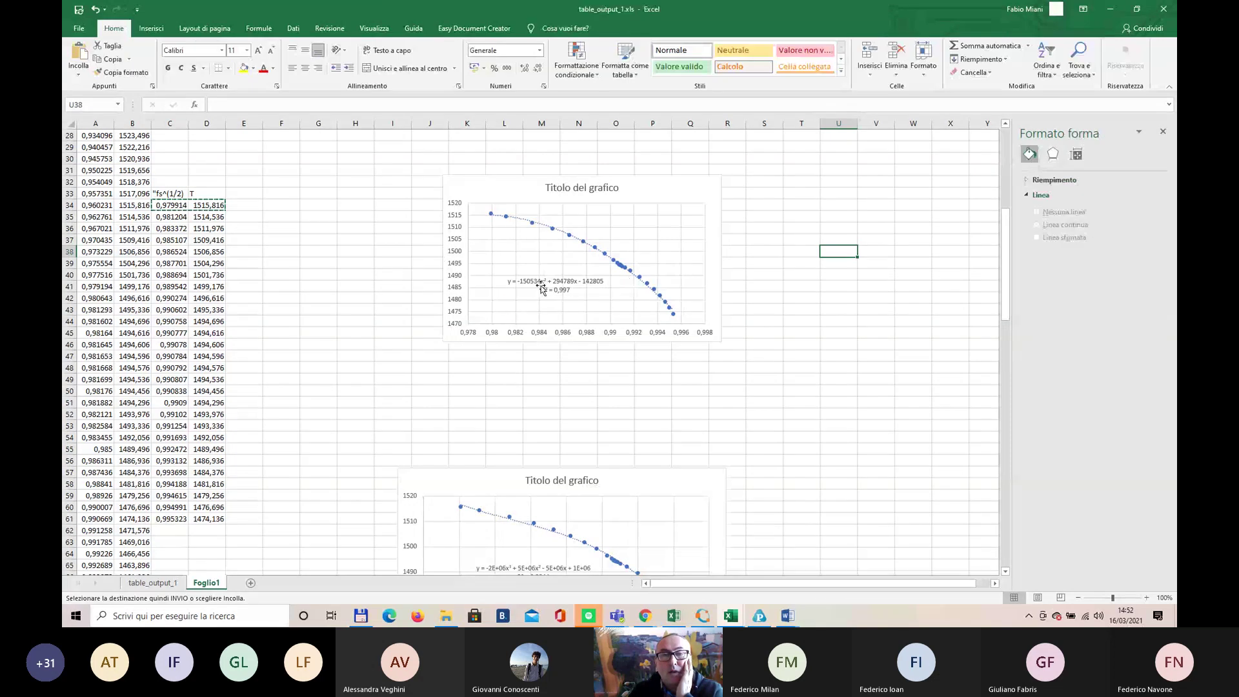
Step: Copy the trendline equation from the chart label into cell S38 as quoted text, "= -150534x2 + 294789x - 142805"
left_click(555, 285)
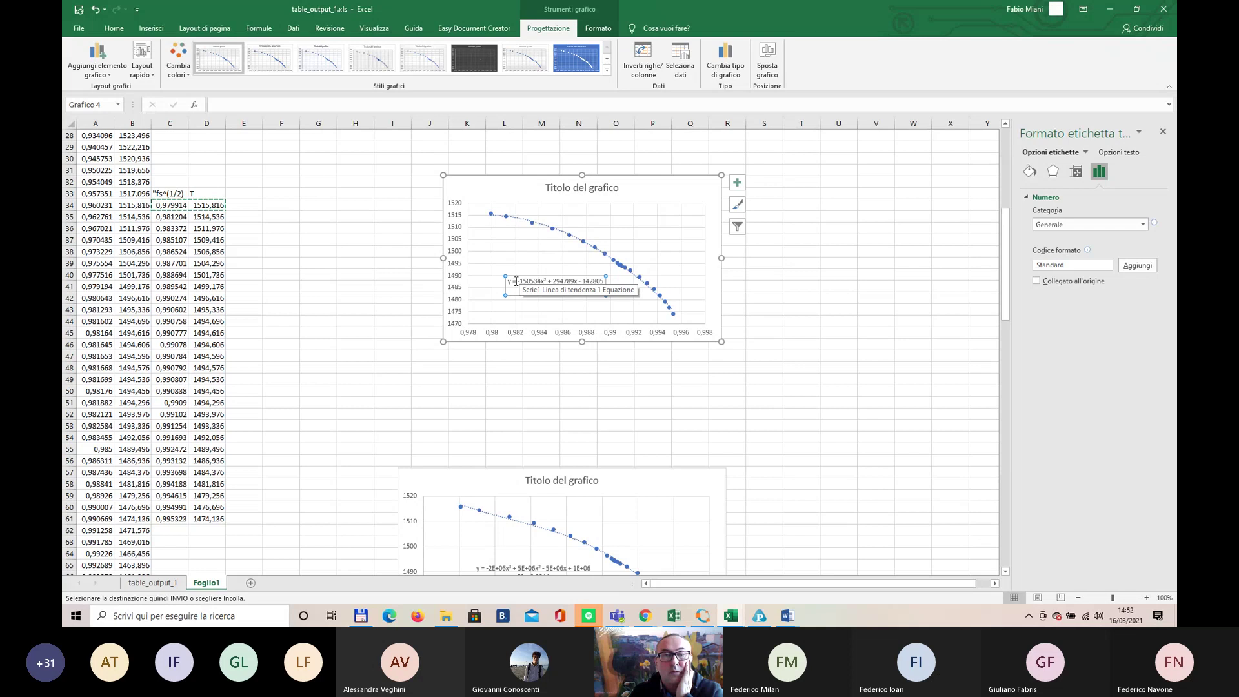
left_click_drag(515, 282, 604, 285)
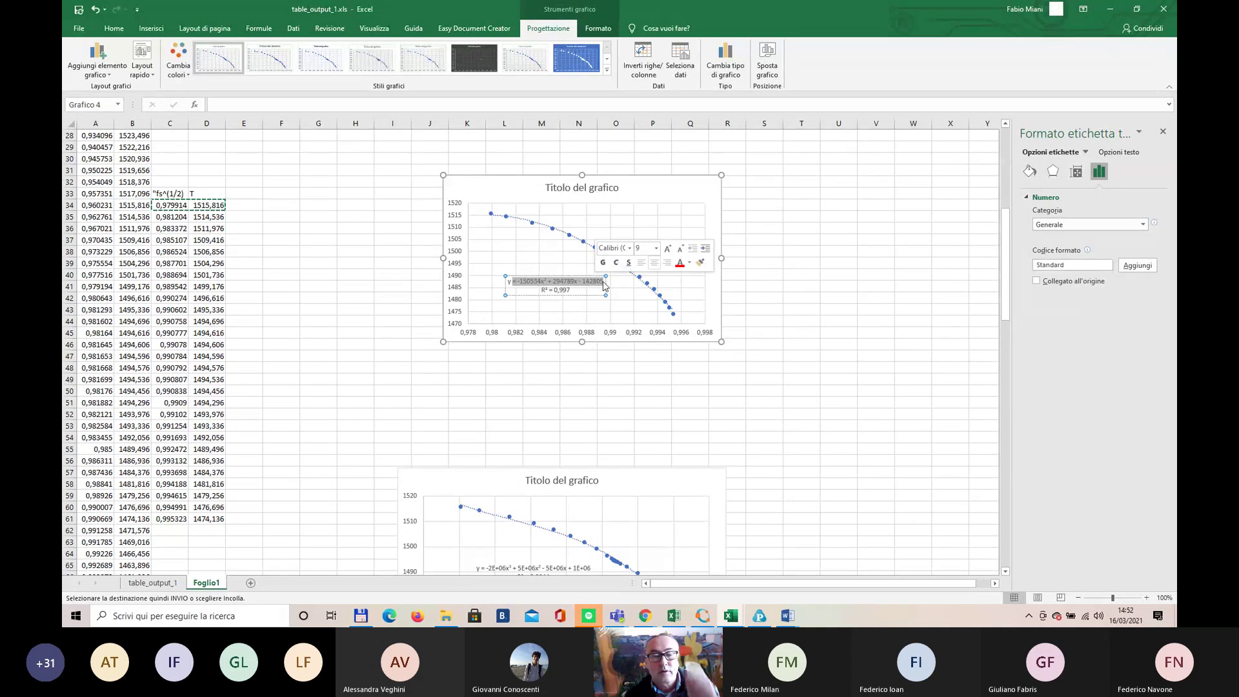
left_click(774, 251)
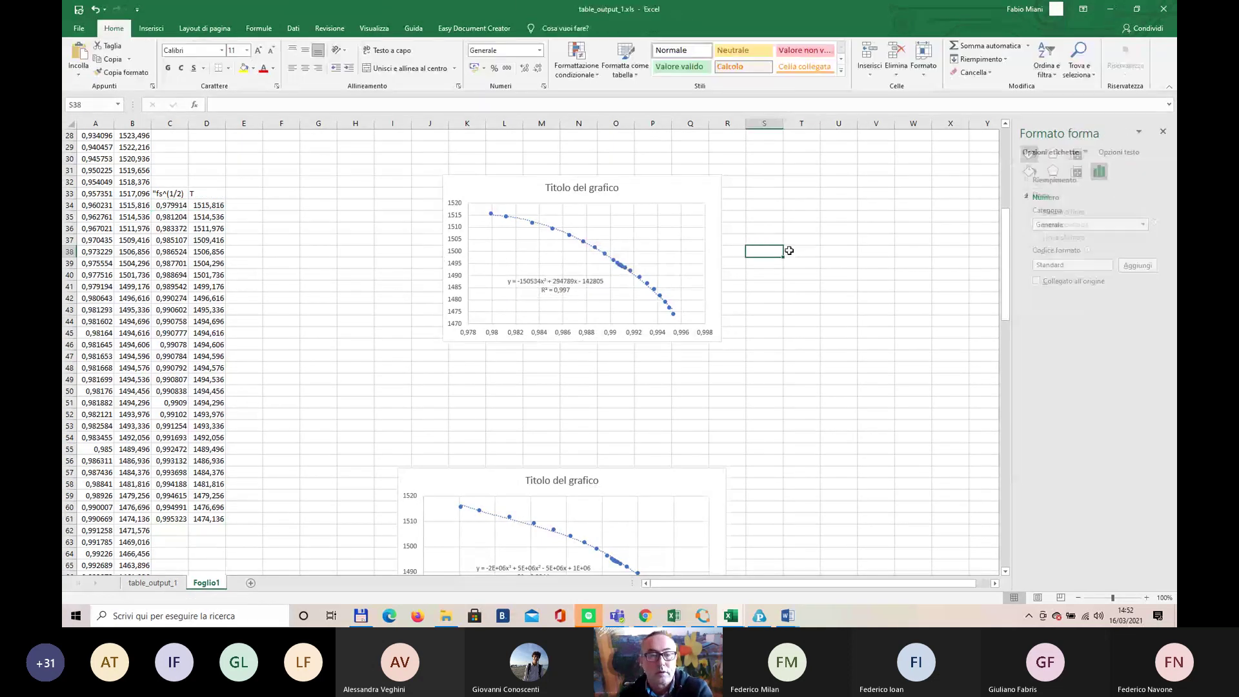
type("\"")
type("= -150534x2 + 294789x - 142805")
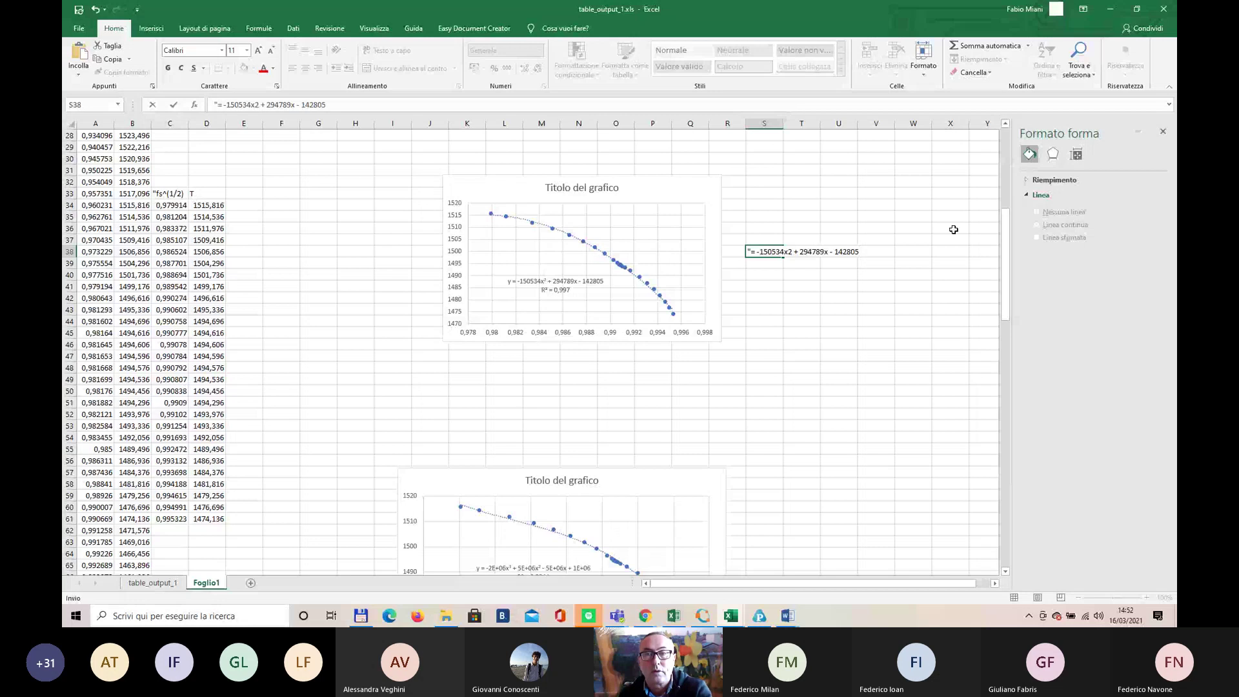
type("\"")
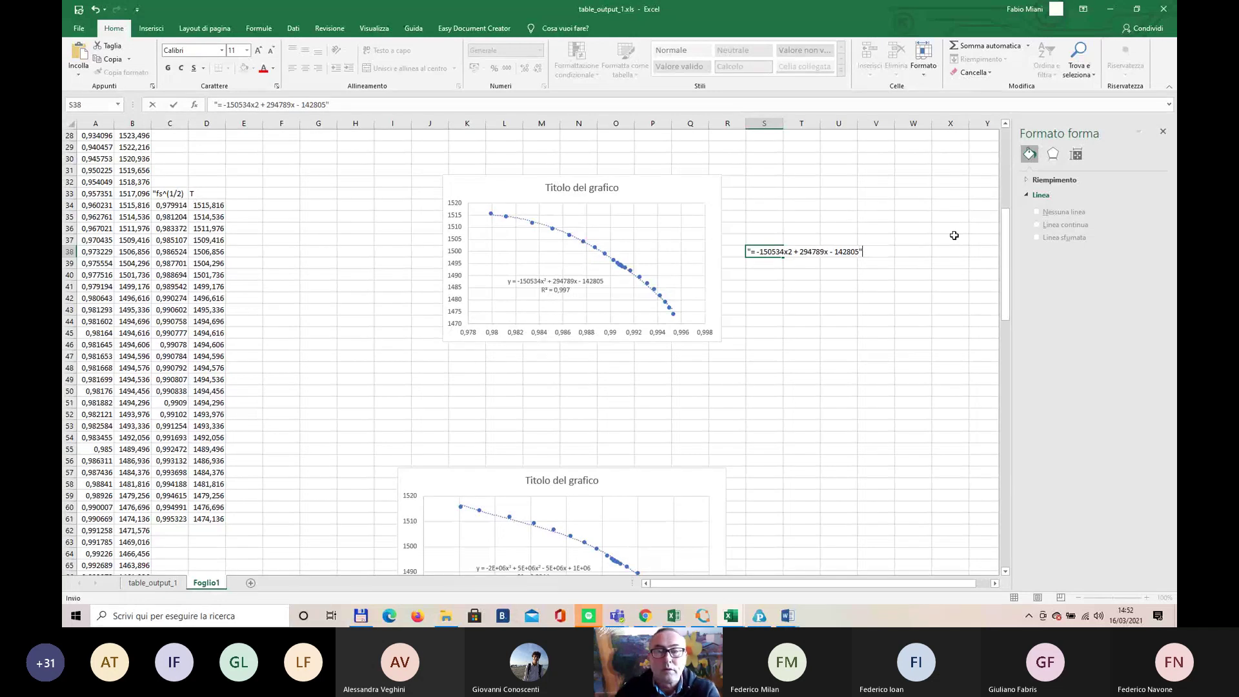
key("Return")
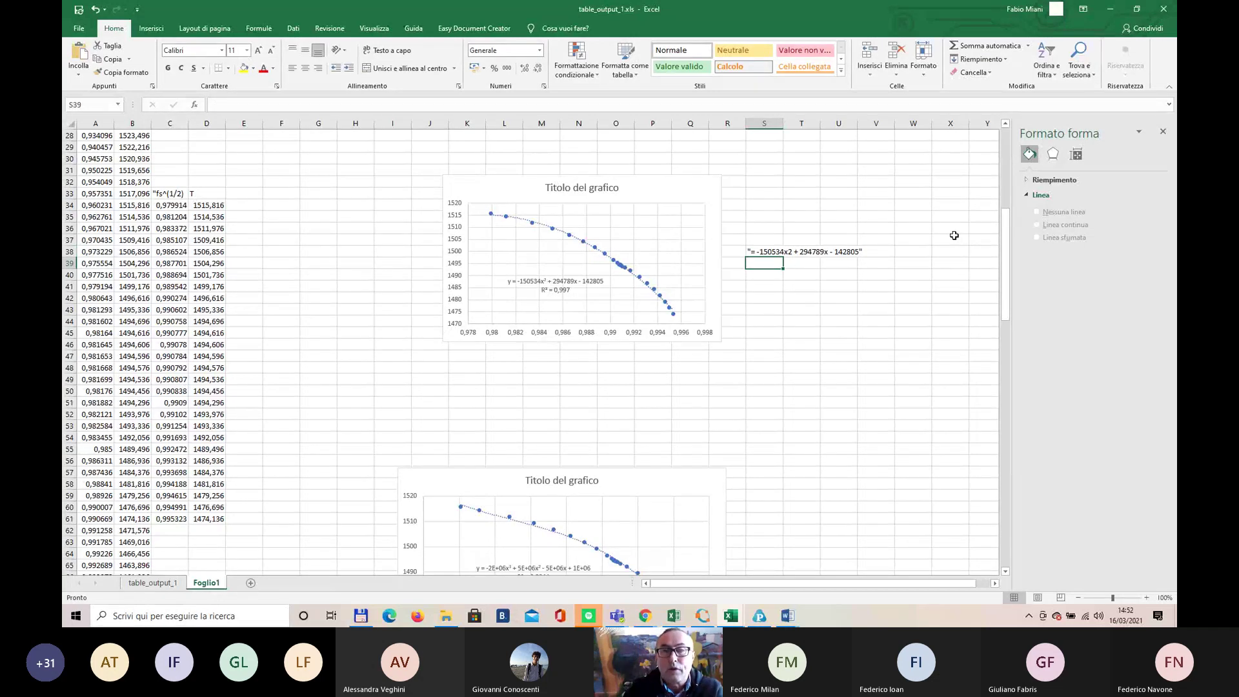
Step: Paste the equation into cell S40 and reduce it to the derivative's first coefficient, = -150534*2
left_click(758, 275)
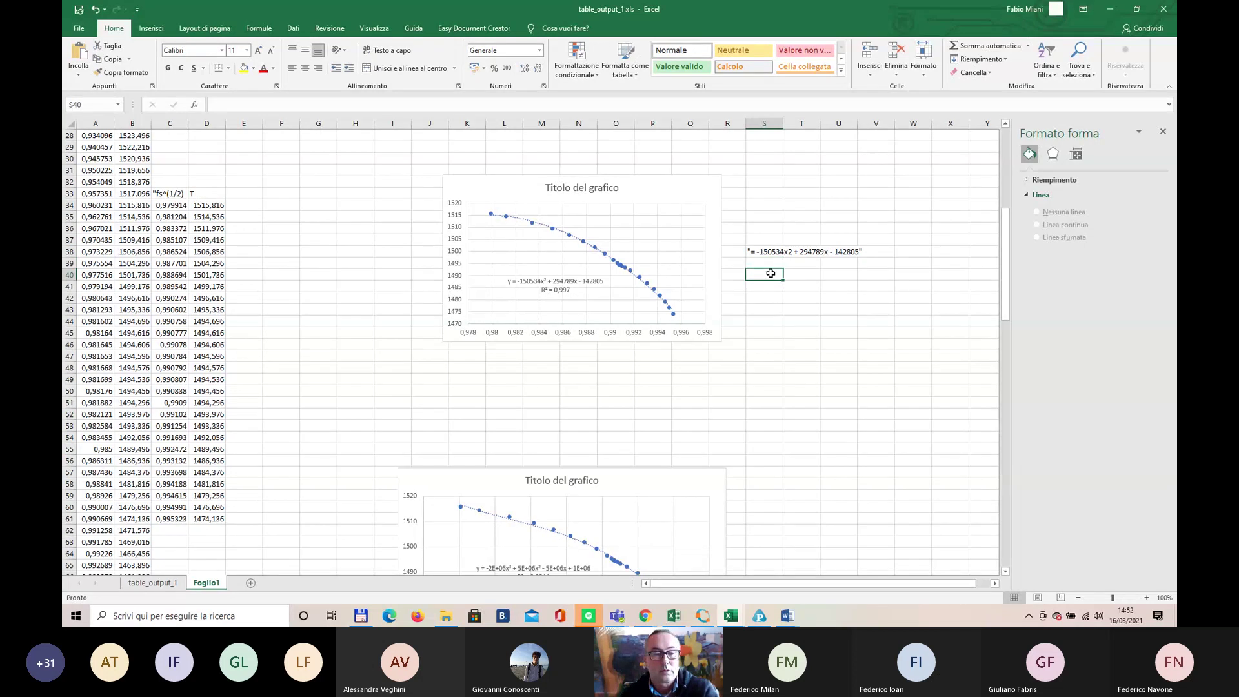
type("= -150534x2 + 294789x - 142805")
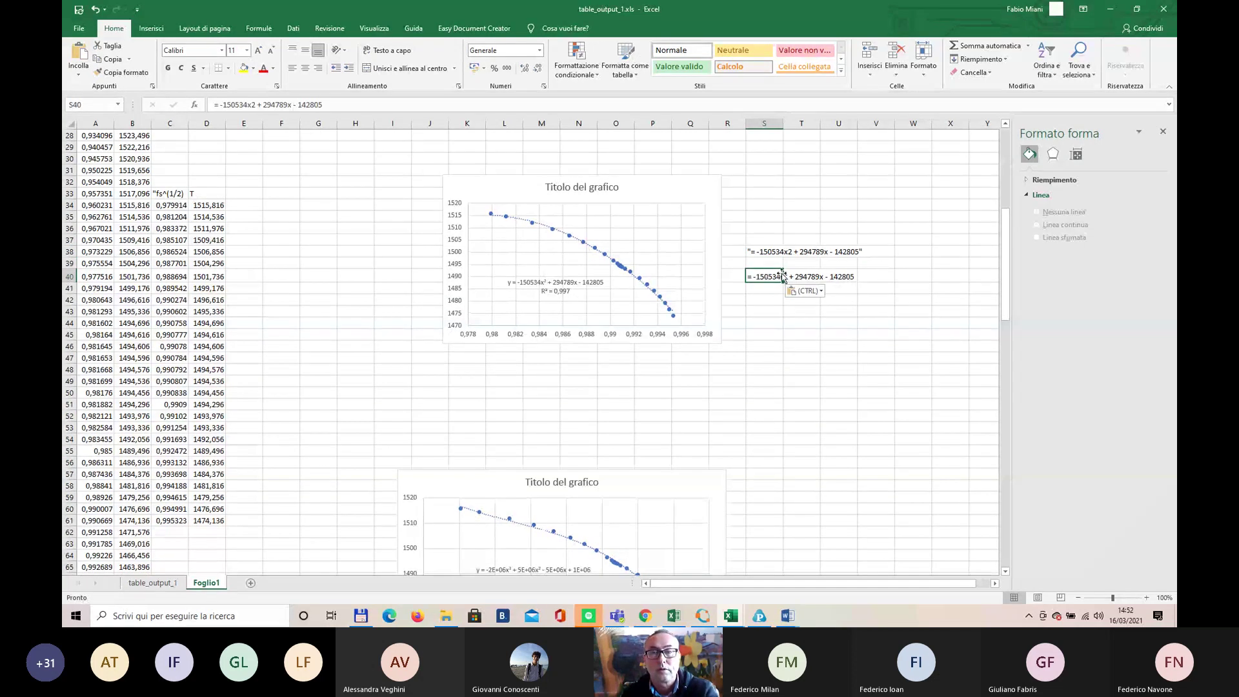
key("F2")
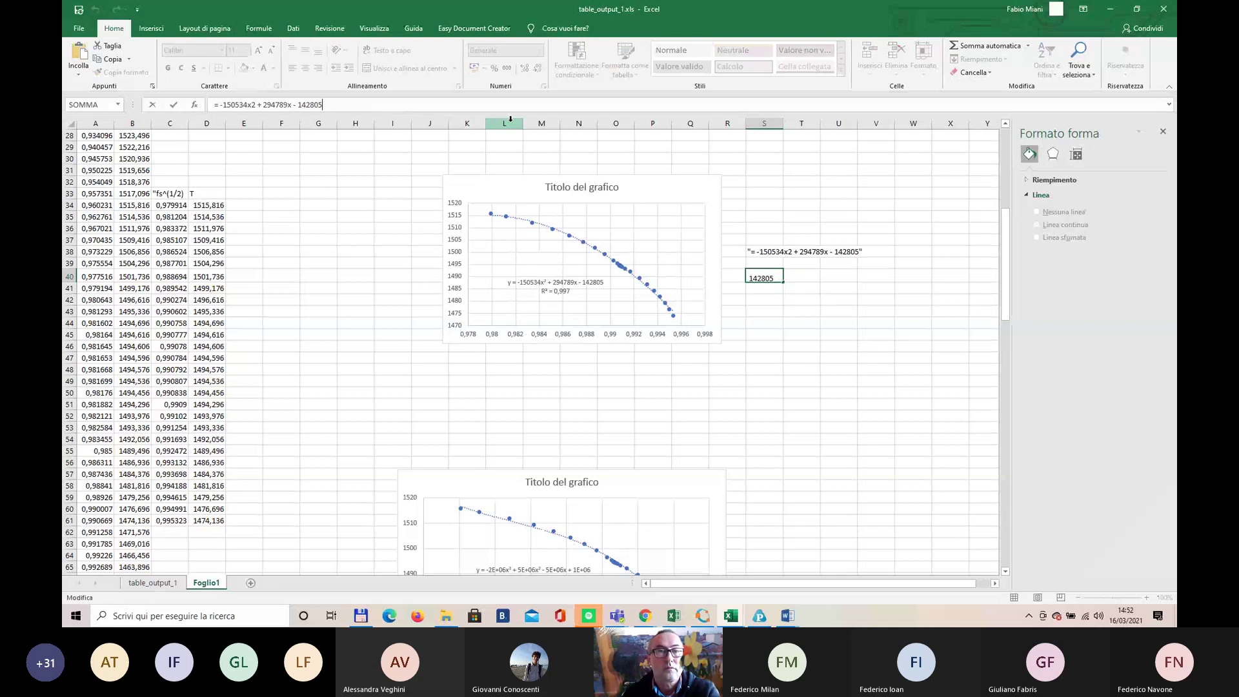
key("BackSpace")
key("BackSpace")
key("BackSpace")
key("BackSpace")
key("BackSpace")
key("BackSpace")
key("BackSpace")
key("BackSpace")
key("BackSpace")
key("BackSpace")
key("BackSpace")
key("BackSpace")
key("BackSpace")
key("BackSpace")
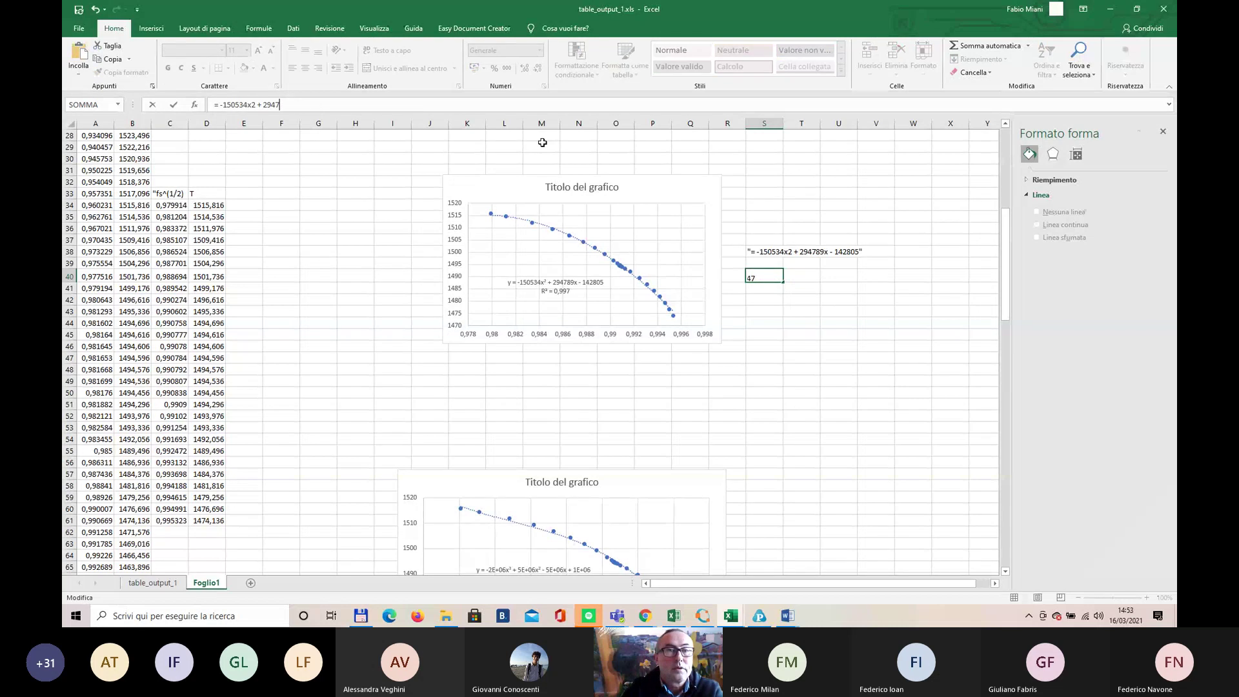
key("BackSpace")
key("BackSpace")
key("BackSpace")
key("BackSpace")
key("BackSpace")
key("BackSpace")
key("BackSpace")
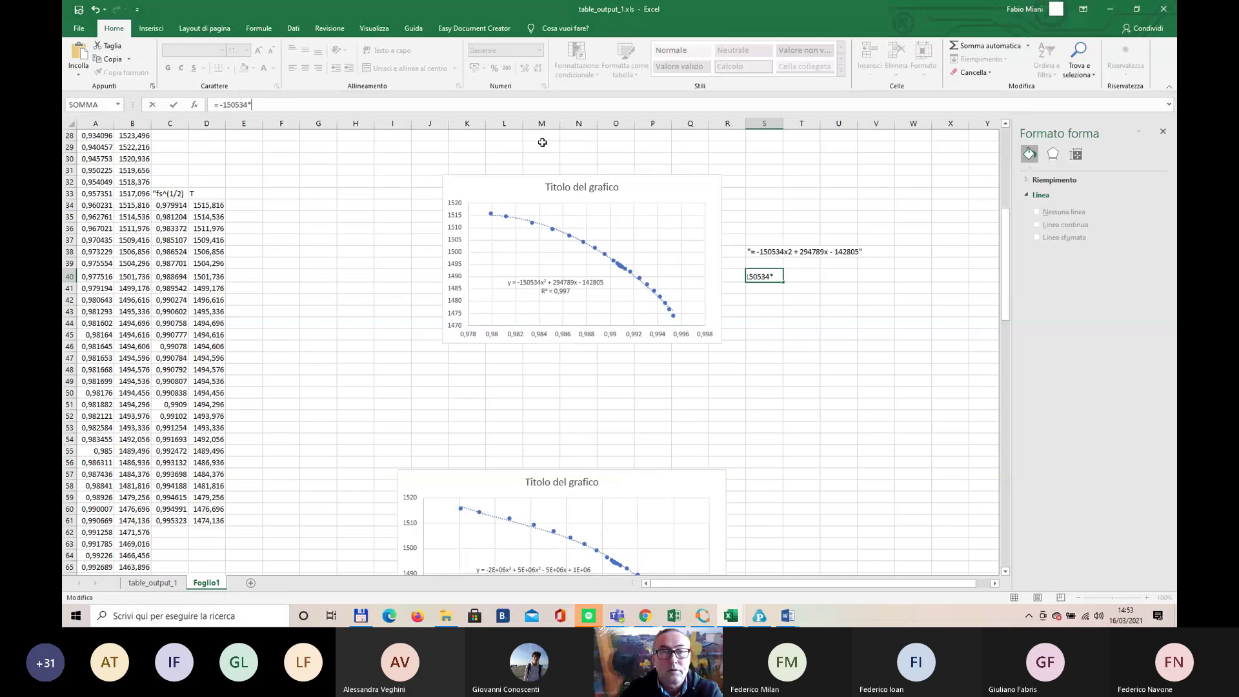
type("*2")
key("Return")
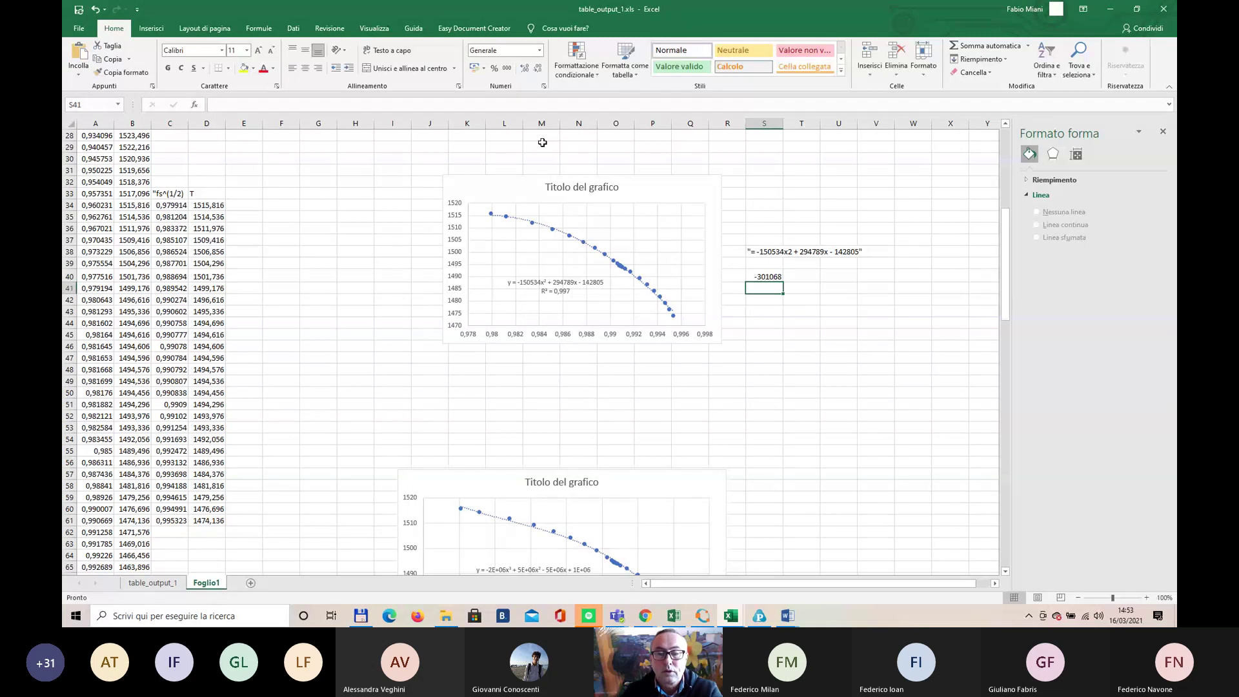
Step: Paste the trendline equation into cell S41 and reduce it to the derivative's second coefficient, =294789, accepting the formula correction
type("=")
type("= -150534x2 + 294789x - 142805")
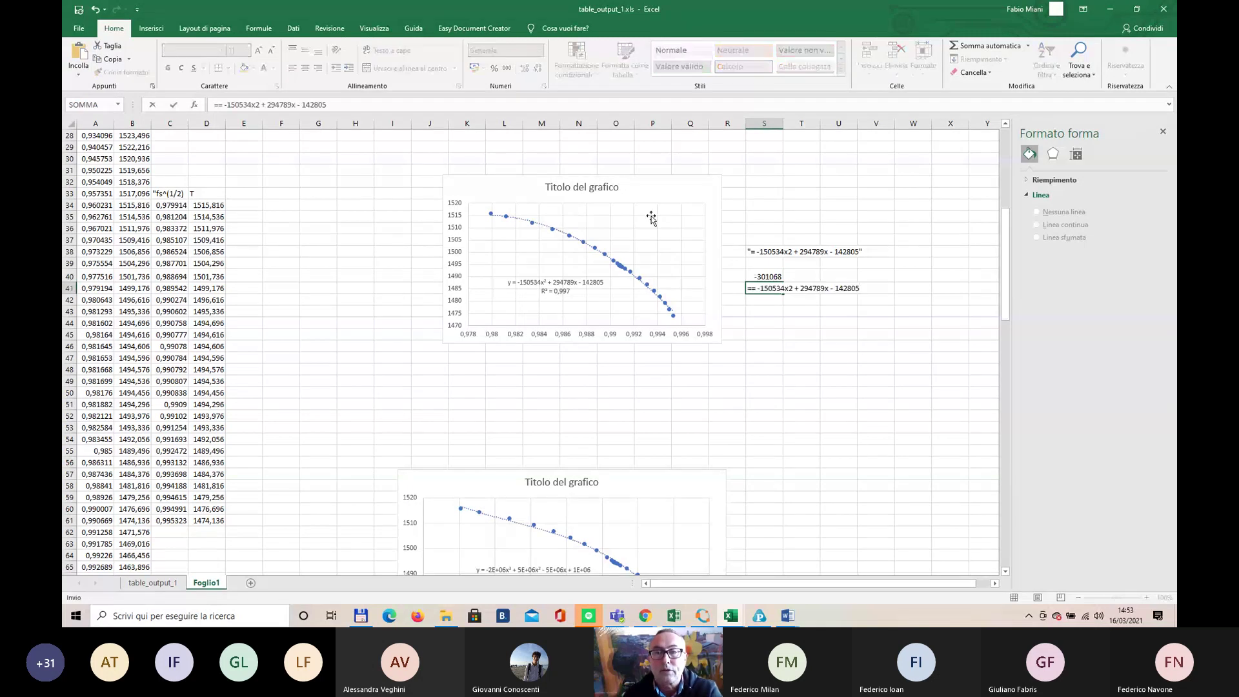
left_click_drag(800, 288, 758, 290)
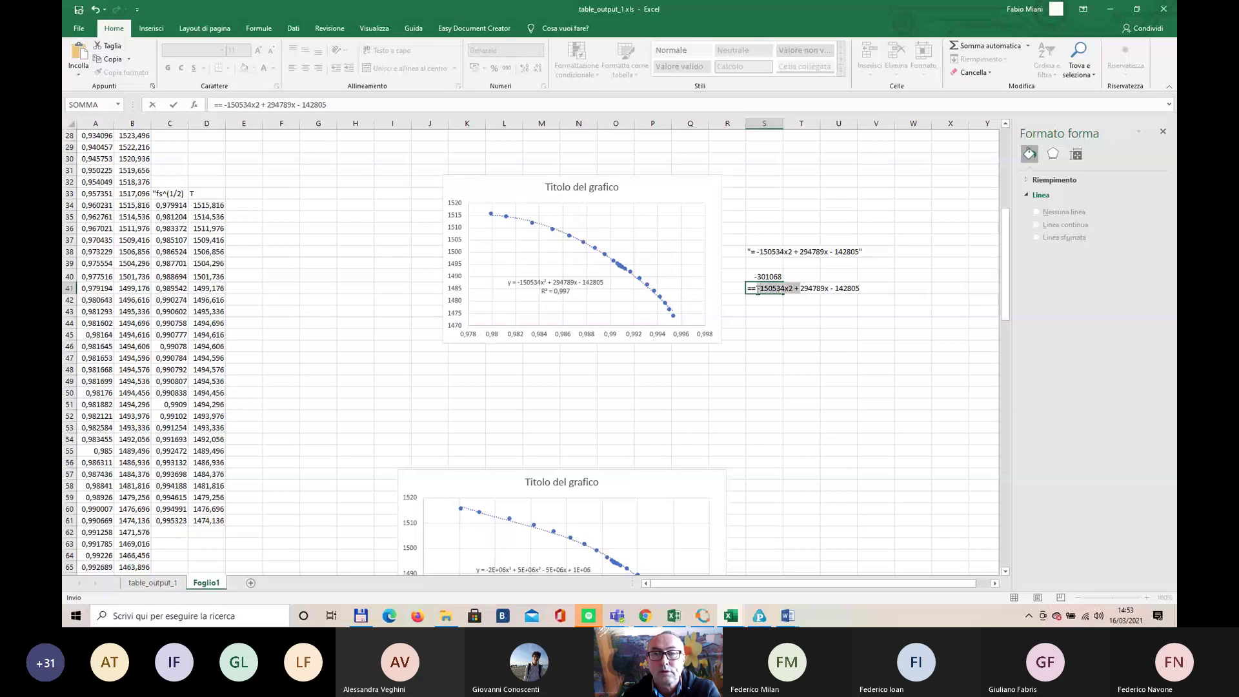
key("BackSpace")
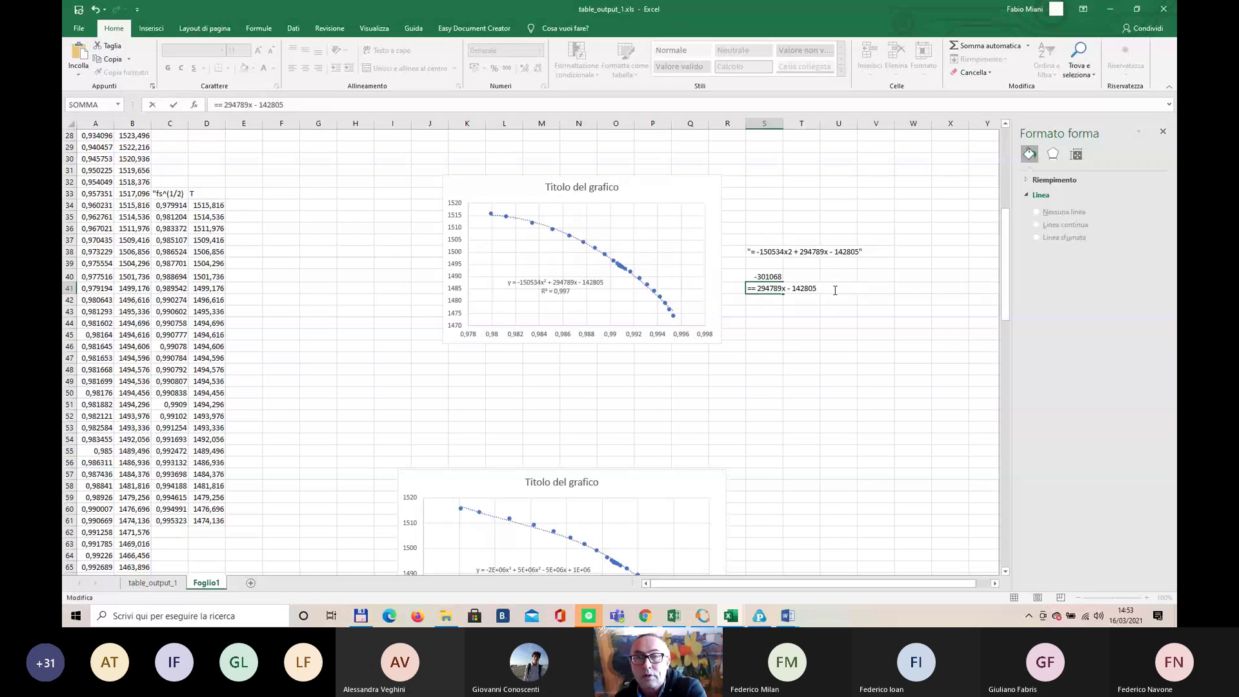
key("BackSpace")
key("BackSpace")
key("BackSpace")
key("BackSpace")
key("BackSpace")
key("BackSpace")
key("BackSpace")
key("BackSpace")
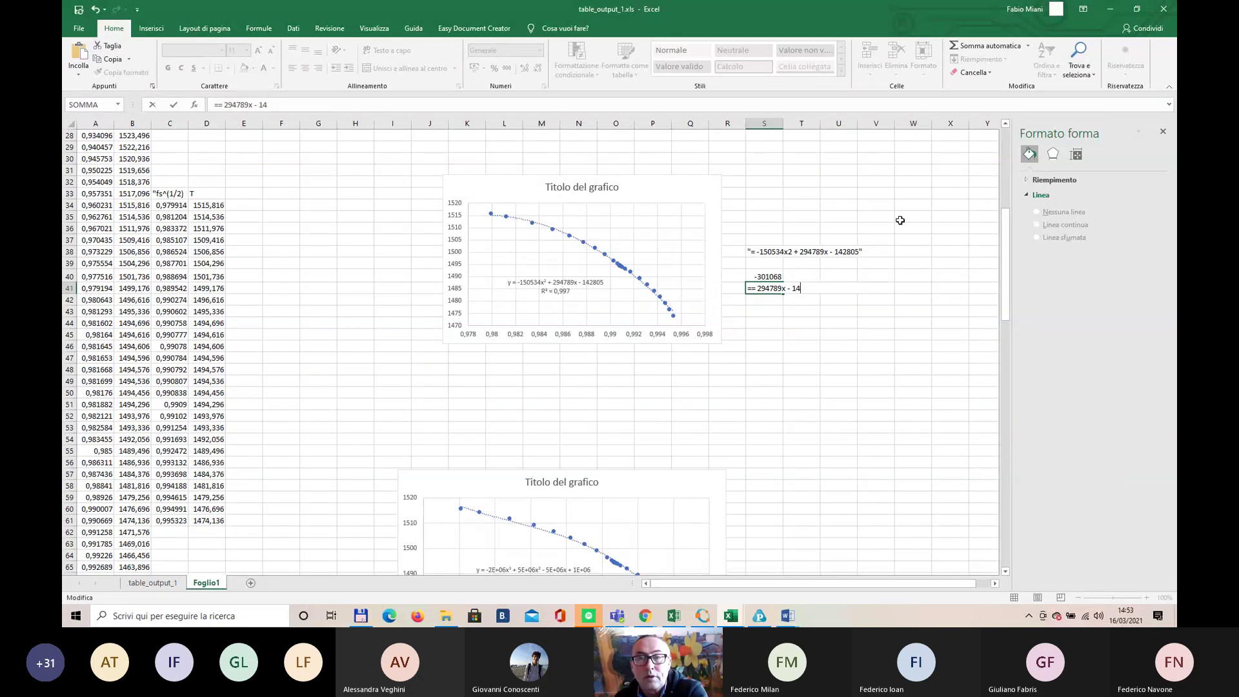
key("BackSpace")
key("BackSpace")
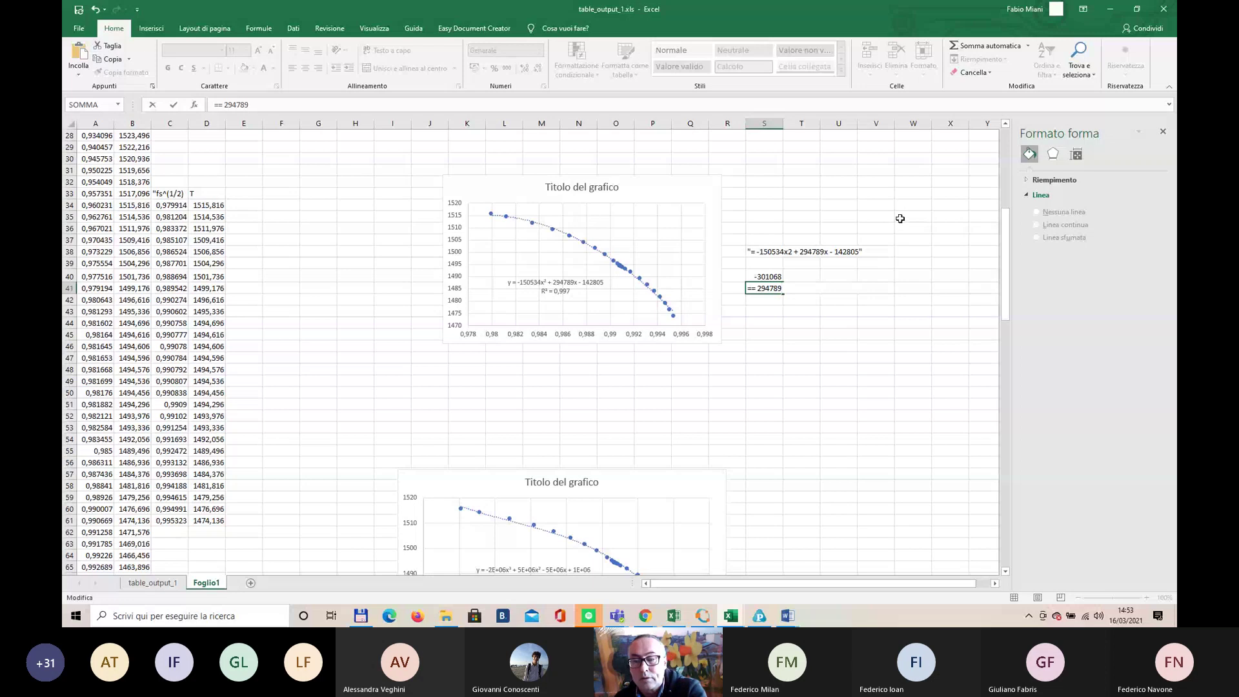
key("Return")
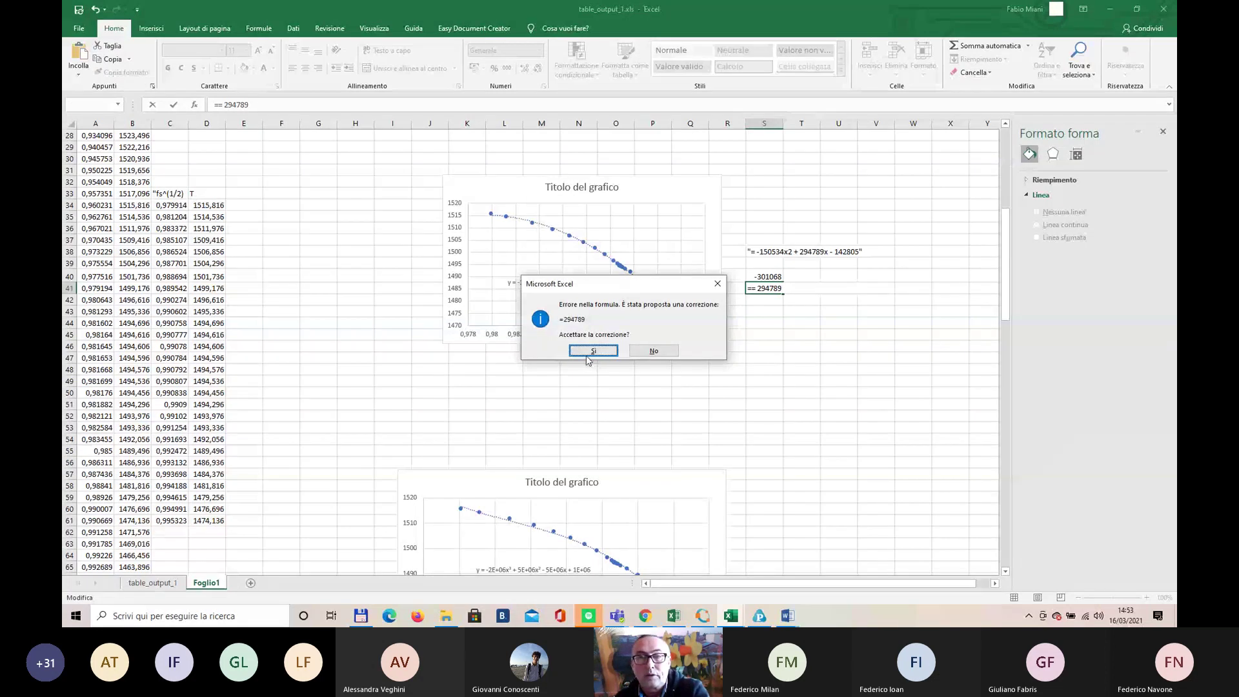
left_click(588, 354)
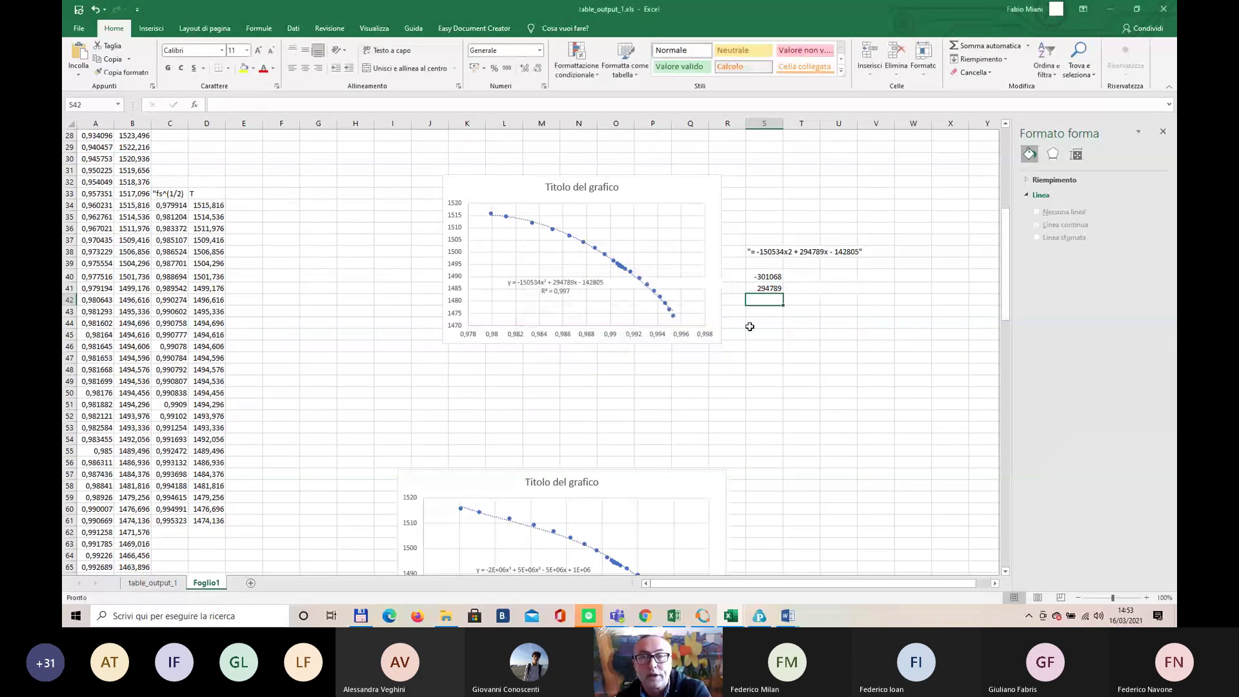
Step: Enter the x value 0,98 in cell T40 beside the first coefficient, using a comma as the decimal separator
left_click(799, 277)
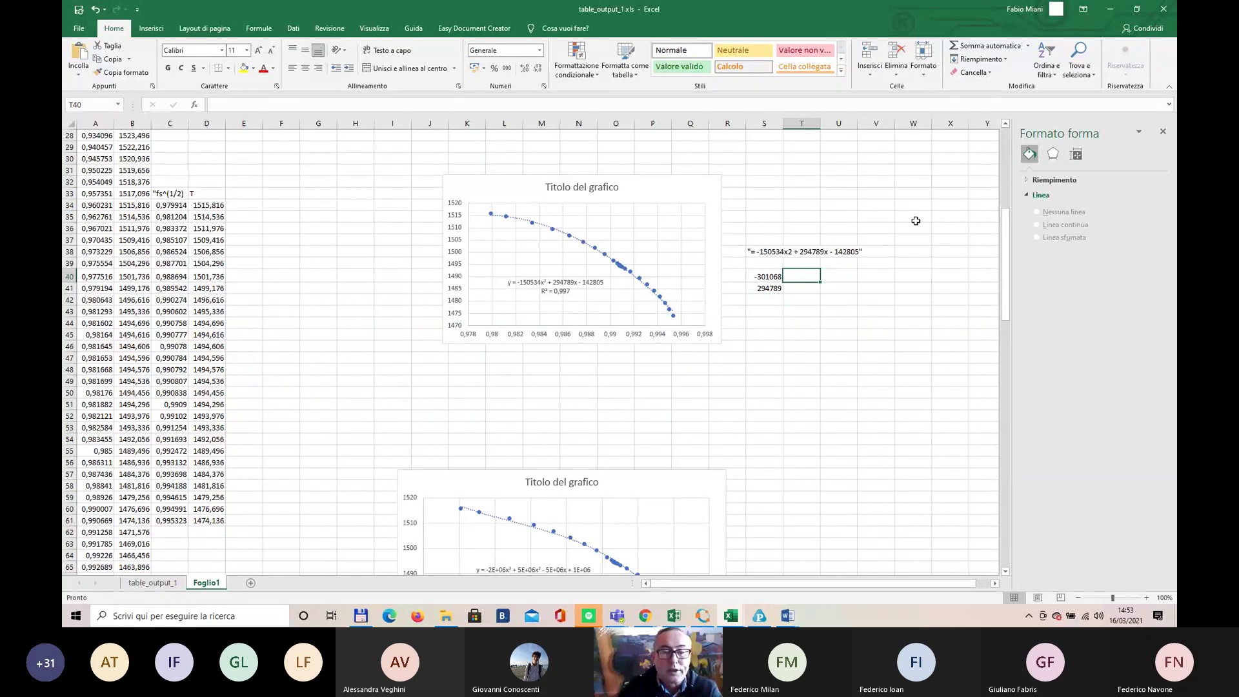
type("=")
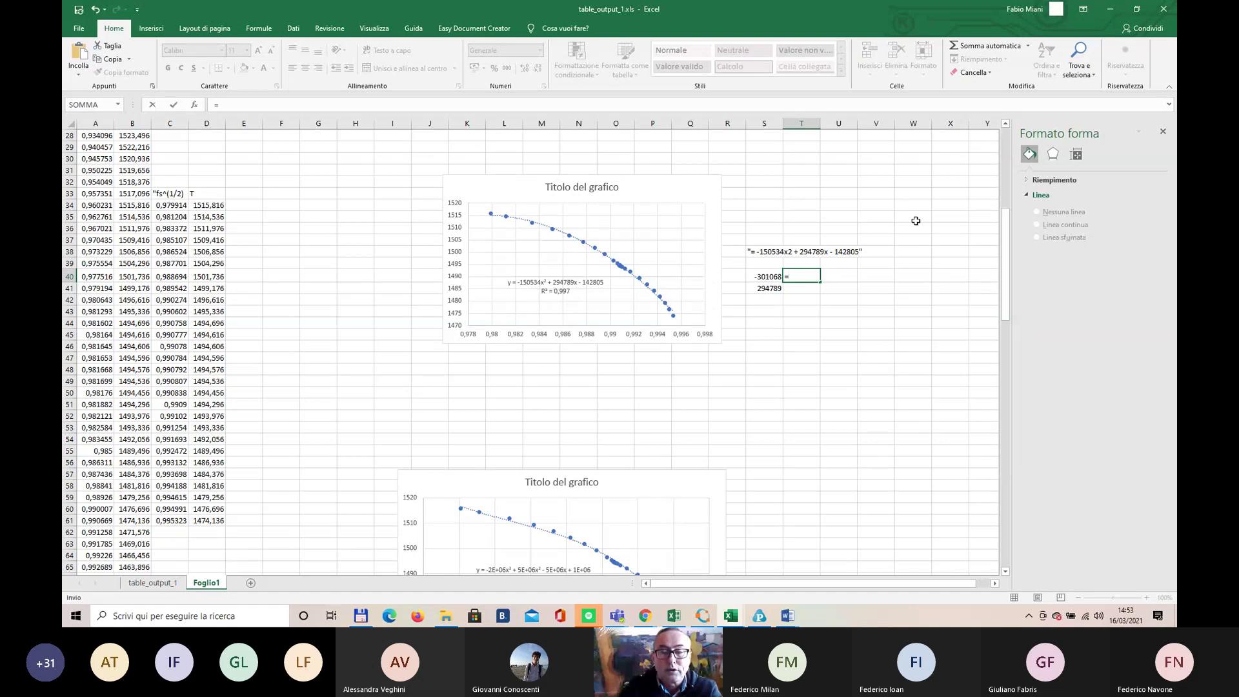
type("0.")
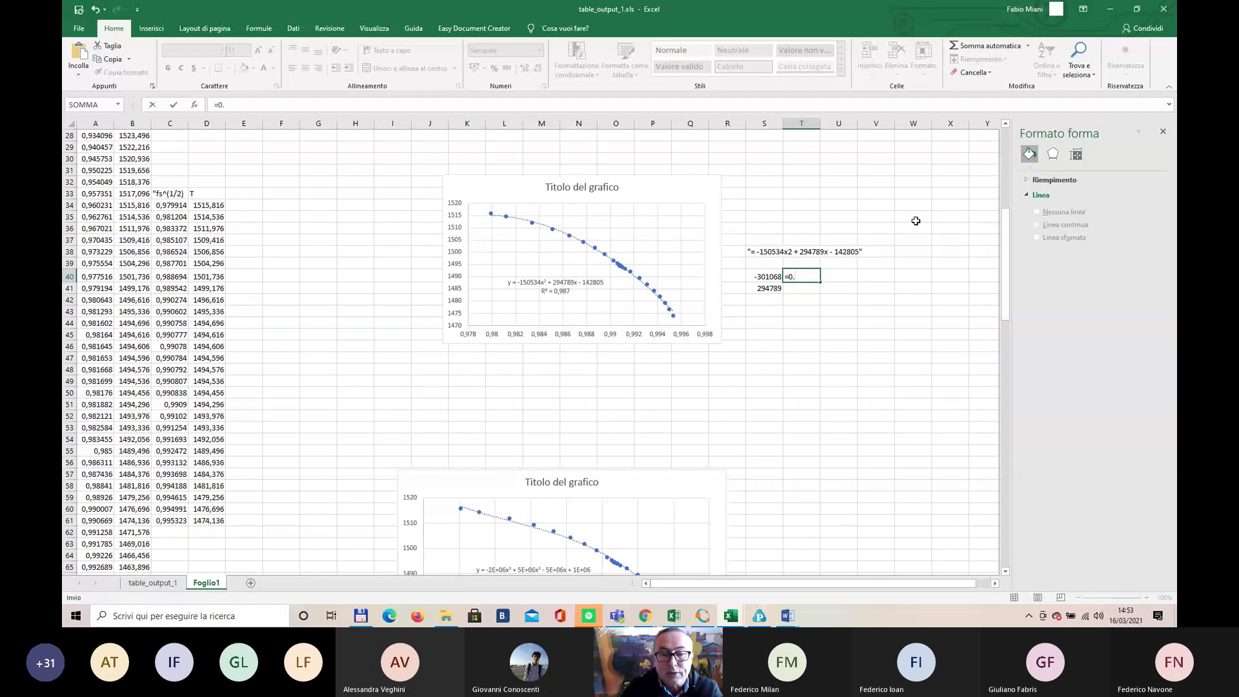
type("98")
key("Return")
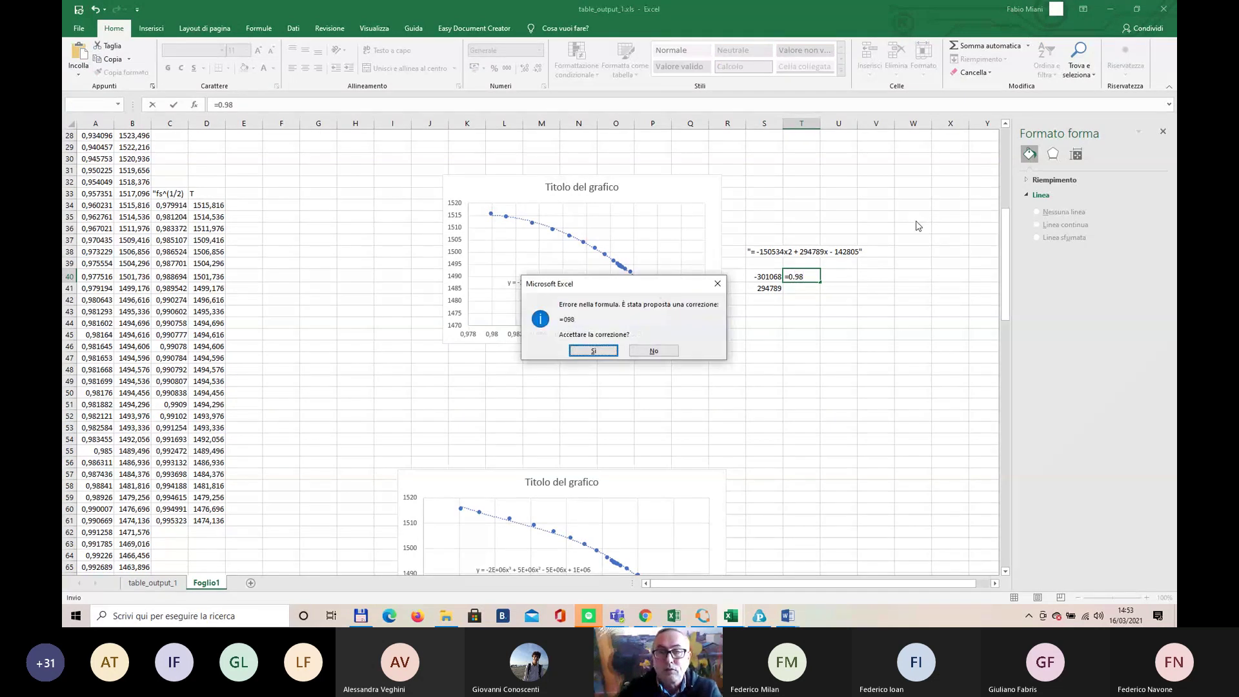
key("Return")
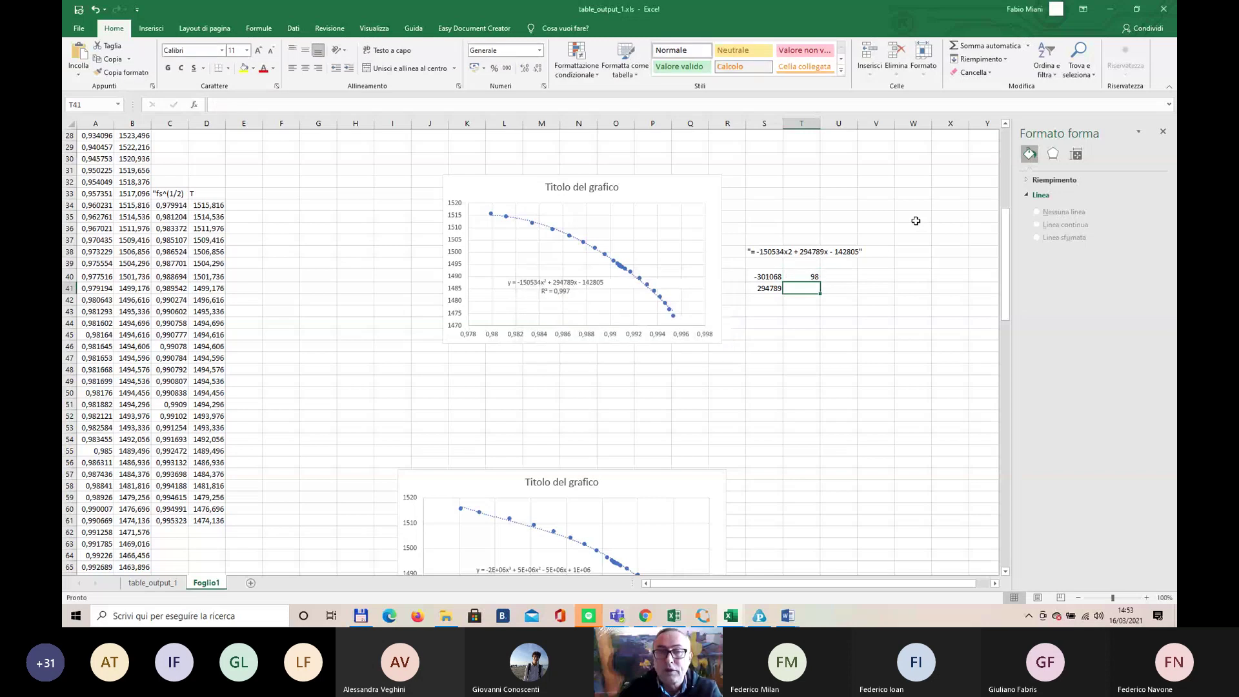
key("Up")
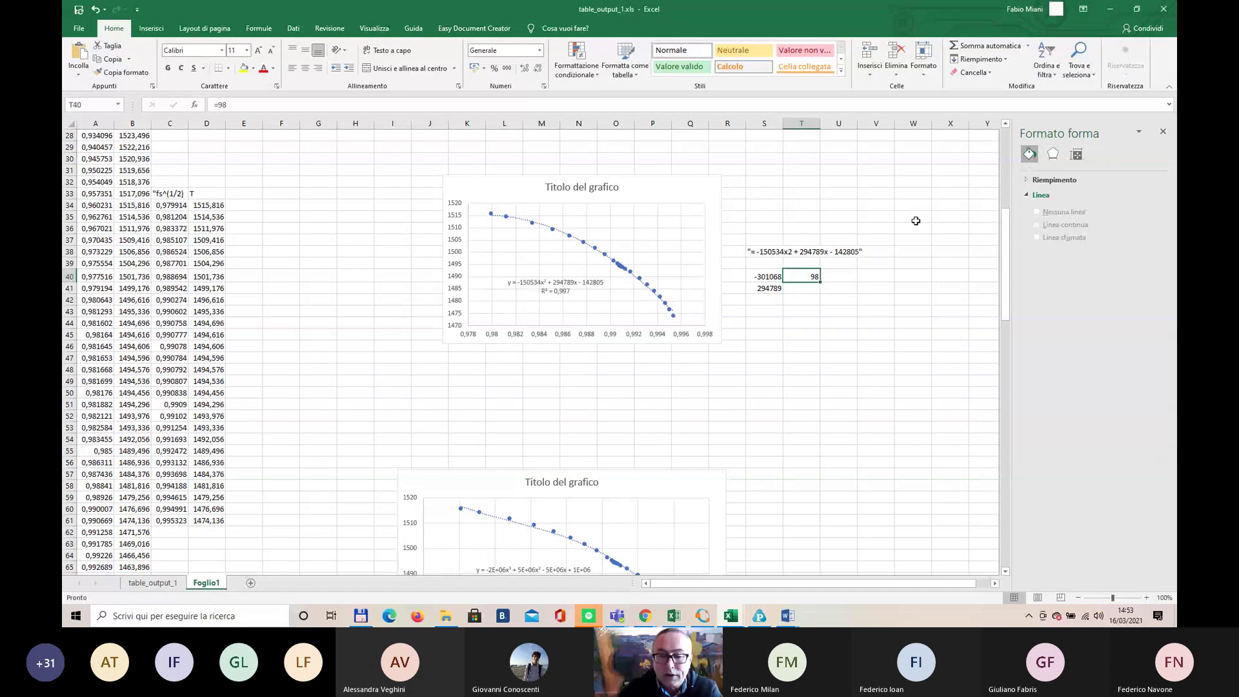
type("0,98")
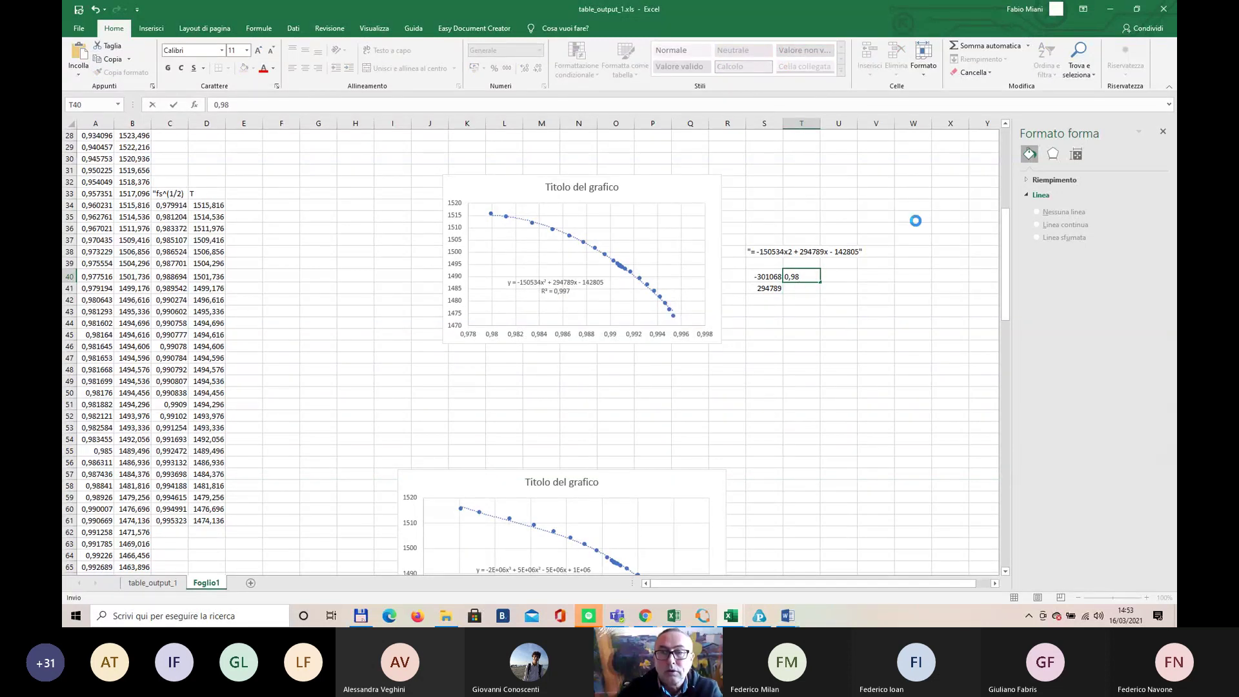
key("Return")
key("Up")
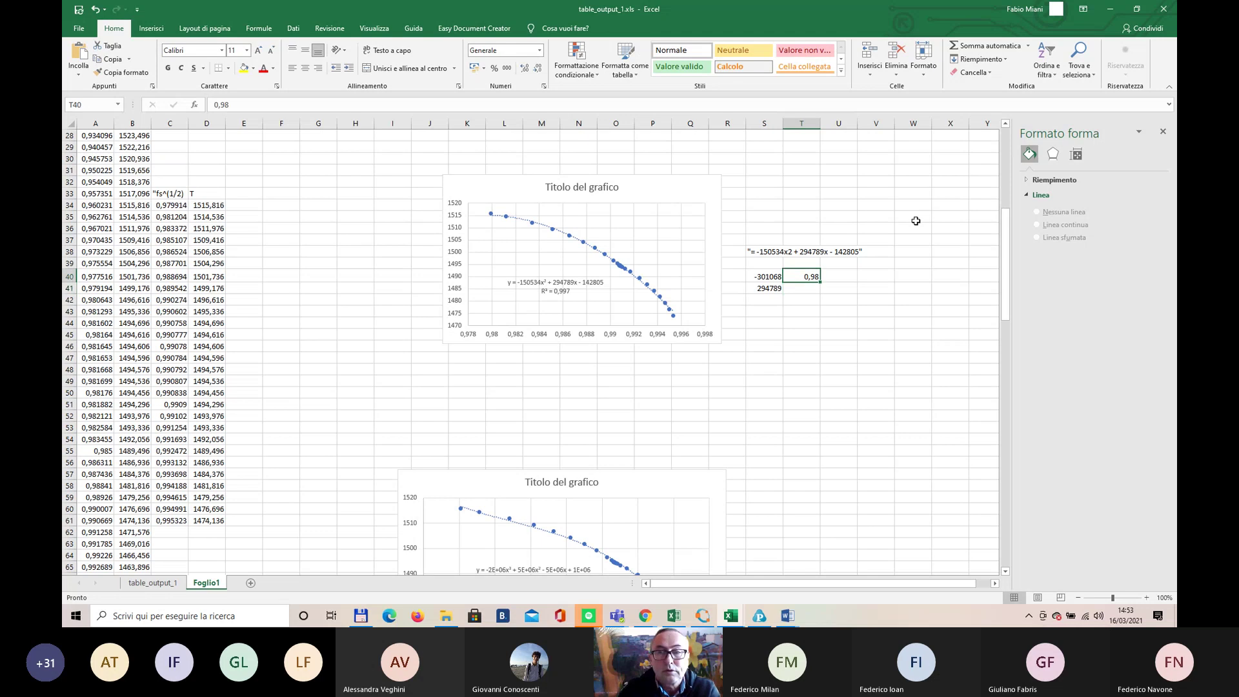
Step: Turn the value in cell T40 into the squared formula =0,98^2
type("^")
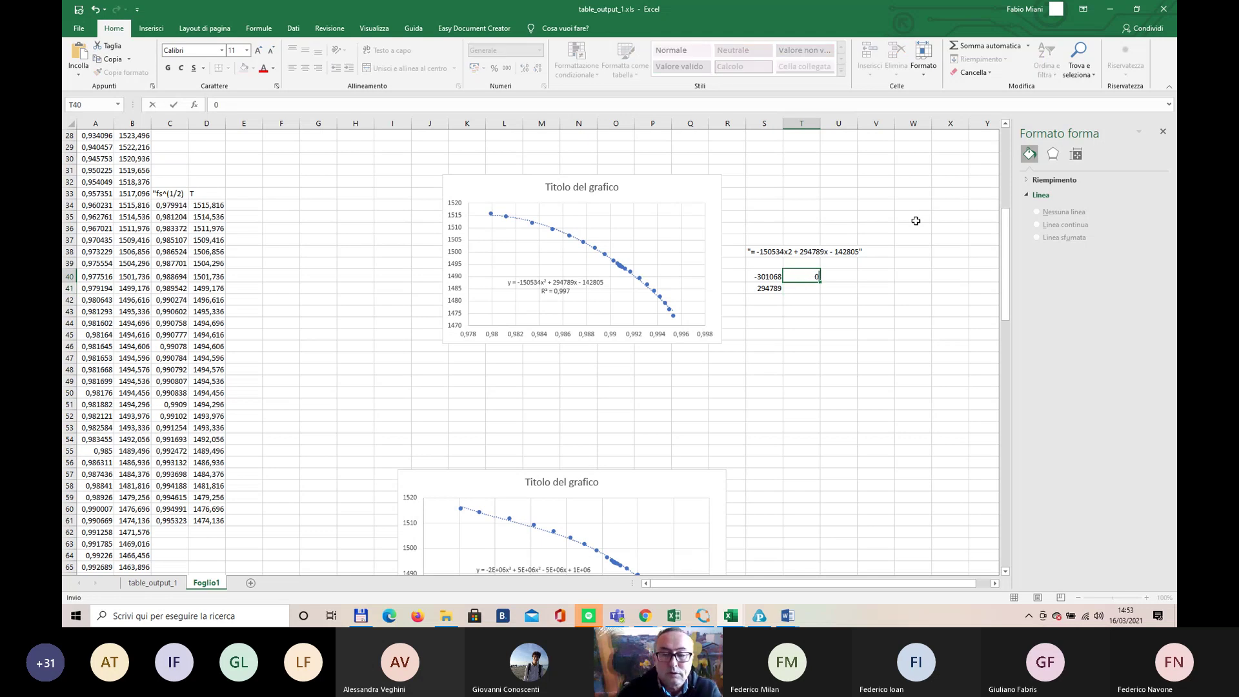
type("^2")
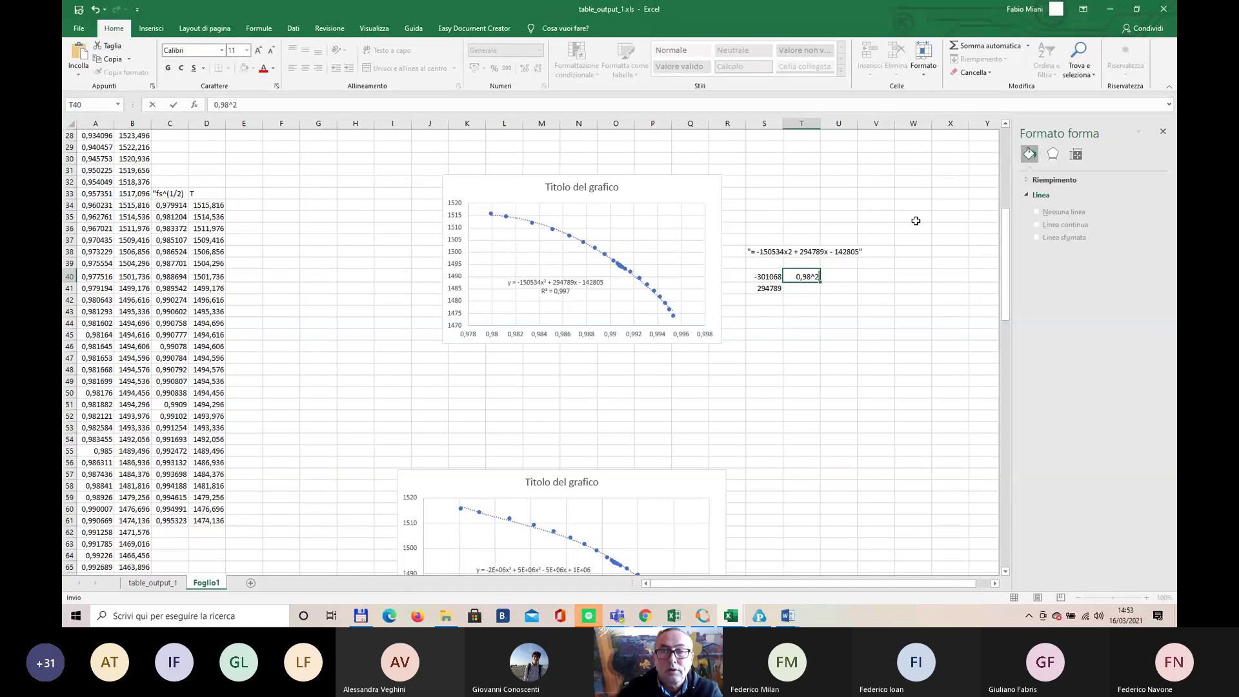
key("Return")
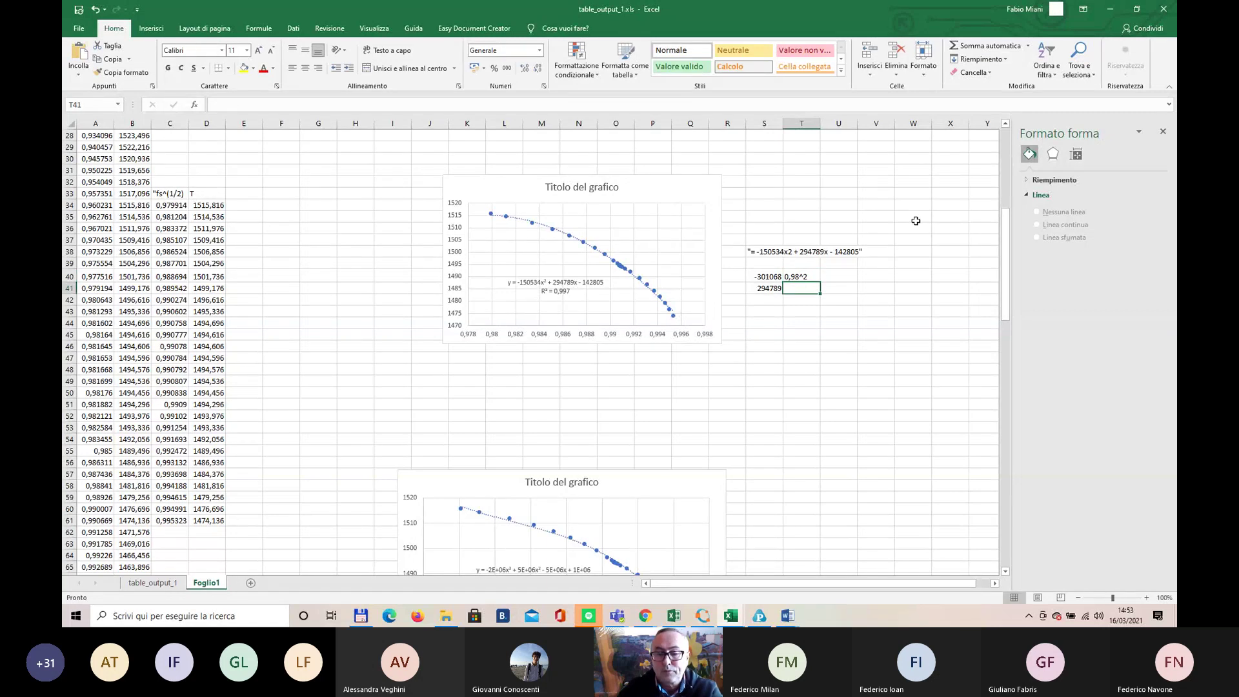
left_click(795, 276)
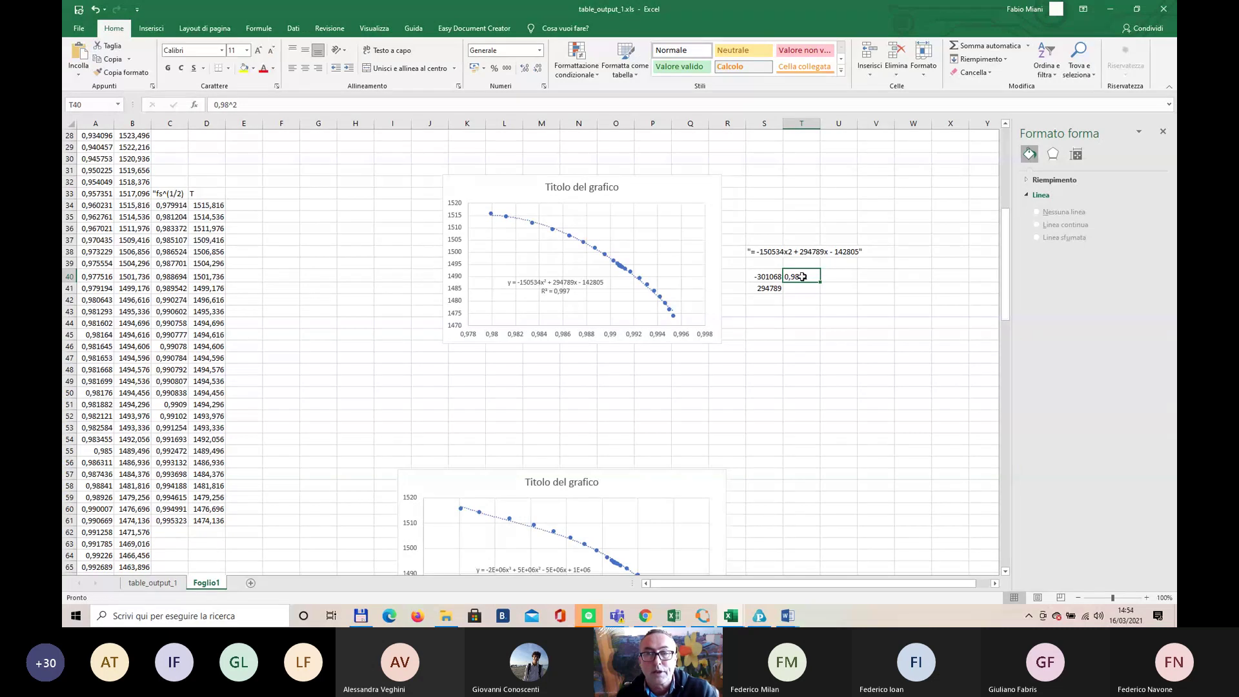
left_click(217, 107)
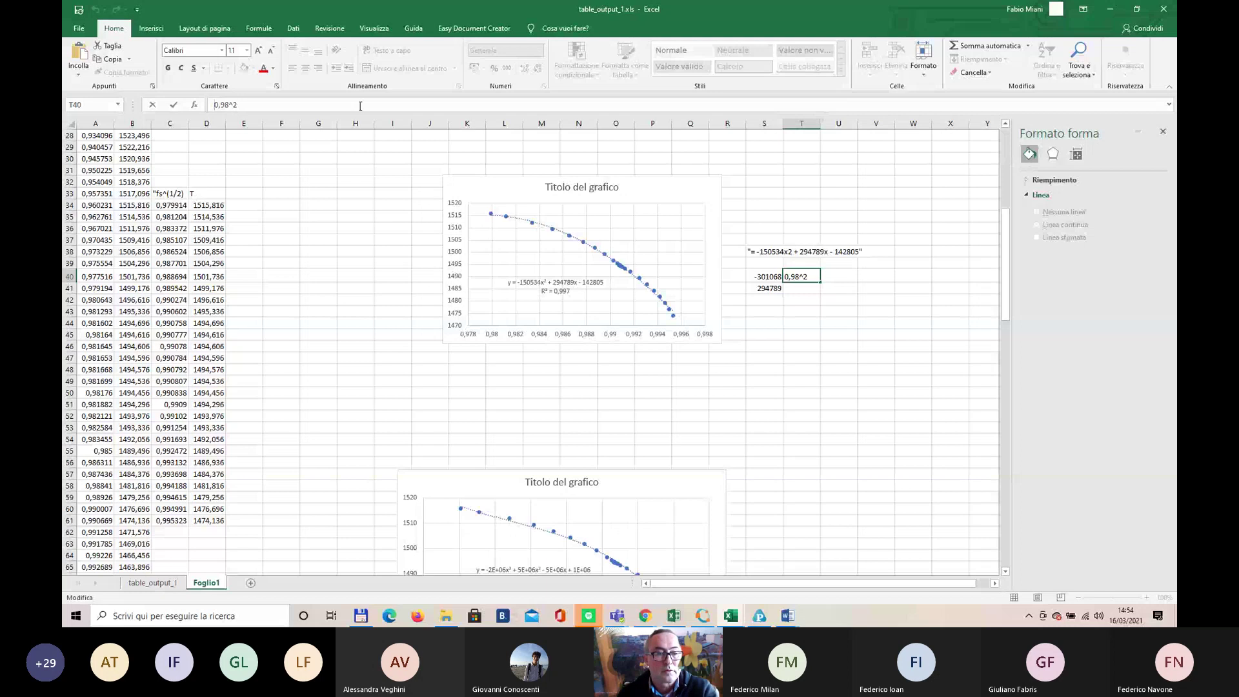
key("Return")
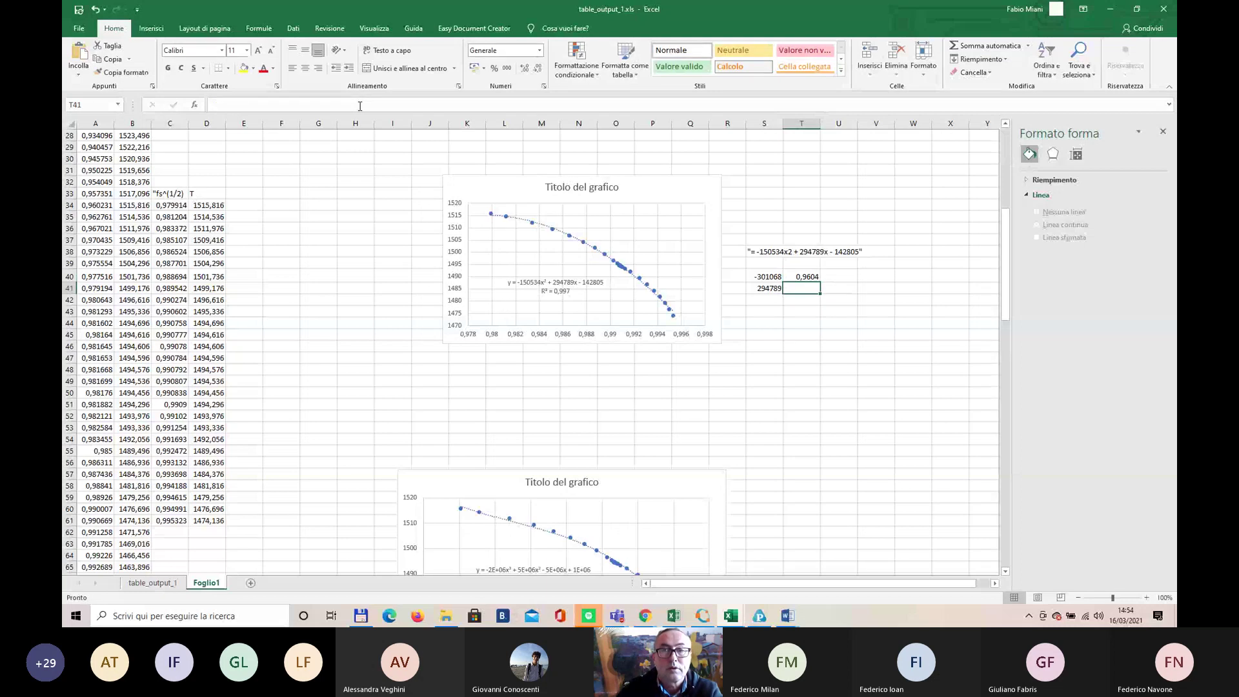
Step: Enter =0,98 in cell T41 beside the second coefficient
type("=0")
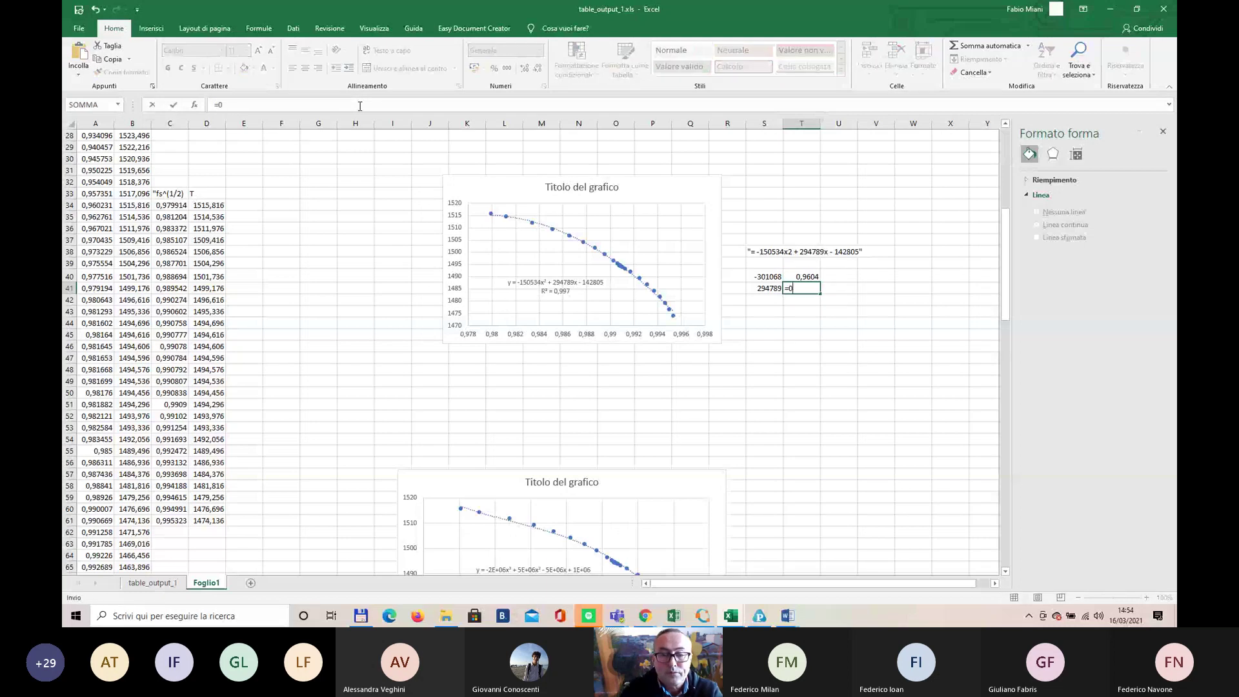
type(",98")
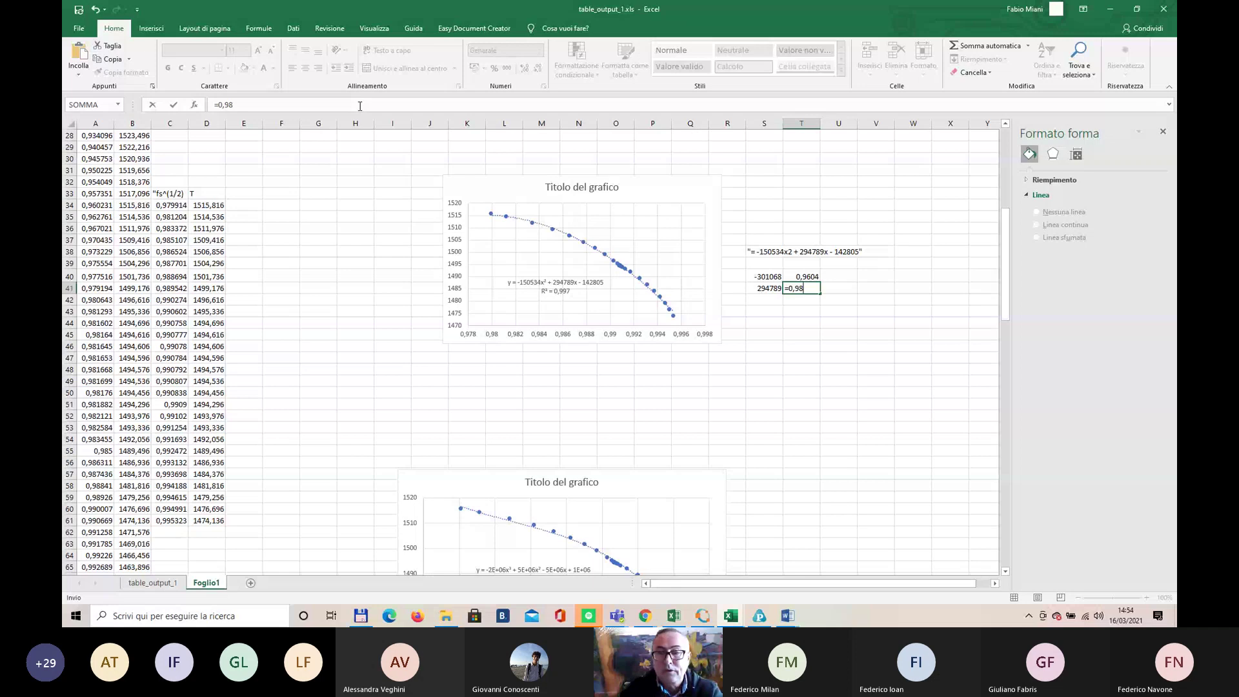
key("Return")
Step: Multiply the first coefficient by its squared x value in cell U40 with the formula =S40*T40
left_click(845, 272)
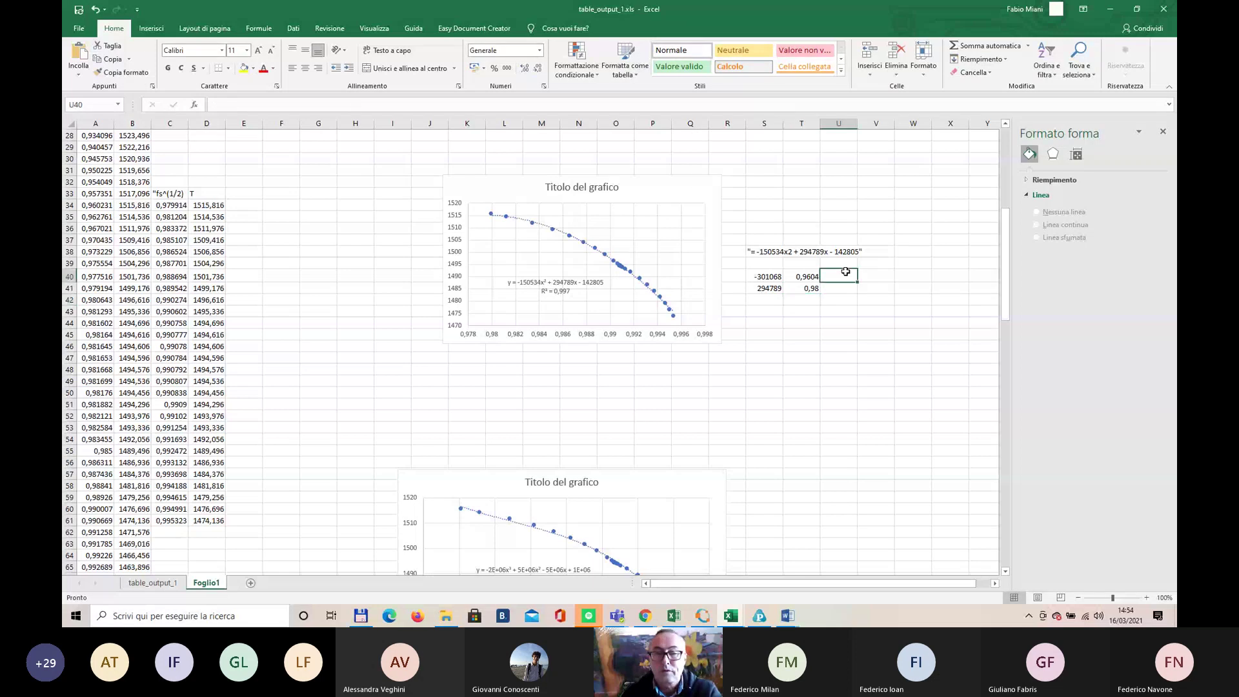
type("=")
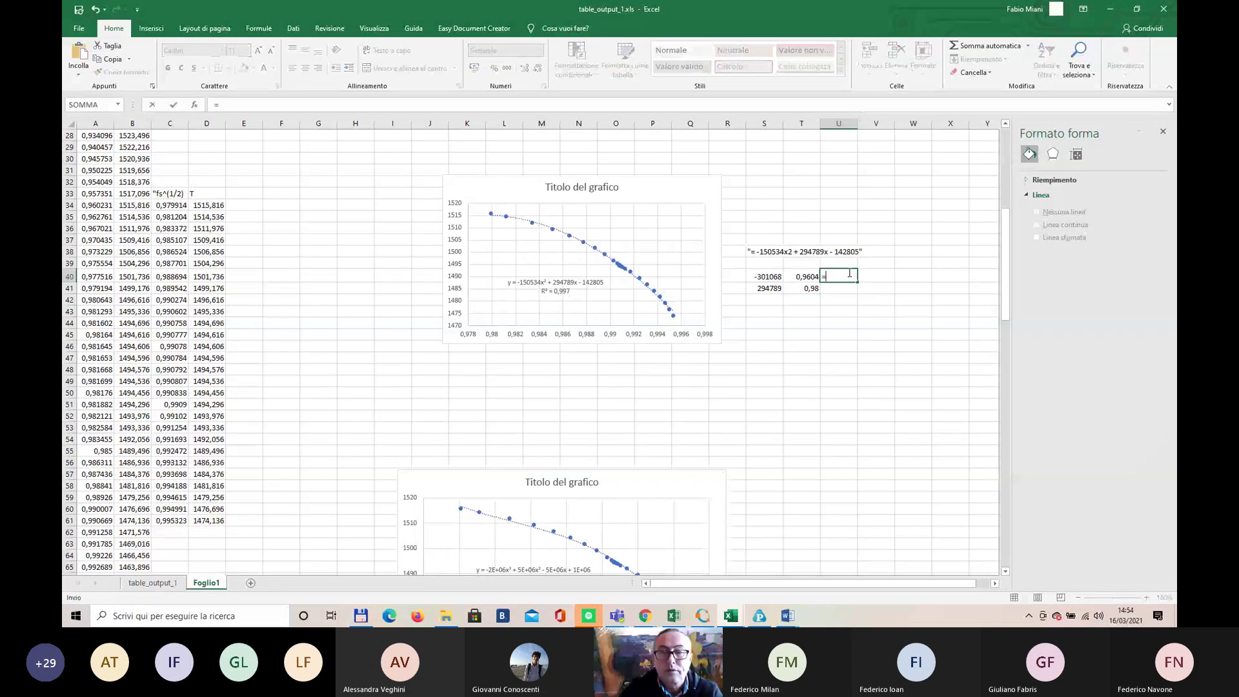
left_click(765, 276)
type("*")
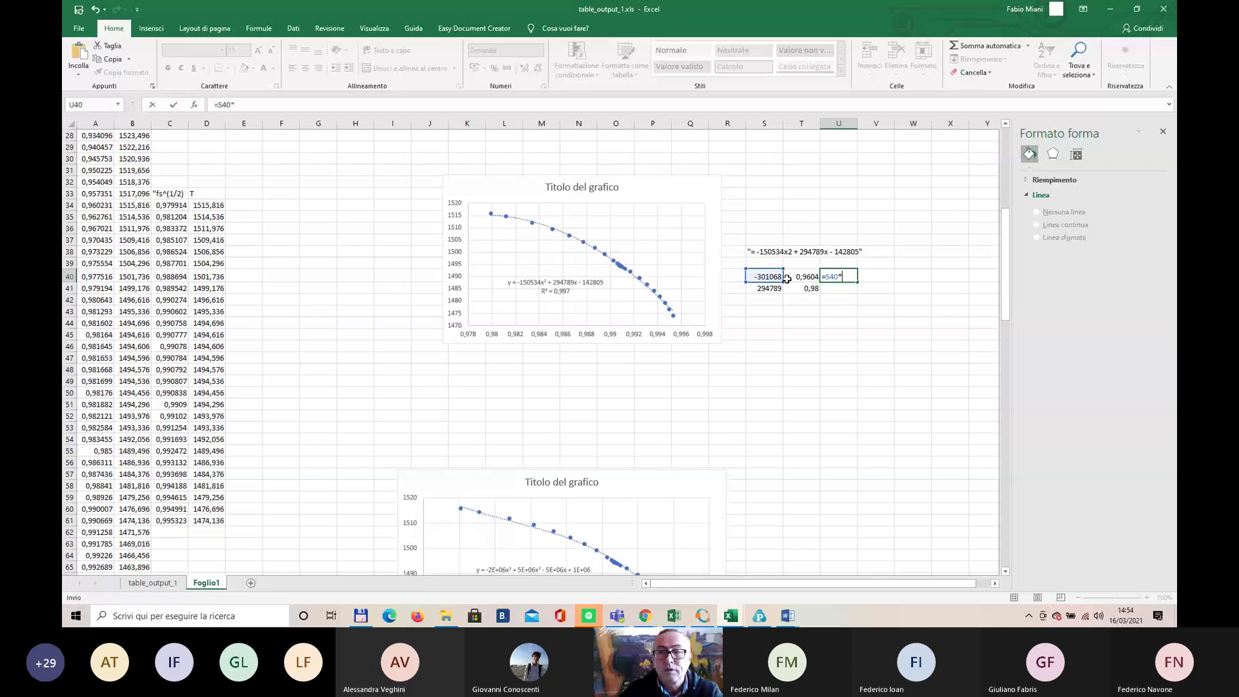
left_click(803, 276)
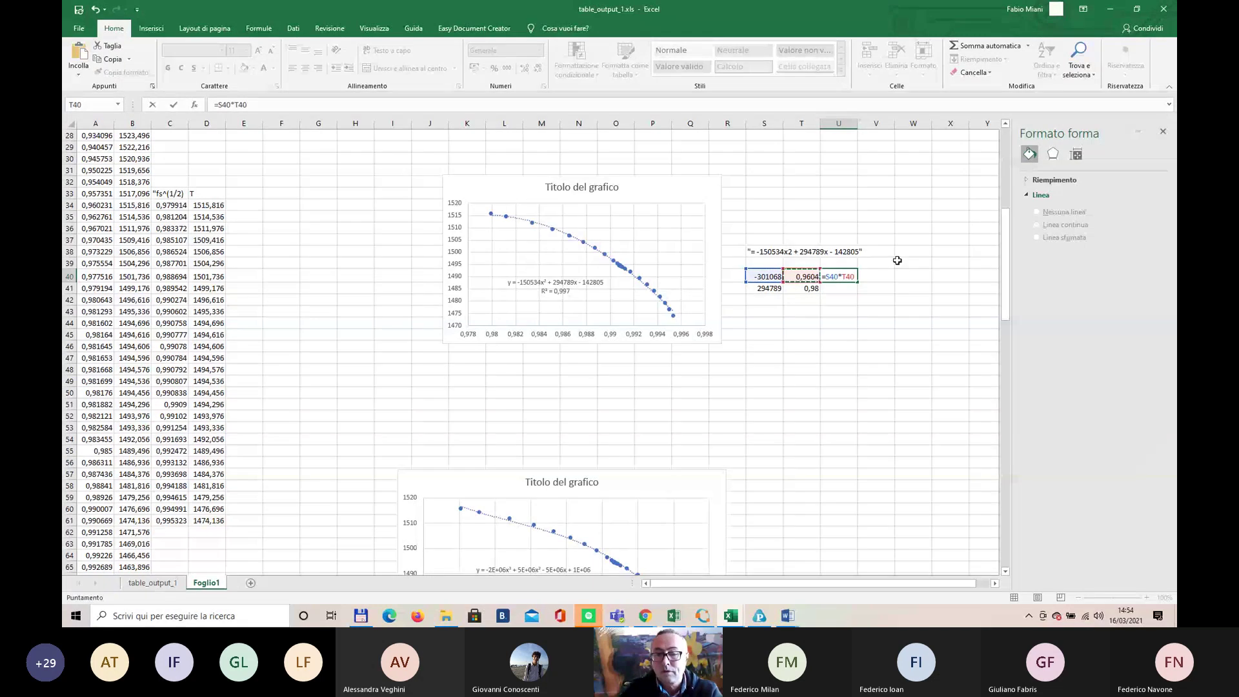
key("Return")
Step: Copy the product formula from cell U40 into cell U41 for the second coefficient
left_click(838, 276)
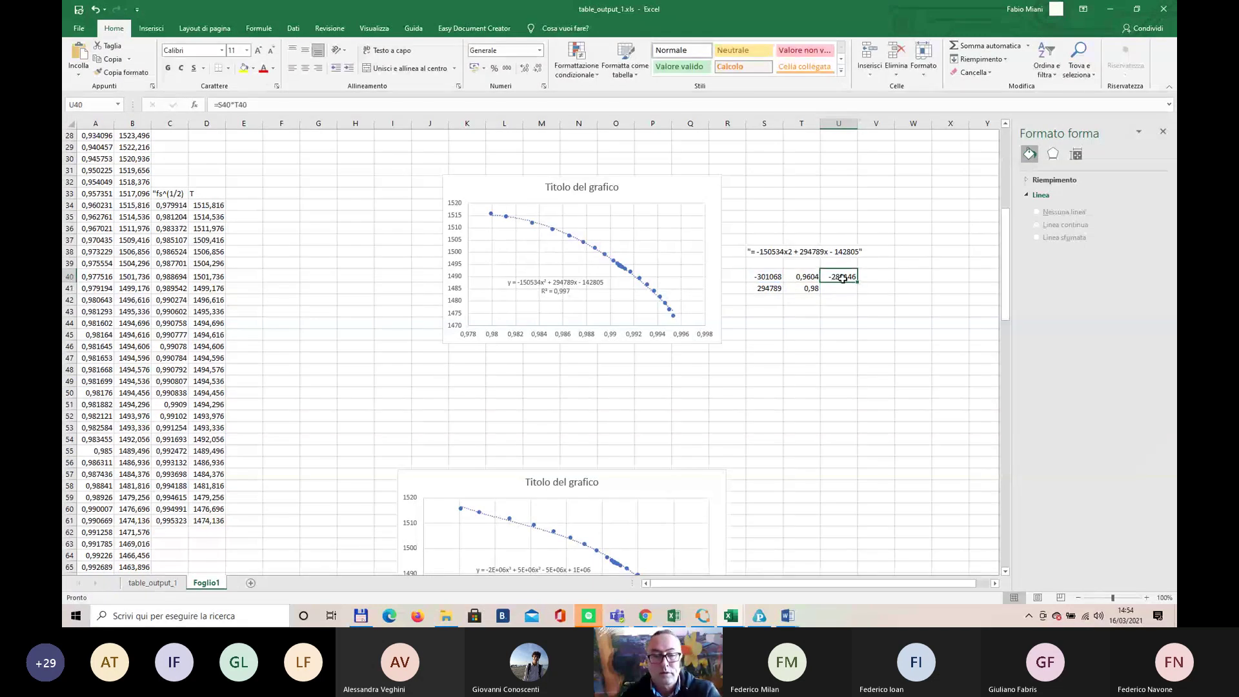
key("ctrl+c")
left_click(842, 289)
key("ctrl+v")
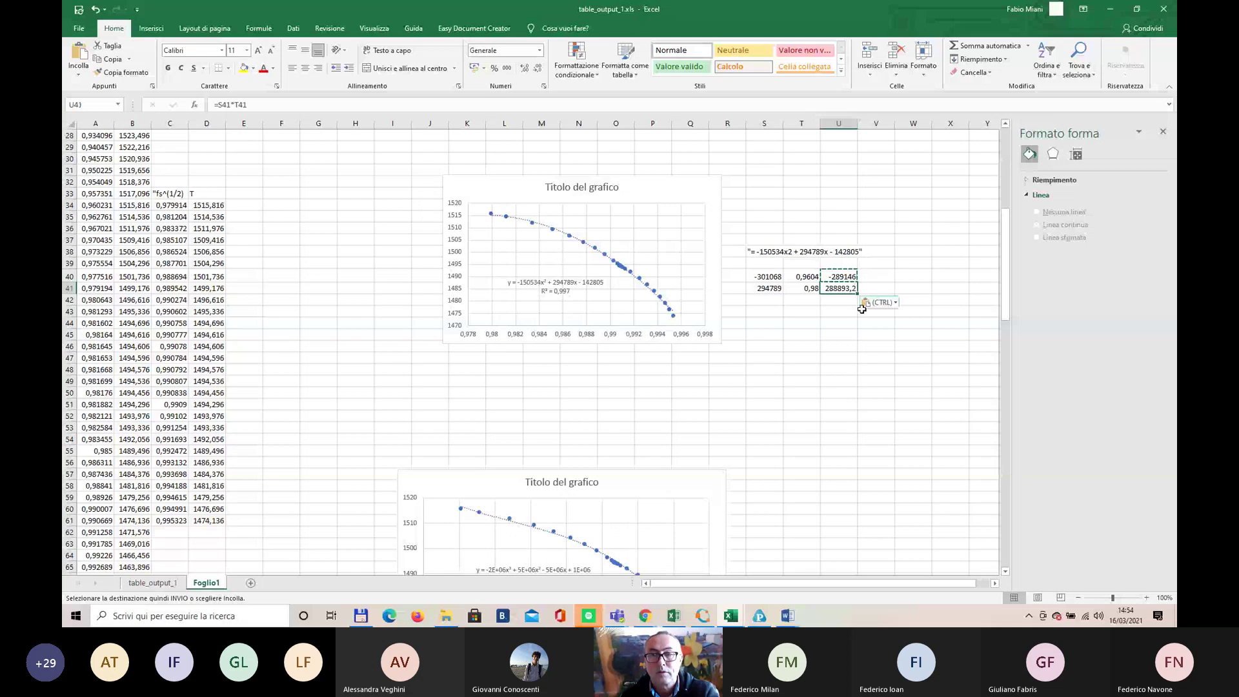
Step: Add up the two products in cell U42 with the formula =somma(U40:U41)
key("Down")
type("=")
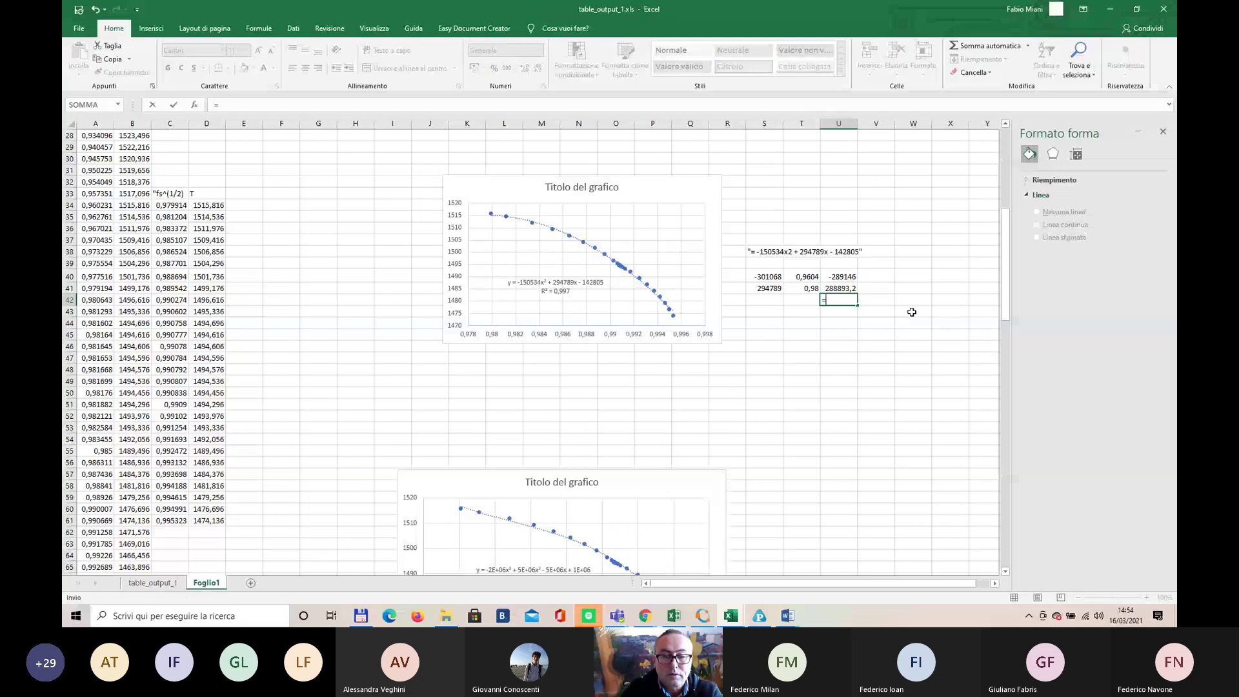
type("somma(")
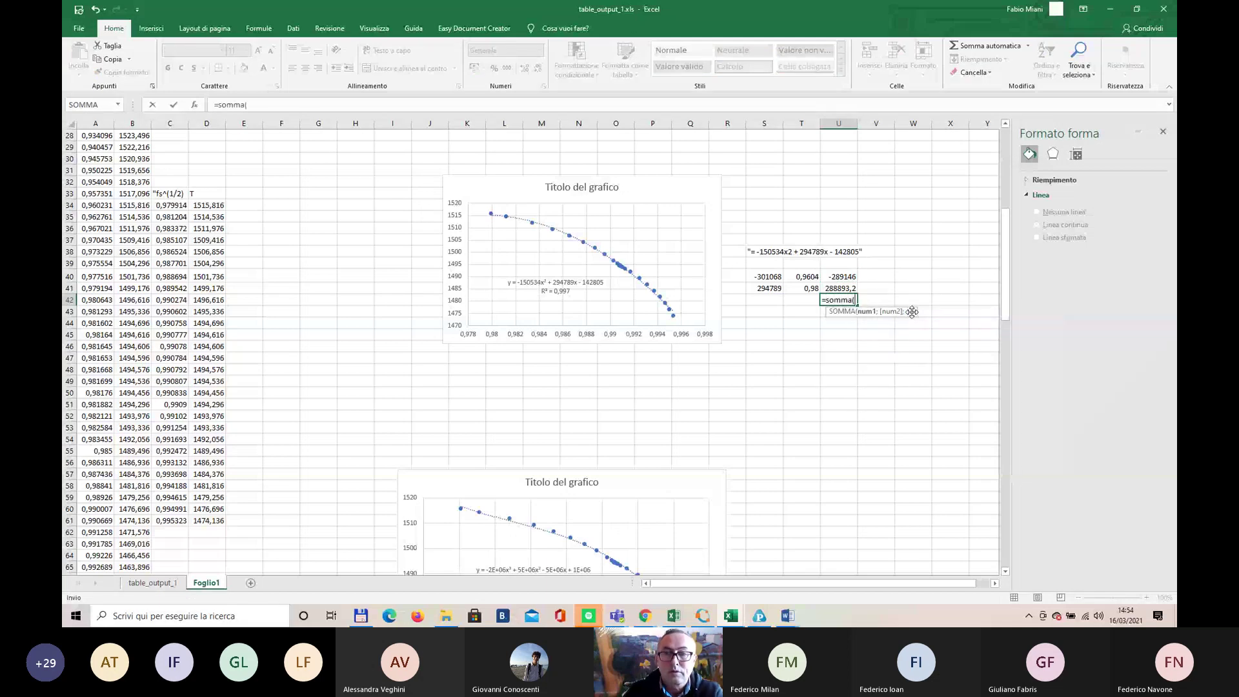
left_click_drag(847, 277, 853, 295)
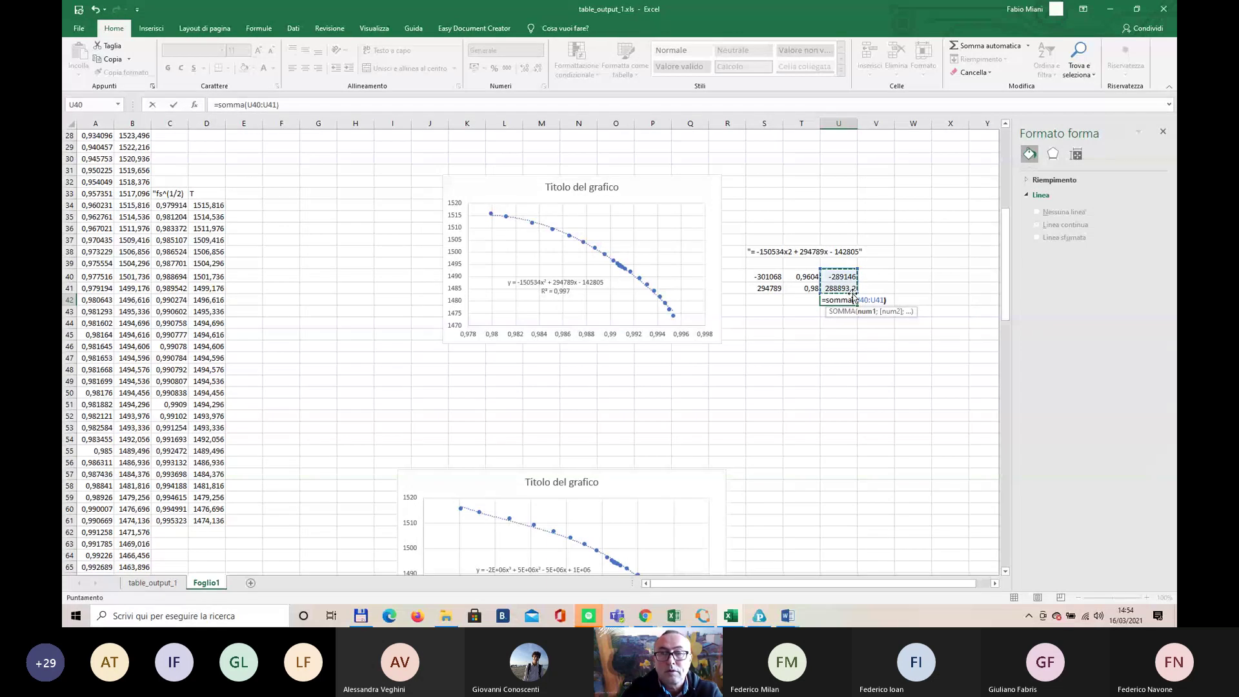
type(")")
key("Return")
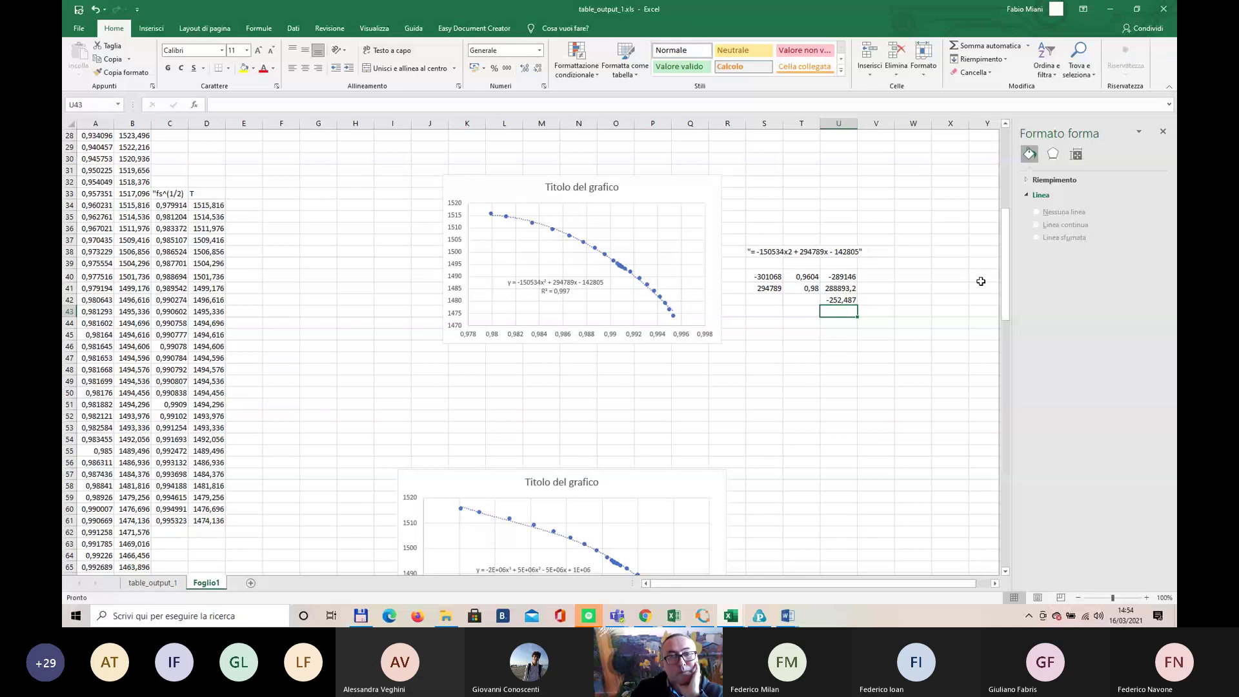
Step: Try to save the table_output_1.xls workbook, declining to keep it in tab-delimited text format
left_click(80, 28)
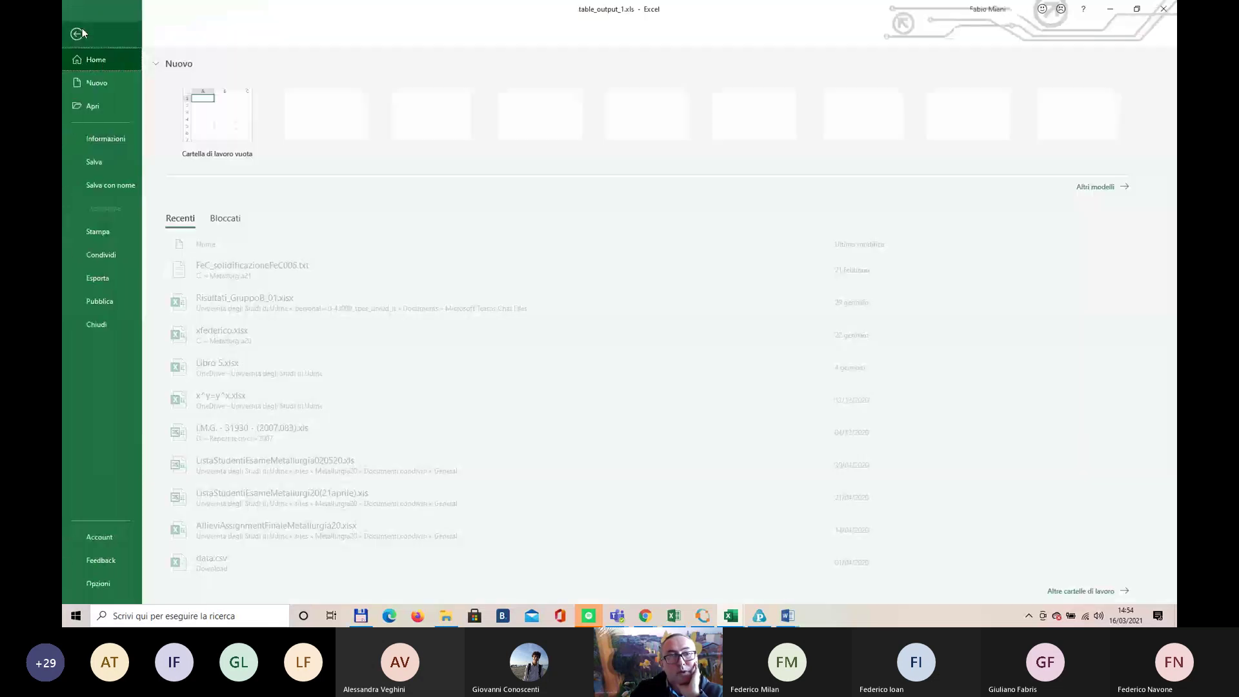
left_click(122, 186)
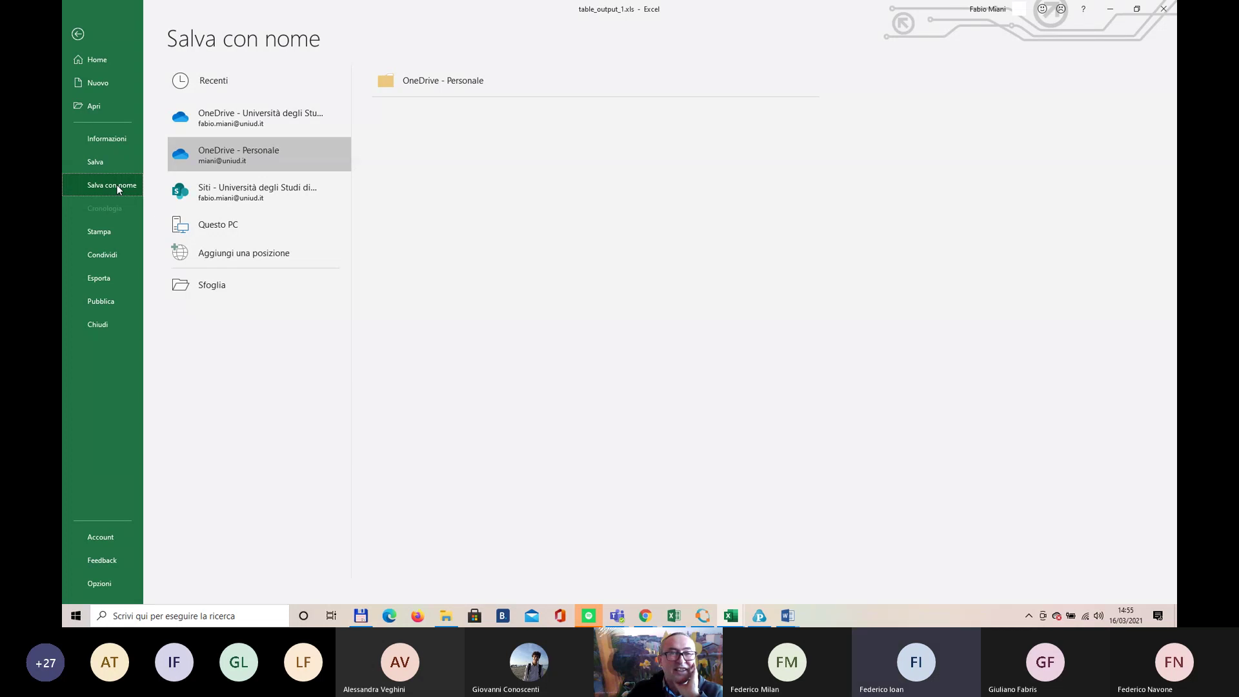
left_click(94, 164)
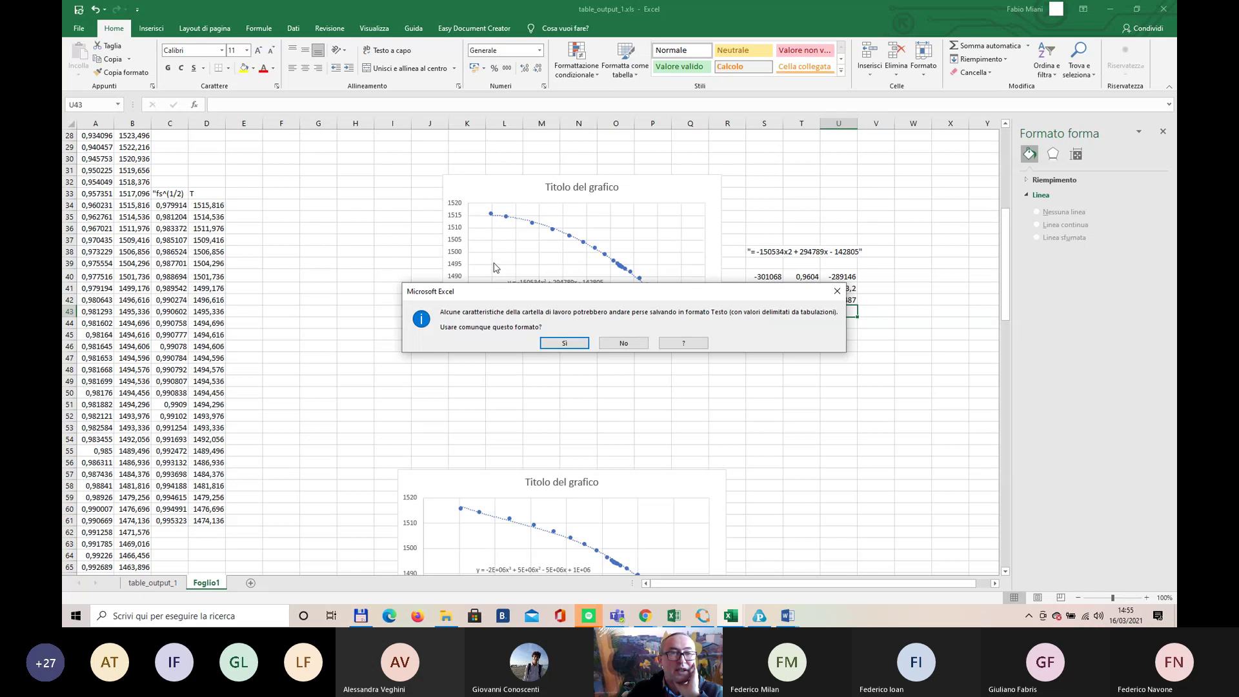
left_click(623, 343)
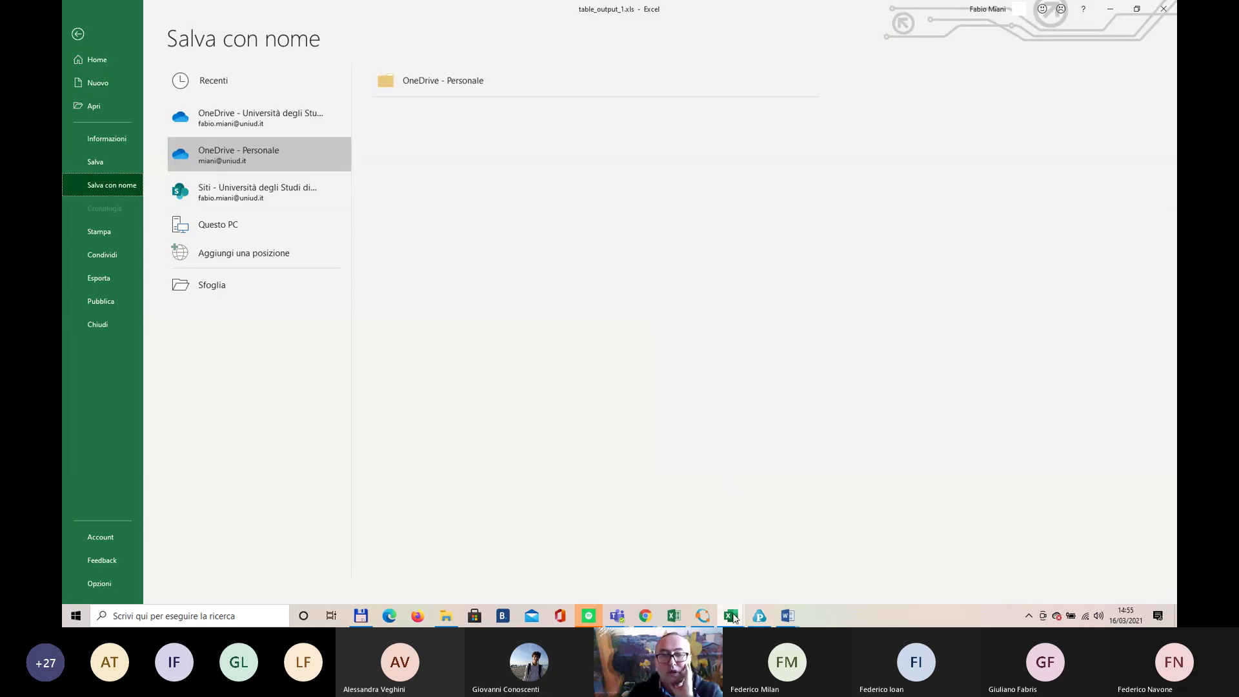
Step: Switch to the table_output.xls workbook to review its trendline chart and the regression coefficients
left_click(725, 570)
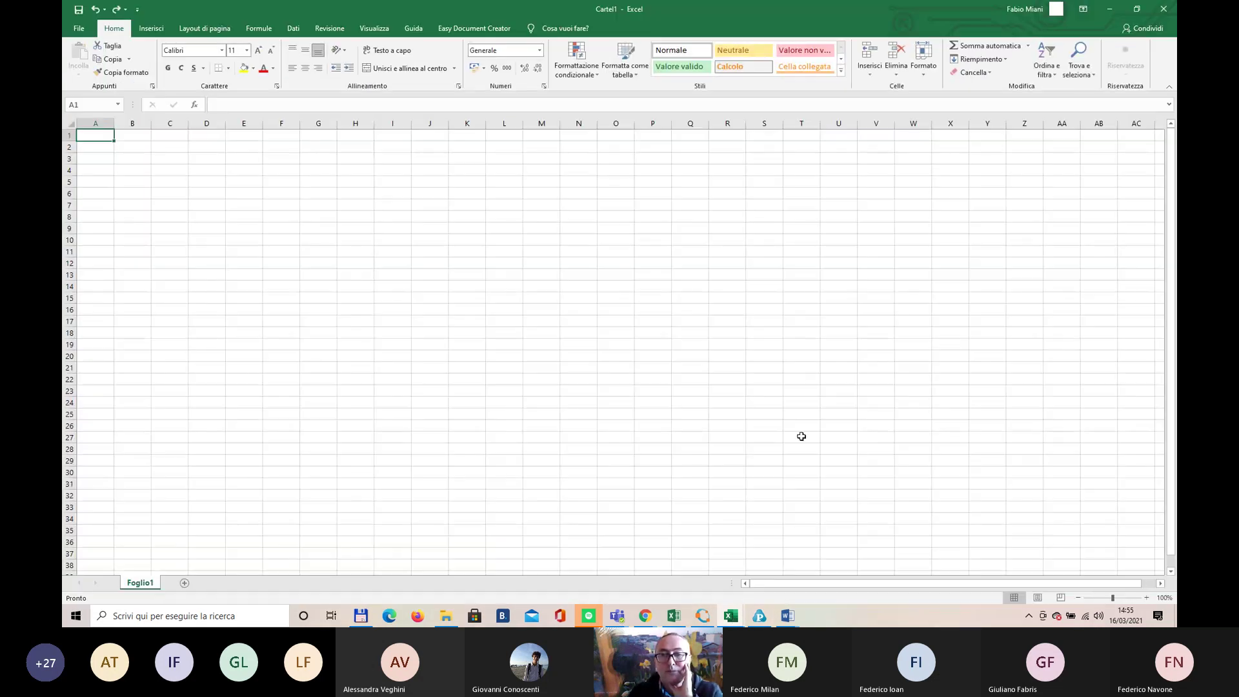
left_click(721, 569)
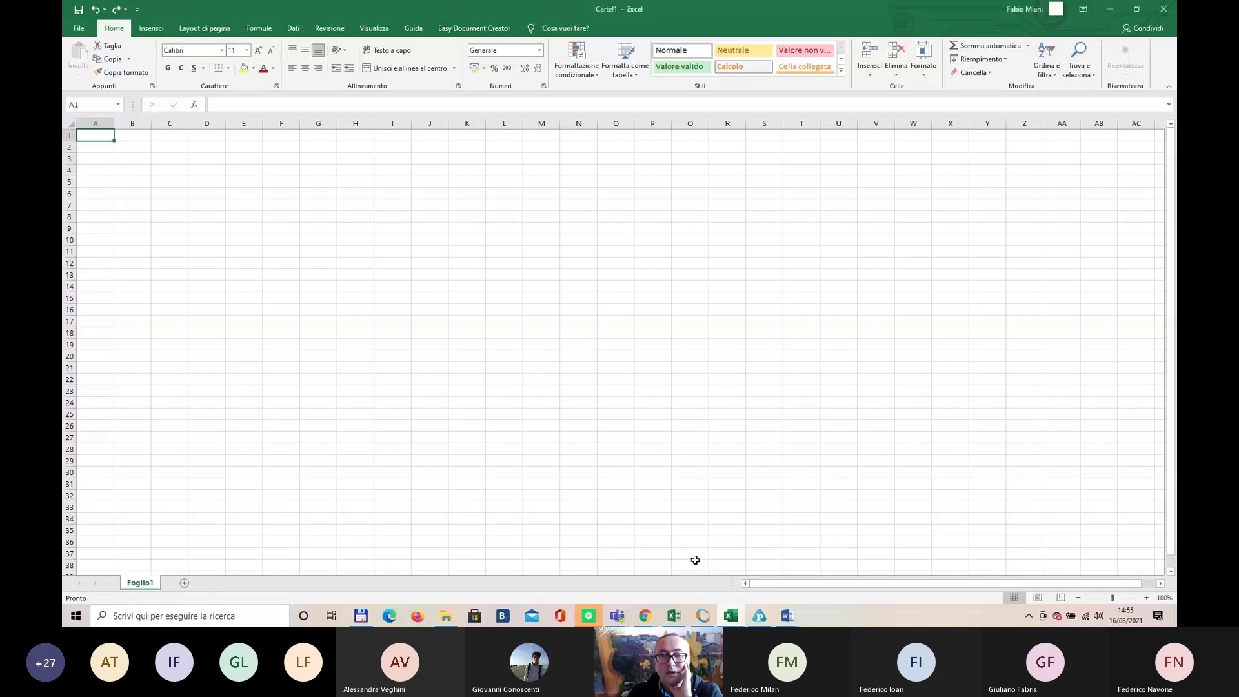
left_click(632, 583)
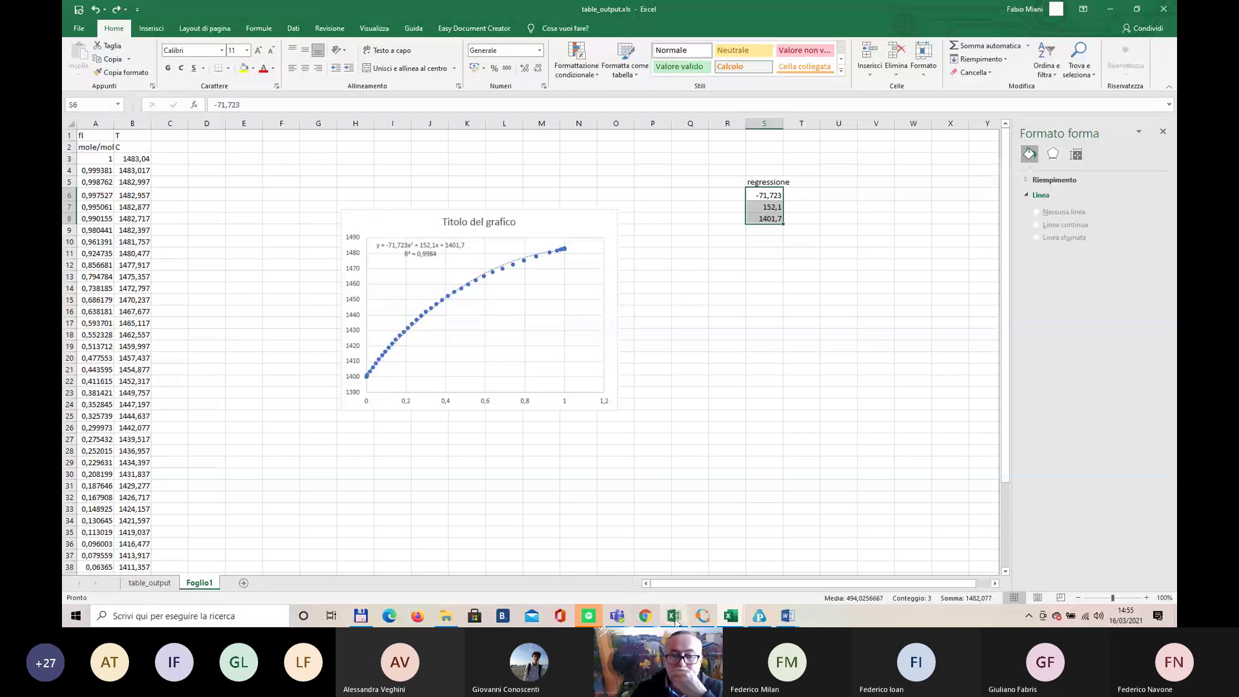
Step: Switch to Pandat to view the default solidification table, and bring up the Teams meeting window
left_click(759, 615)
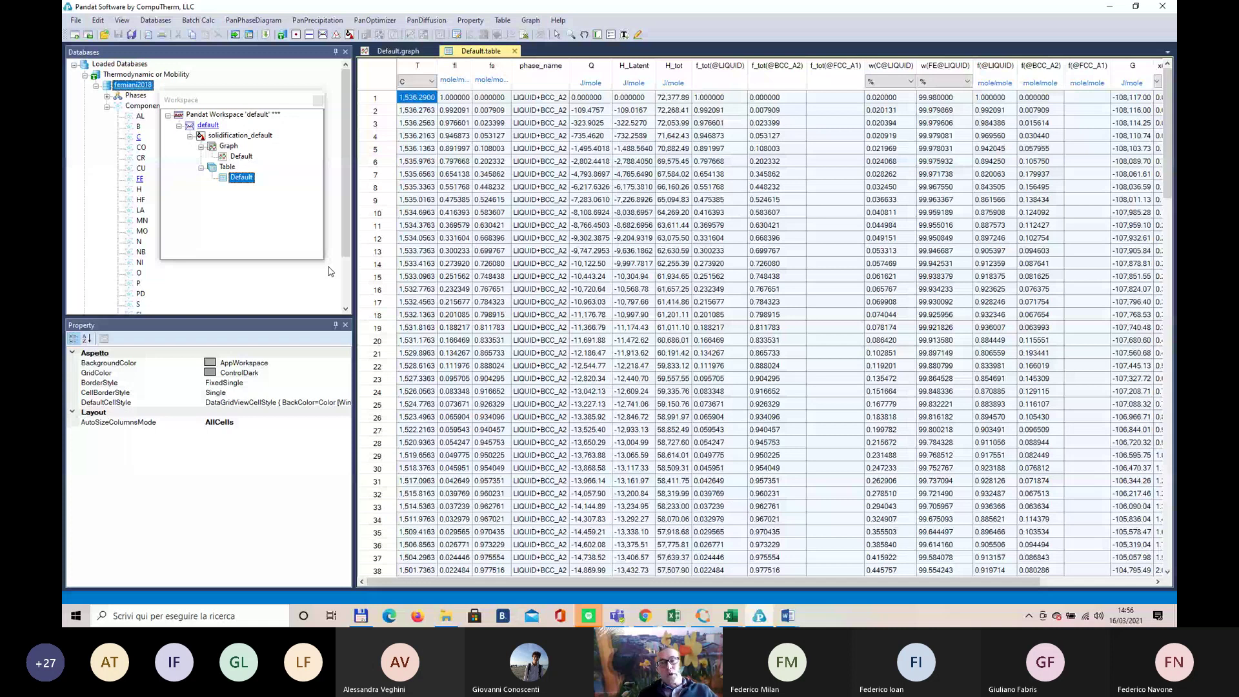
left_click(622, 615)
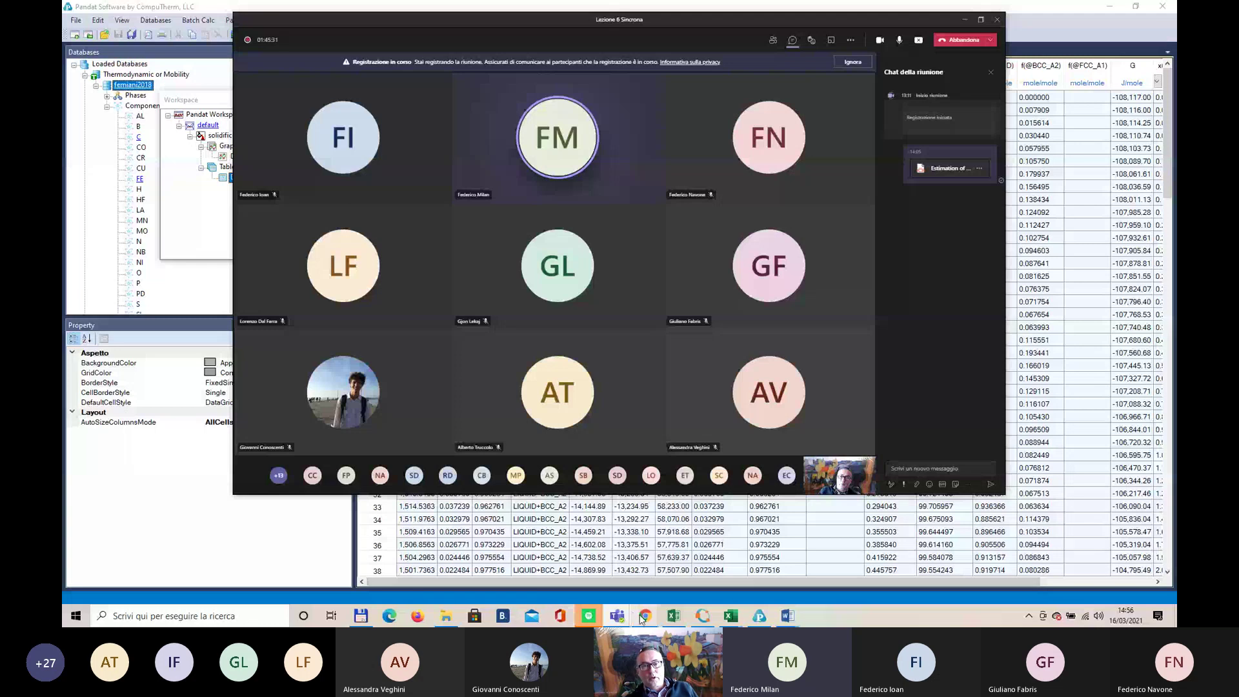
mouse_move(641, 618)
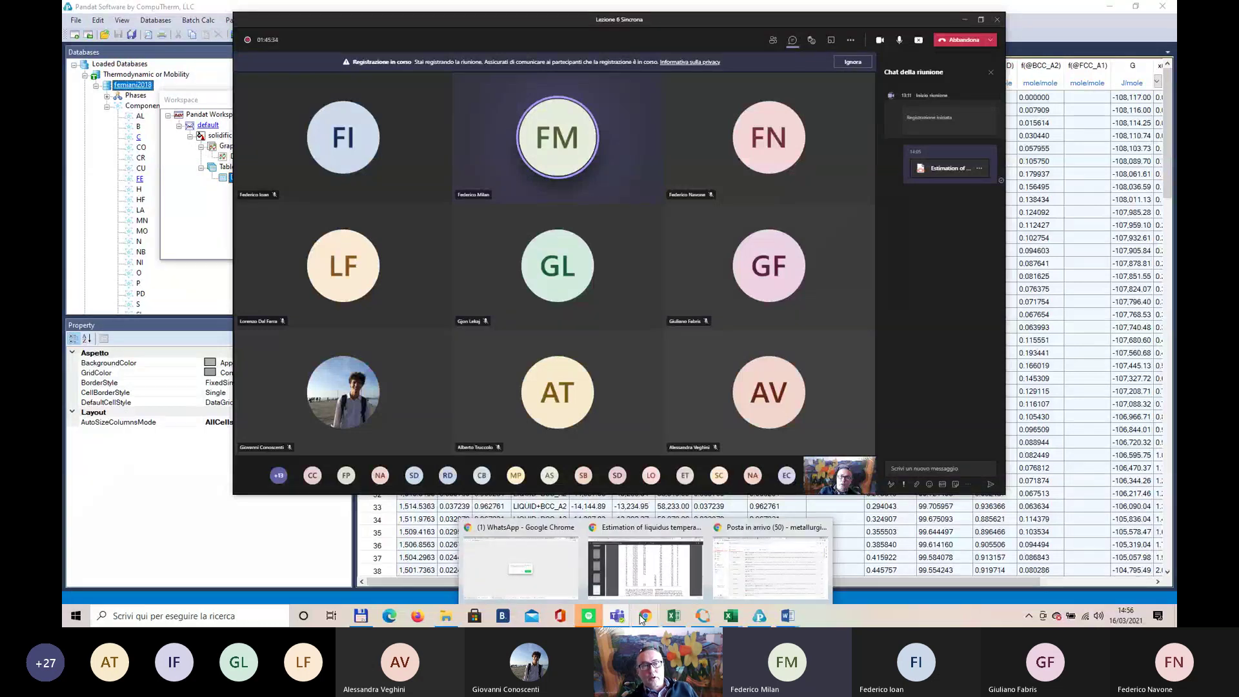